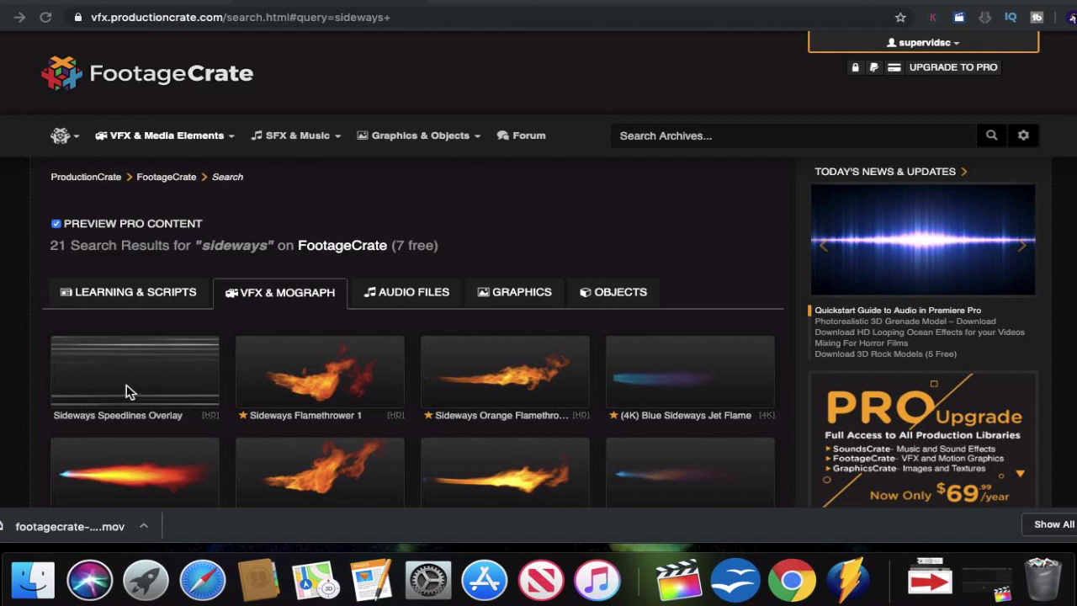
Search FootageCrate for 'sideways' to find the Sideways Speedlines Overlay
{"action": "mouse_move", "coordinate": [179, 387]}
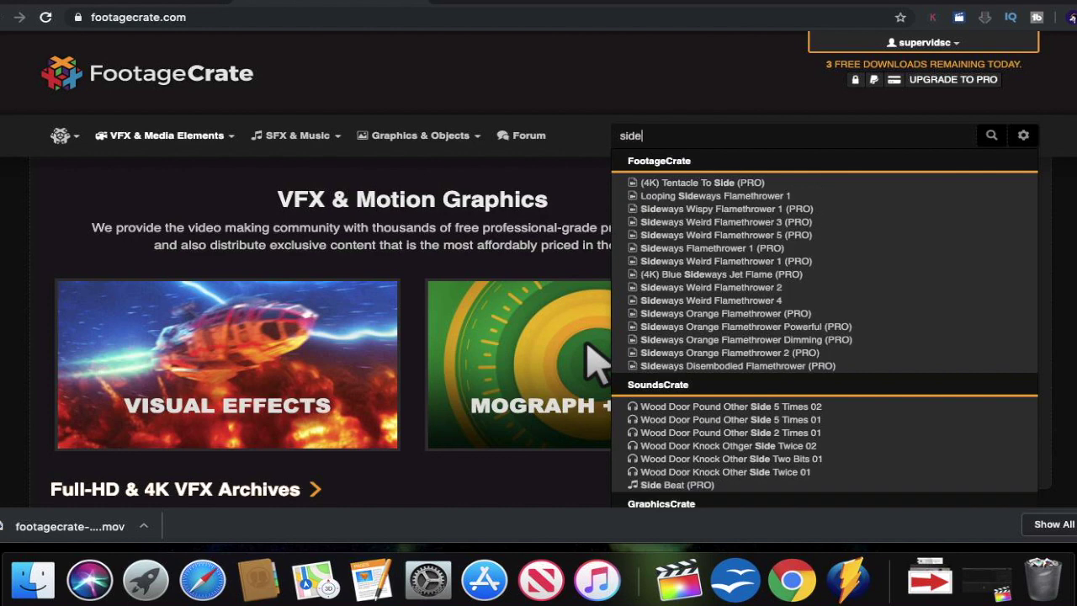
{"action": "type", "text": "eways"}
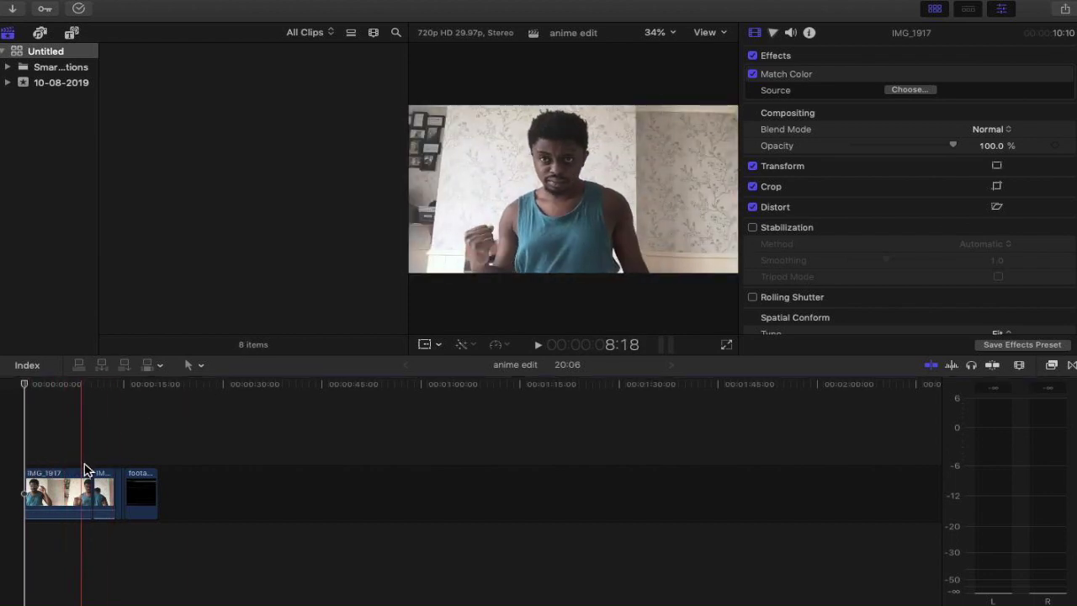
Blade the IMG_1917 clip in two with Cmd+B, then select the lightning clip
{"action": "key", "text": "super+b"}
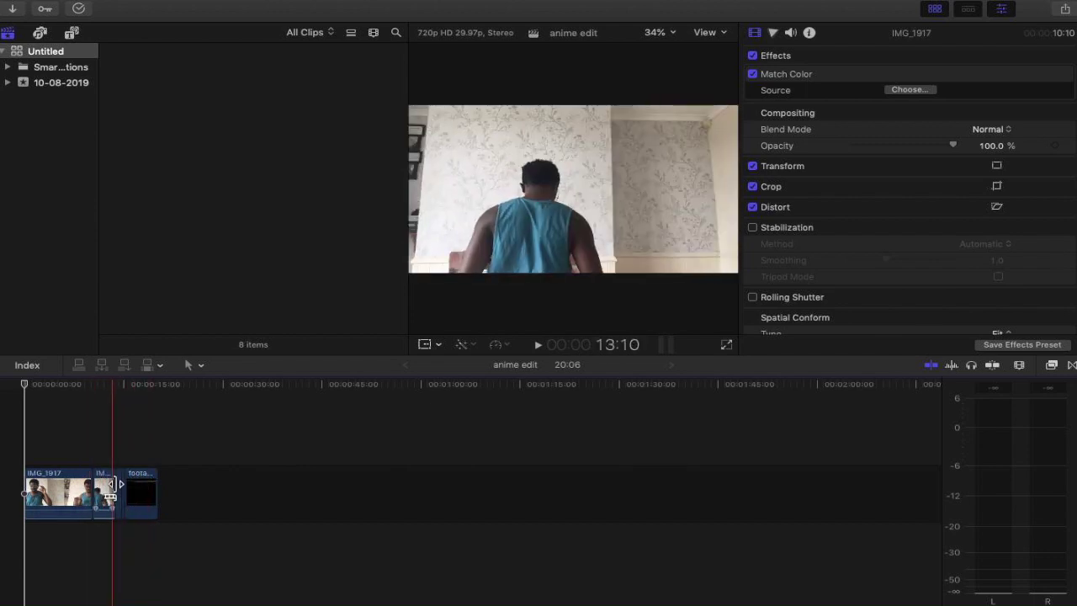
{"action": "scroll", "coordinate": [114, 482], "scroll_direction": "up", "scroll_amount": 5}
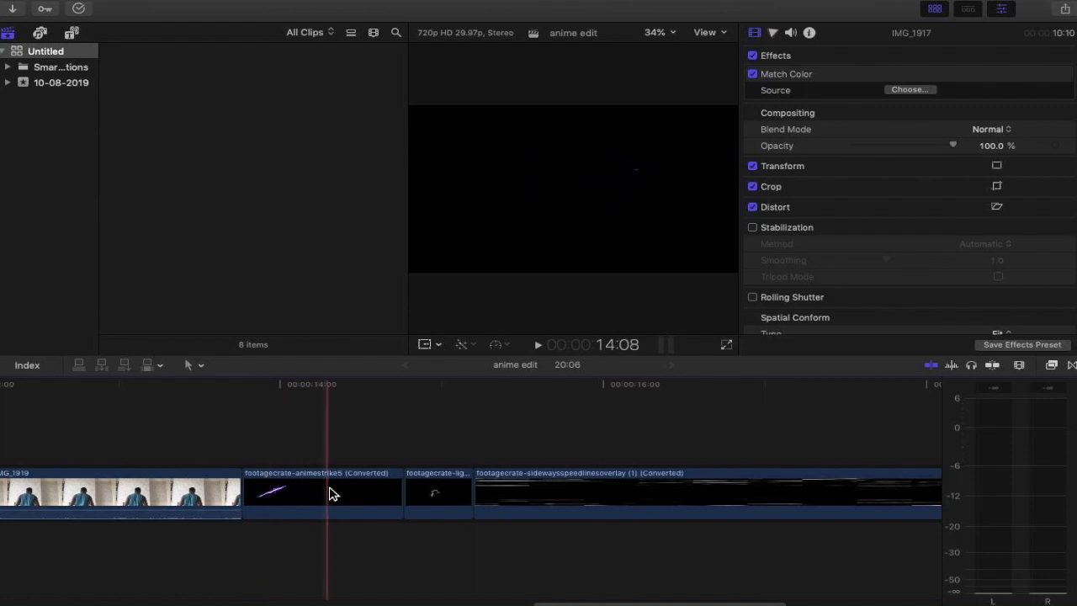
{"action": "left_click", "coordinate": [446, 500]}
{"action": "key", "text": "super+5"}
Tint the lightning purple-blue in the Color Board by shifting master, midtone and shadow pucks
{"action": "key", "text": "super+6"}
{"action": "mouse_move", "coordinate": [665, 8]}
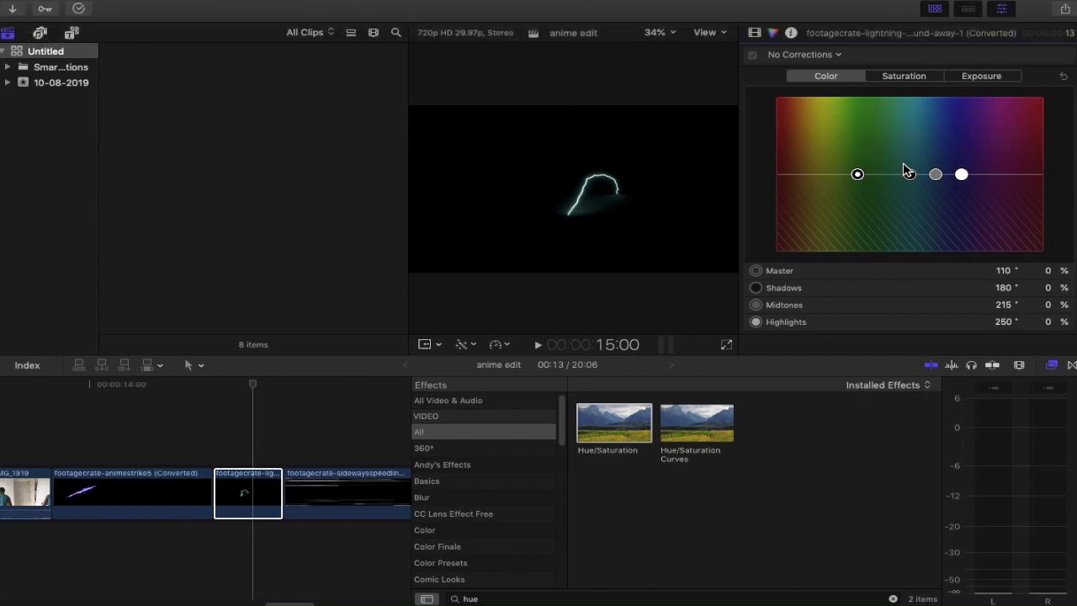
{"action": "left_click_drag", "start_coordinate": [938, 183], "coordinate": [834, 215]}
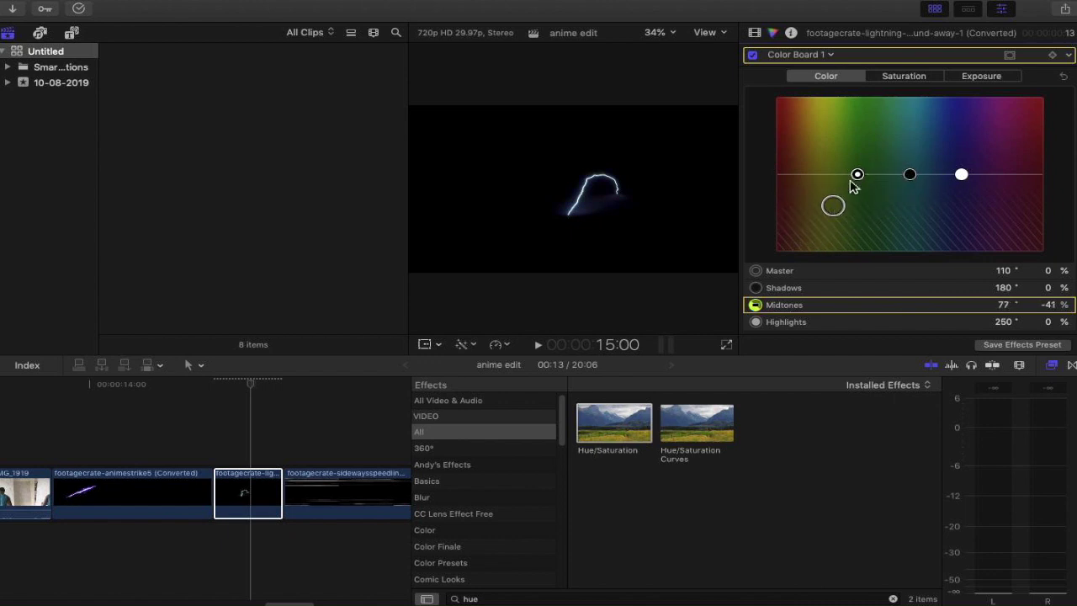
{"action": "left_click_drag", "start_coordinate": [858, 175], "coordinate": [844, 192]}
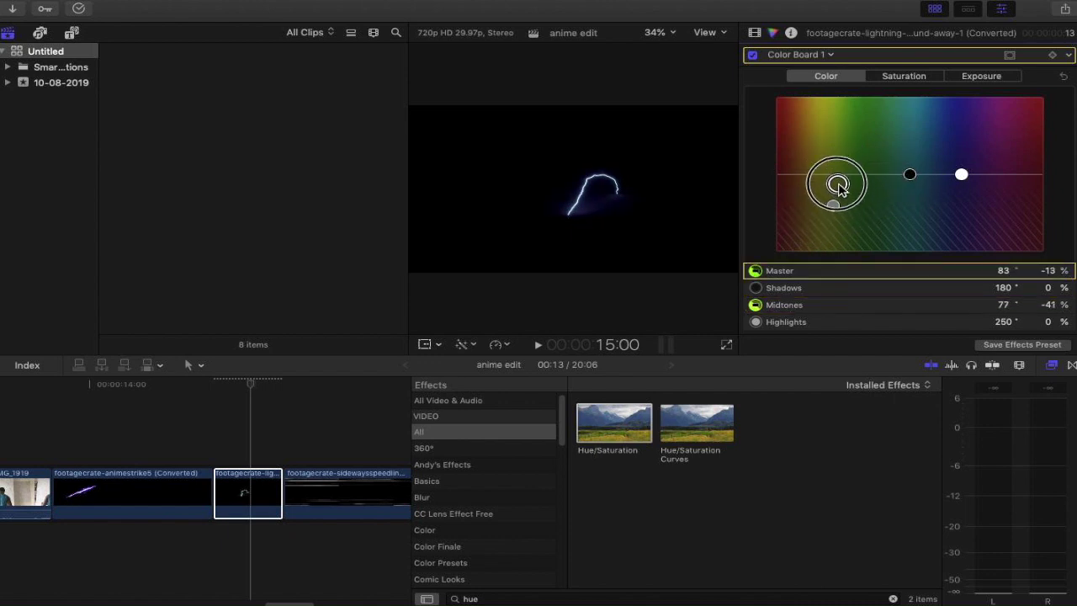
{"action": "left_click_drag", "start_coordinate": [911, 177], "coordinate": [974, 126]}
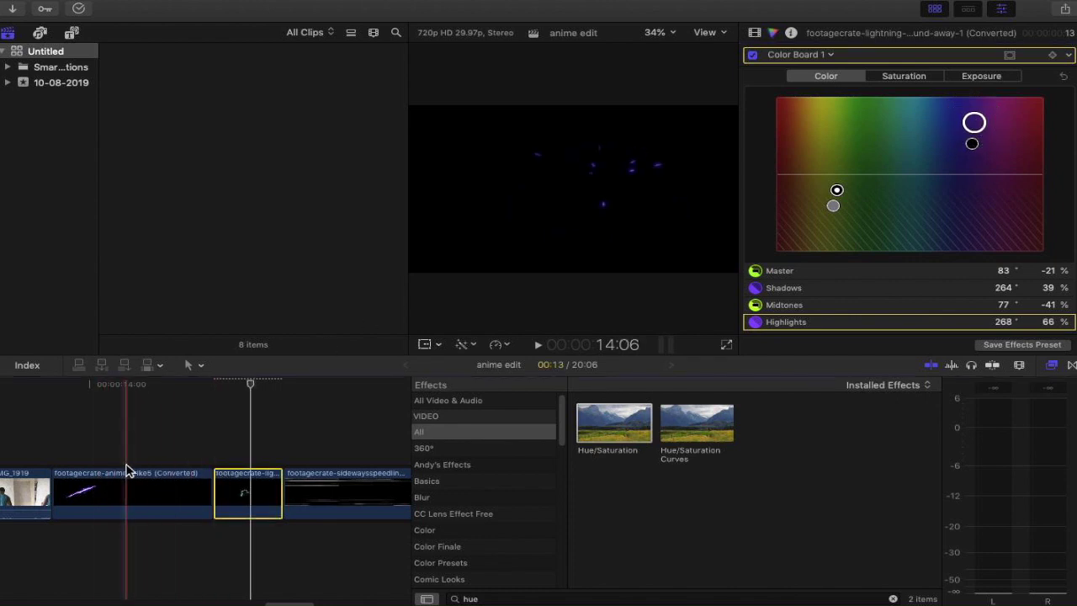
{"action": "left_click", "coordinate": [258, 479]}
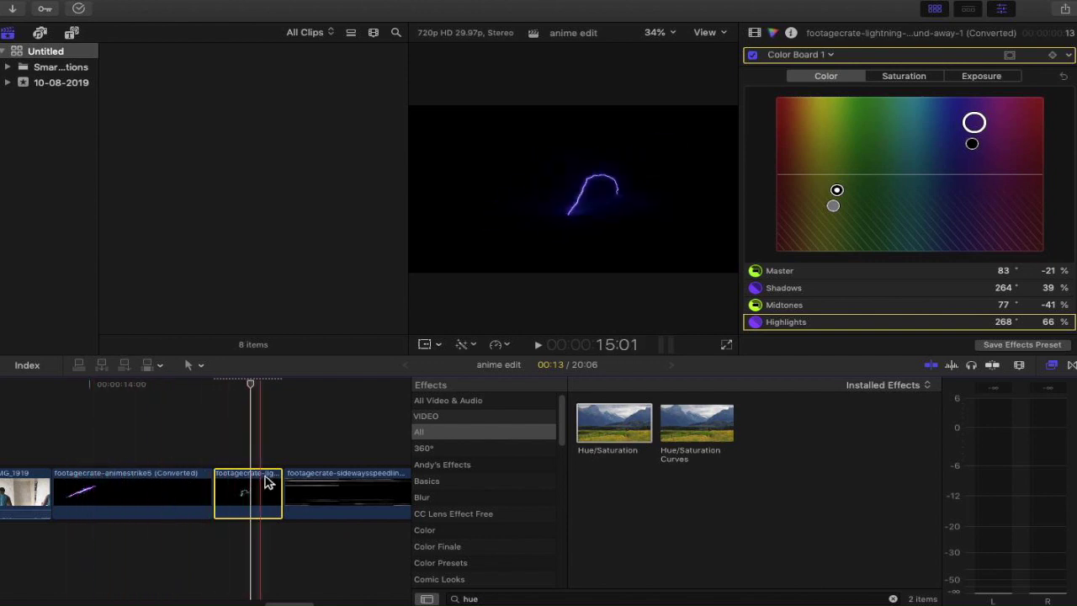
{"action": "scroll", "coordinate": [224, 433], "scroll_direction": "left", "scroll_amount": 10}
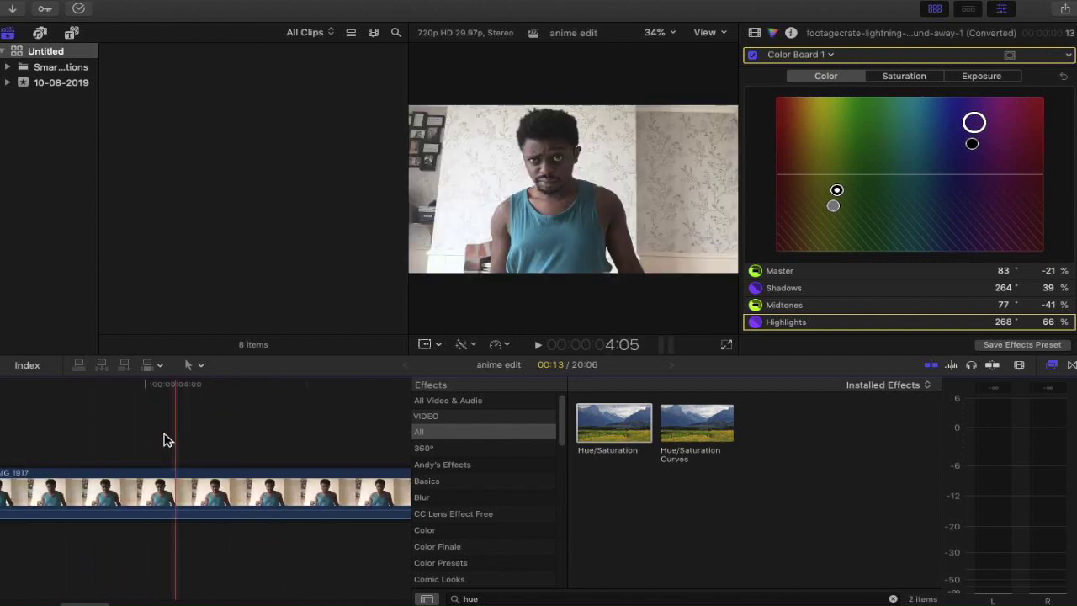
Select IMG_1917, reveal its Transform settings and add a scale keyframe at the clip start
{"action": "scroll", "coordinate": [160, 436], "scroll_direction": "left", "scroll_amount": 5}
{"action": "key", "text": "super+minus"}
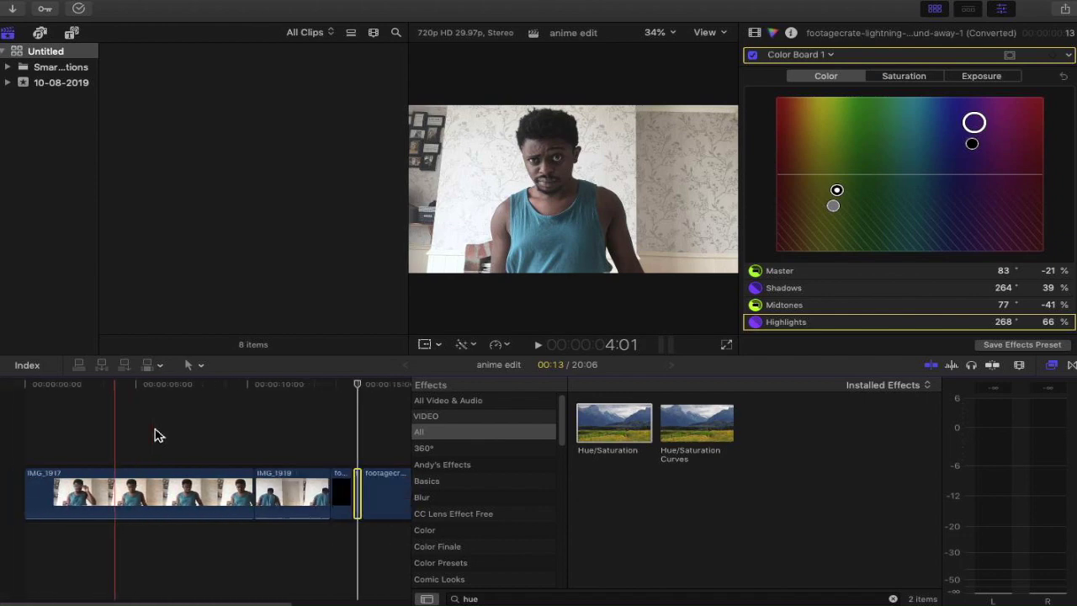
{"action": "left_click", "coordinate": [25, 453]}
{"action": "left_click", "coordinate": [42, 485]}
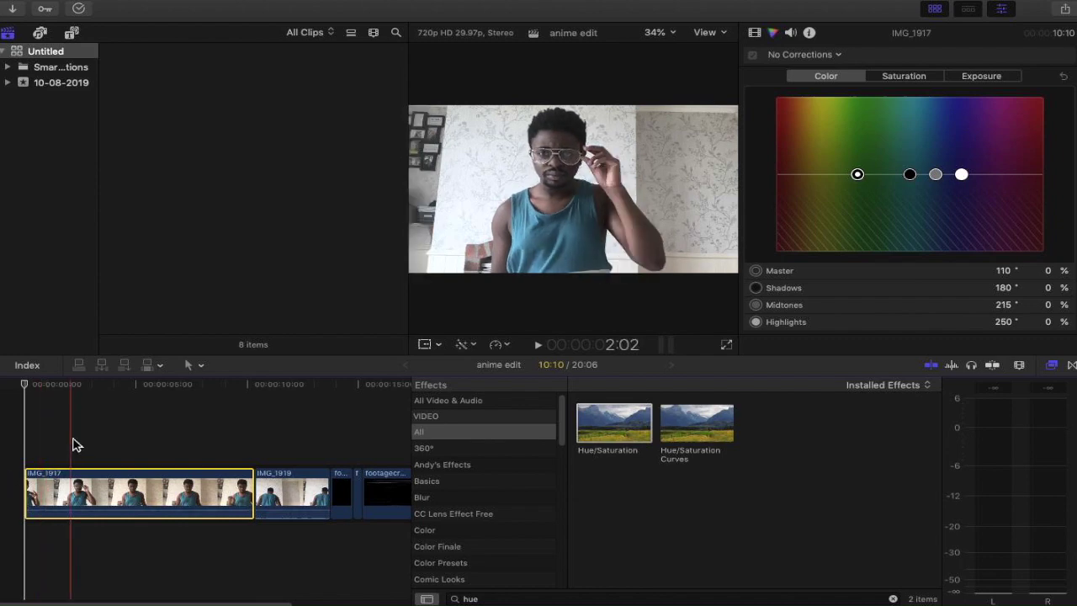
{"action": "left_click", "coordinate": [756, 32]}
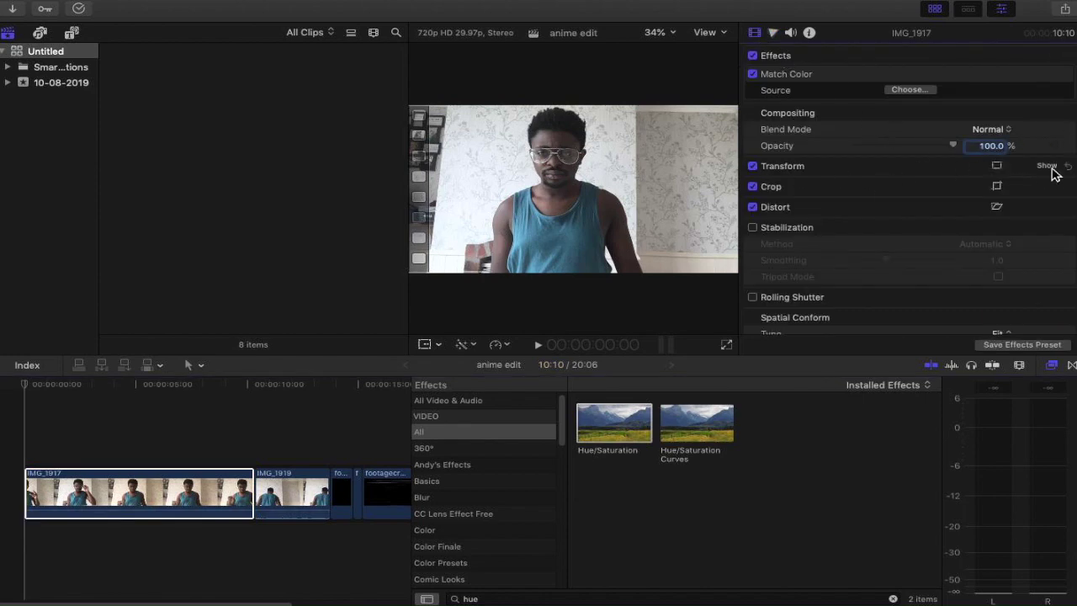
{"action": "left_click", "coordinate": [1050, 167]}
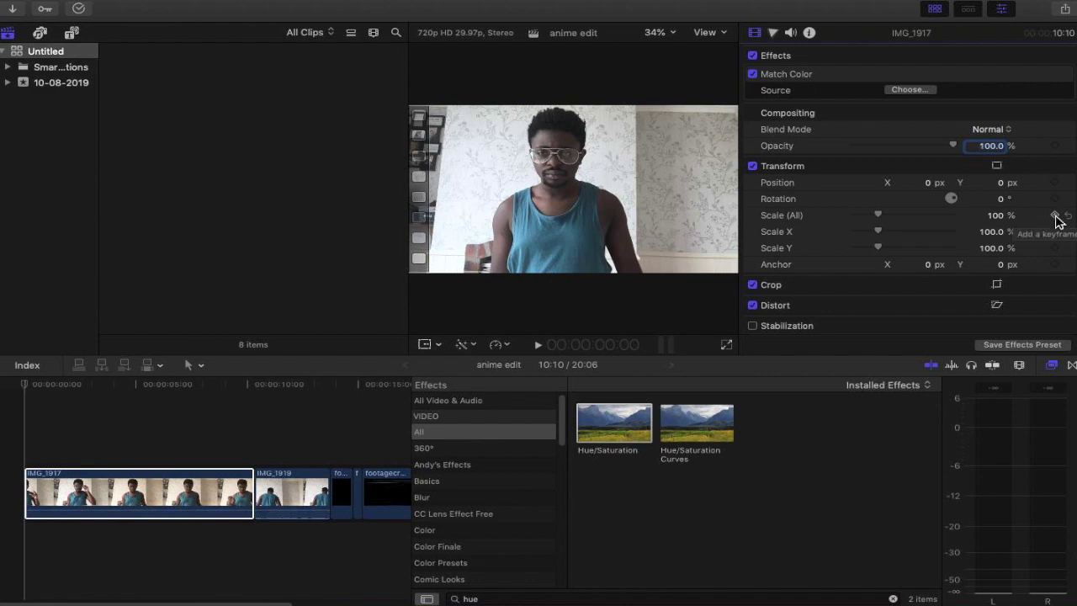
{"action": "left_click", "coordinate": [1055, 216]}
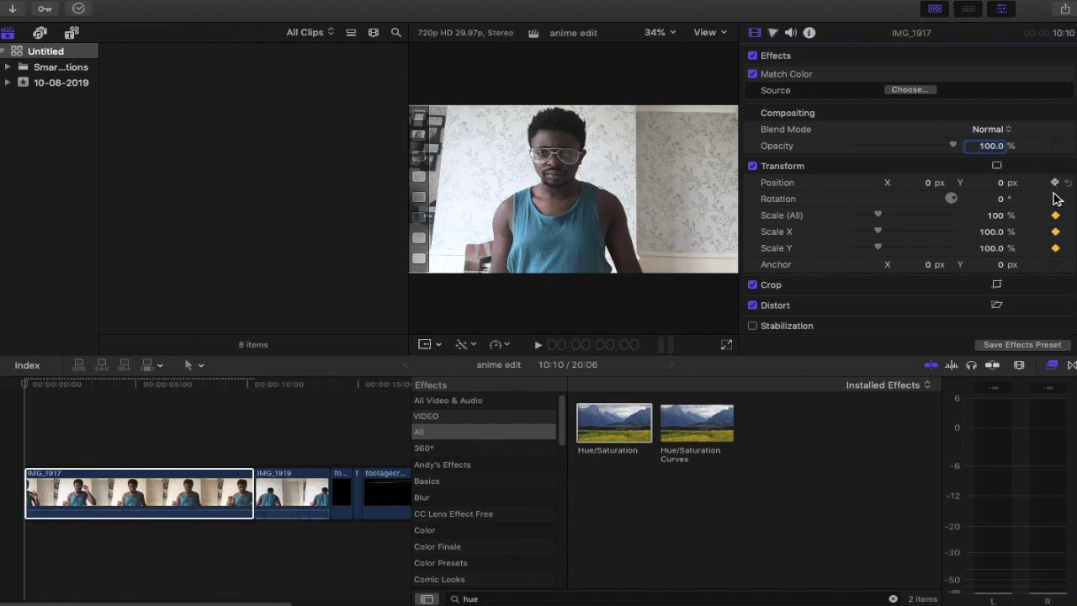
{"action": "key", "text": "Return"}
Add position and scale keyframes where the eye punch-in begins, then enable the Transform overlay
{"action": "left_click", "coordinate": [27, 389]}
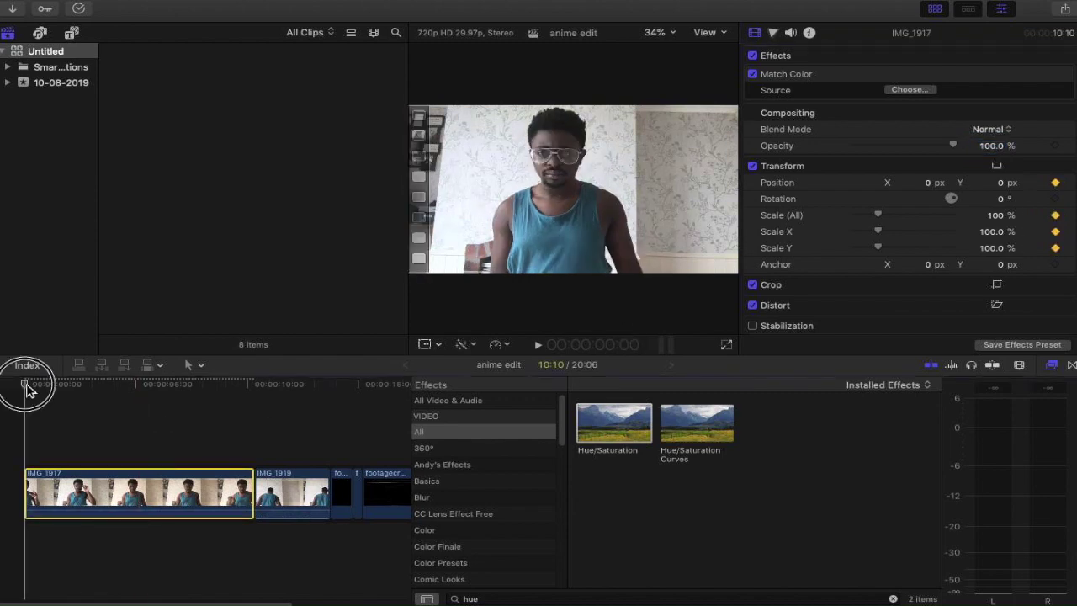
{"action": "mouse_move", "coordinate": [27, 389]}
{"action": "left_mouse_down"}
{"action": "mouse_move", "coordinate": [46, 383]}
{"action": "mouse_move", "coordinate": [29, 388]}
{"action": "mouse_move", "coordinate": [42, 391]}
{"action": "left_mouse_up"}
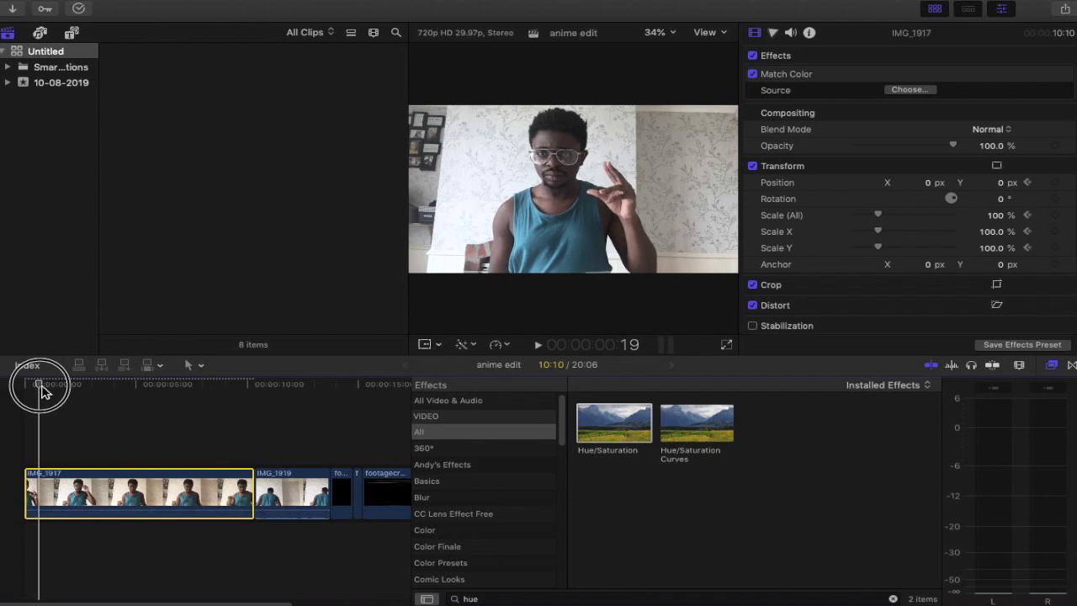
{"action": "left_click_drag", "start_coordinate": [42, 391], "coordinate": [109, 397]}
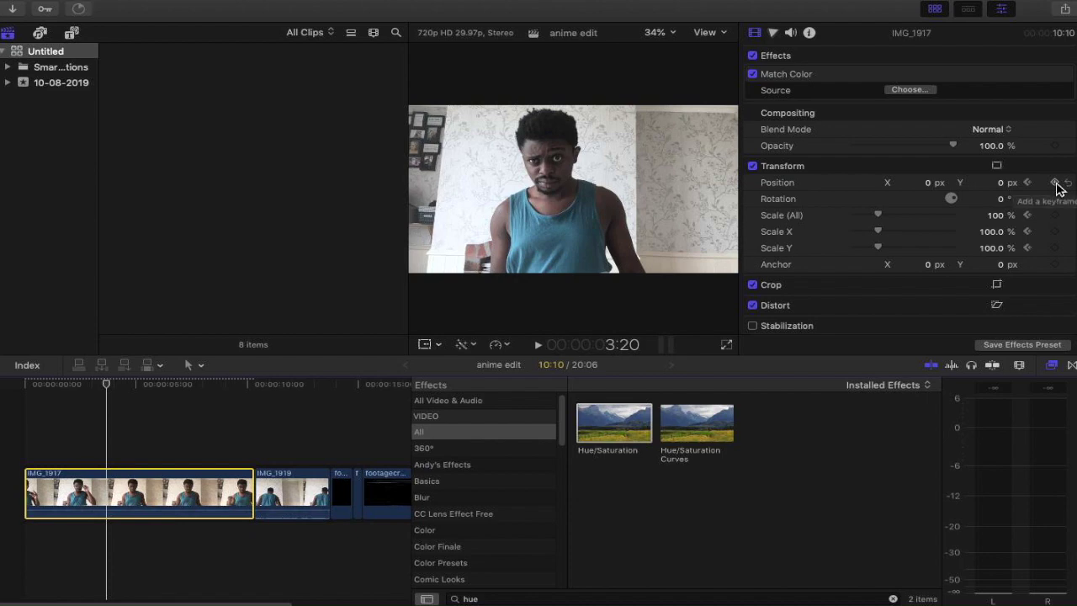
{"action": "left_click", "coordinate": [1055, 183]}
{"action": "left_click", "coordinate": [1055, 215]}
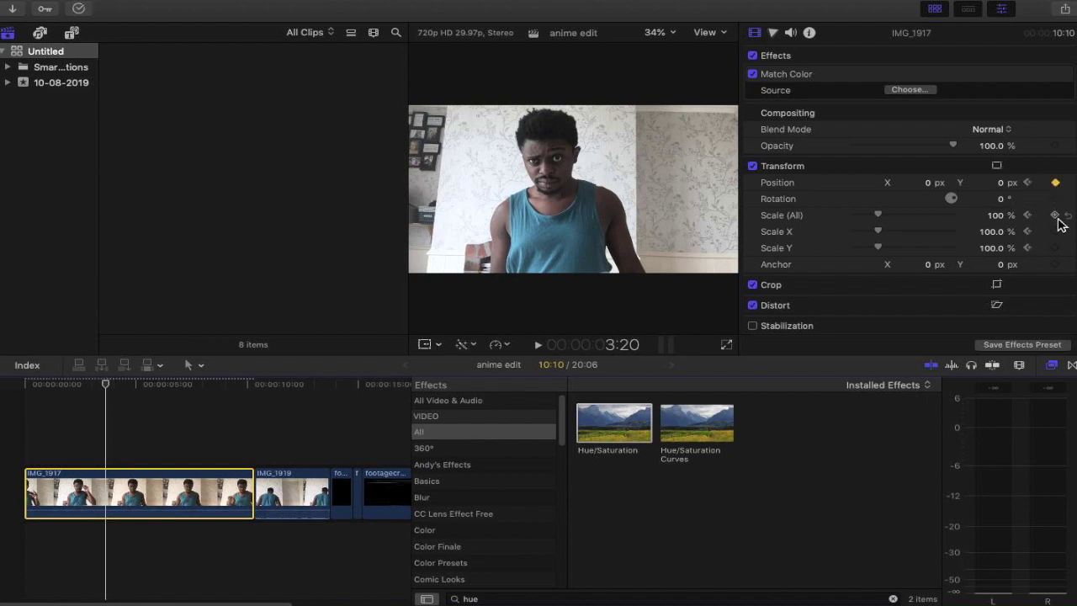
{"action": "left_click", "coordinate": [1055, 231]}
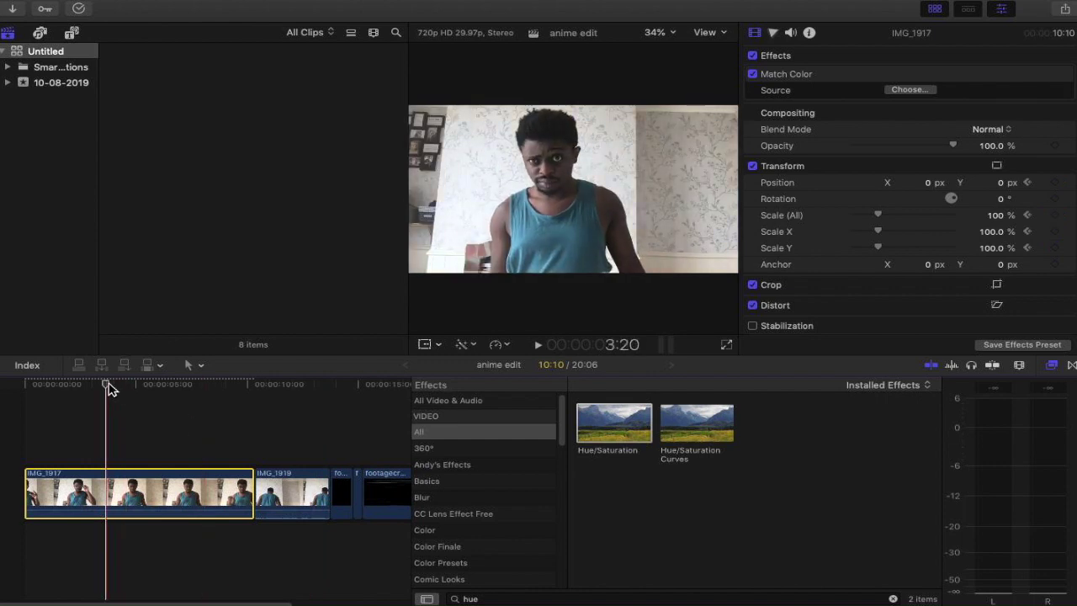
{"action": "left_click", "coordinate": [109, 386]}
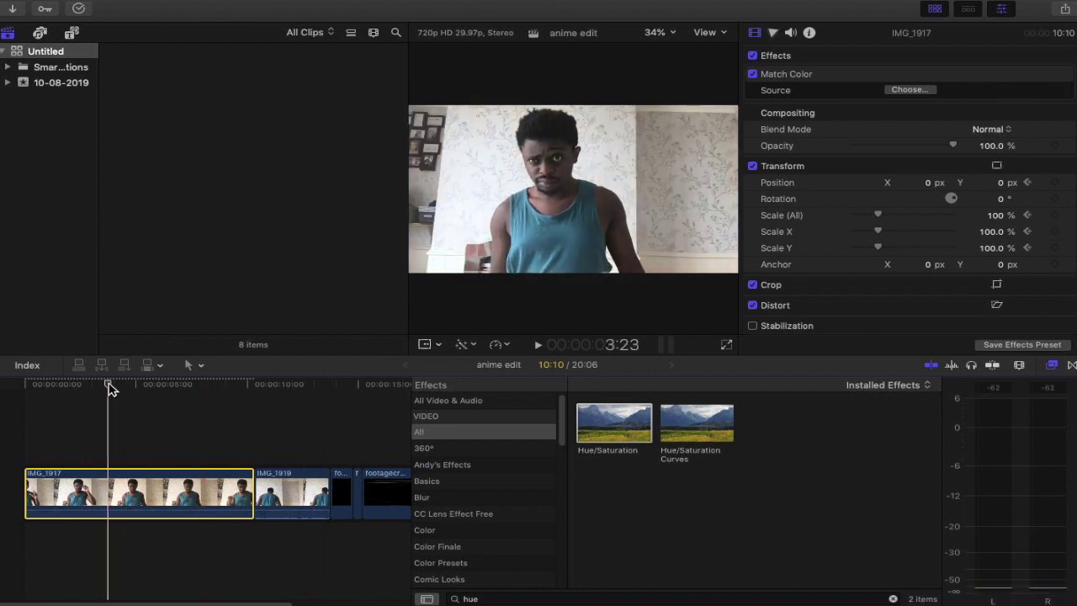
{"action": "key", "text": "Right"}
{"action": "key", "text": "Right"}
{"action": "key", "text": "Right"}
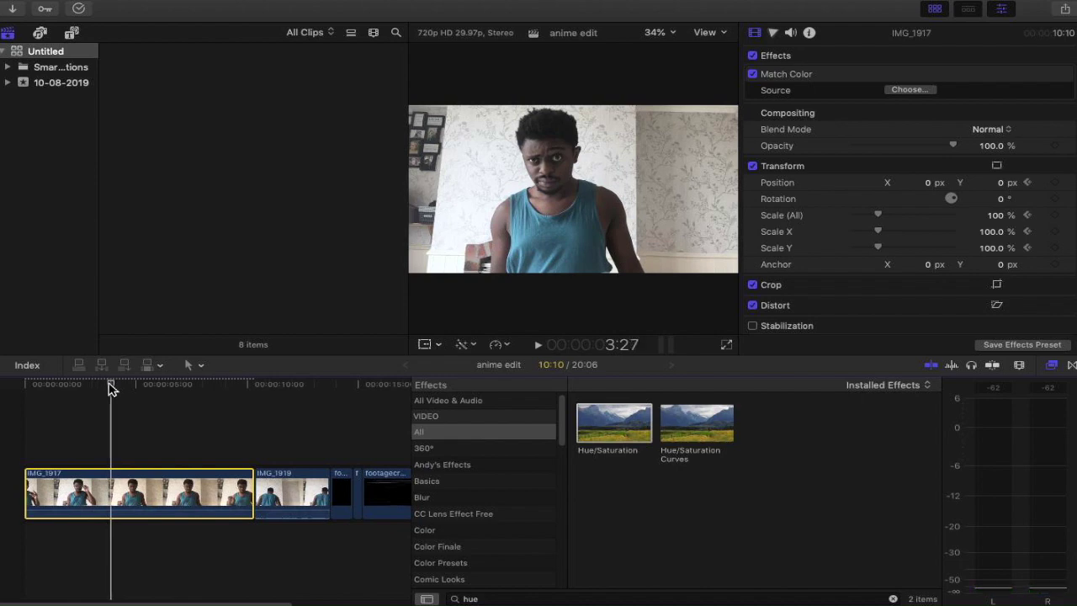
{"action": "left_click", "coordinate": [996, 167]}
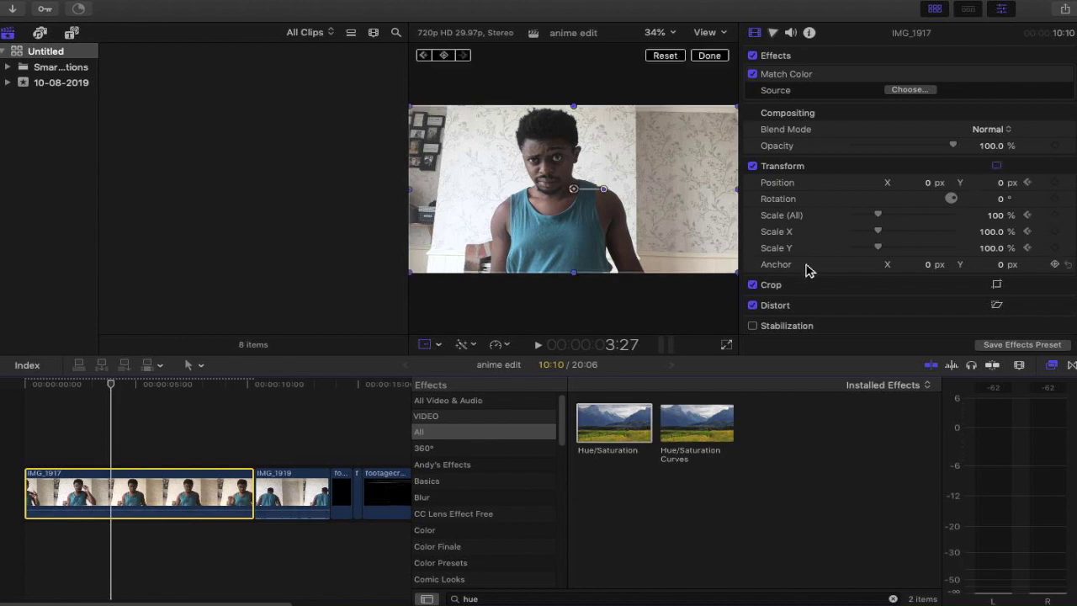
Enlarge IMG_1917 in stages toward 400%, moving the frame to keep his eye centred
{"action": "left_click_drag", "start_coordinate": [878, 216], "coordinate": [902, 222]}
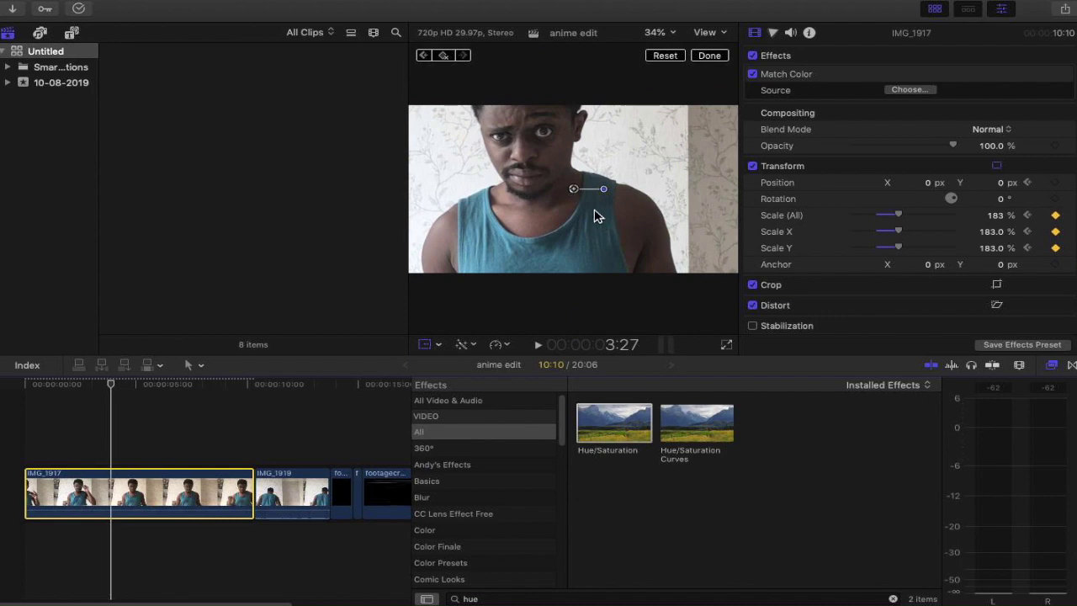
{"action": "left_click_drag", "start_coordinate": [575, 192], "coordinate": [622, 250]}
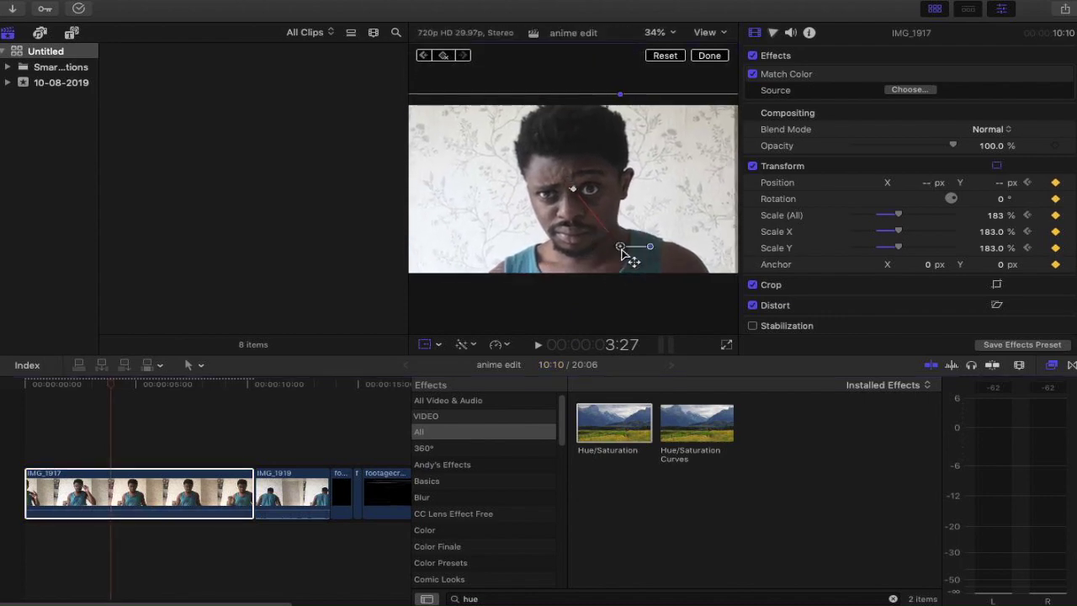
{"action": "left_click_drag", "start_coordinate": [904, 220], "coordinate": [919, 219]}
{"action": "left_click_drag", "start_coordinate": [627, 250], "coordinate": [648, 276]}
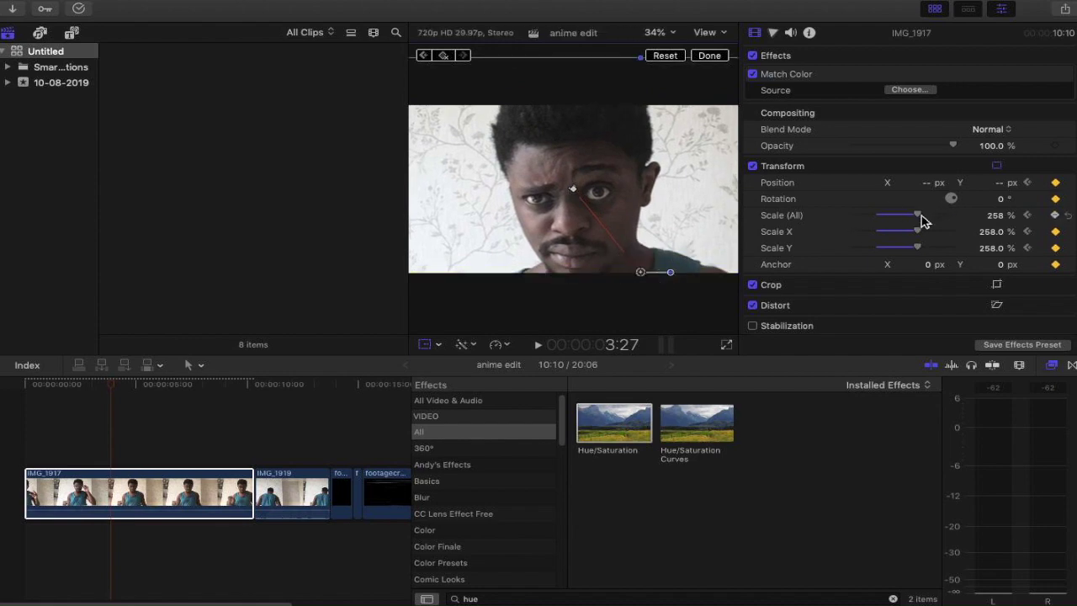
{"action": "left_click_drag", "start_coordinate": [921, 219], "coordinate": [944, 229]}
{"action": "left_click_drag", "start_coordinate": [643, 275], "coordinate": [660, 320]}
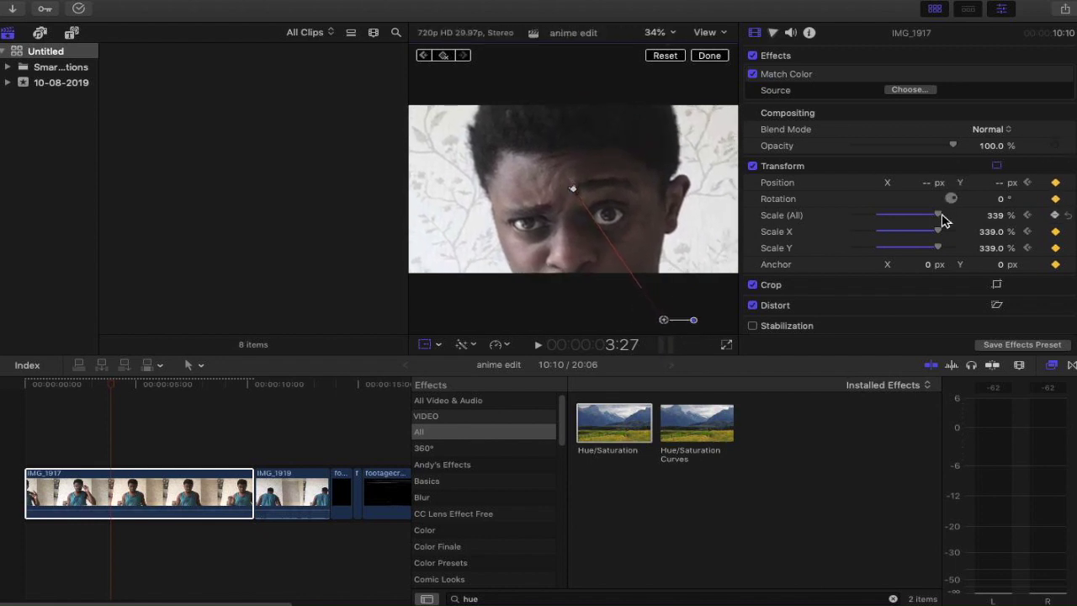
{"action": "left_click_drag", "start_coordinate": [942, 220], "coordinate": [953, 222]}
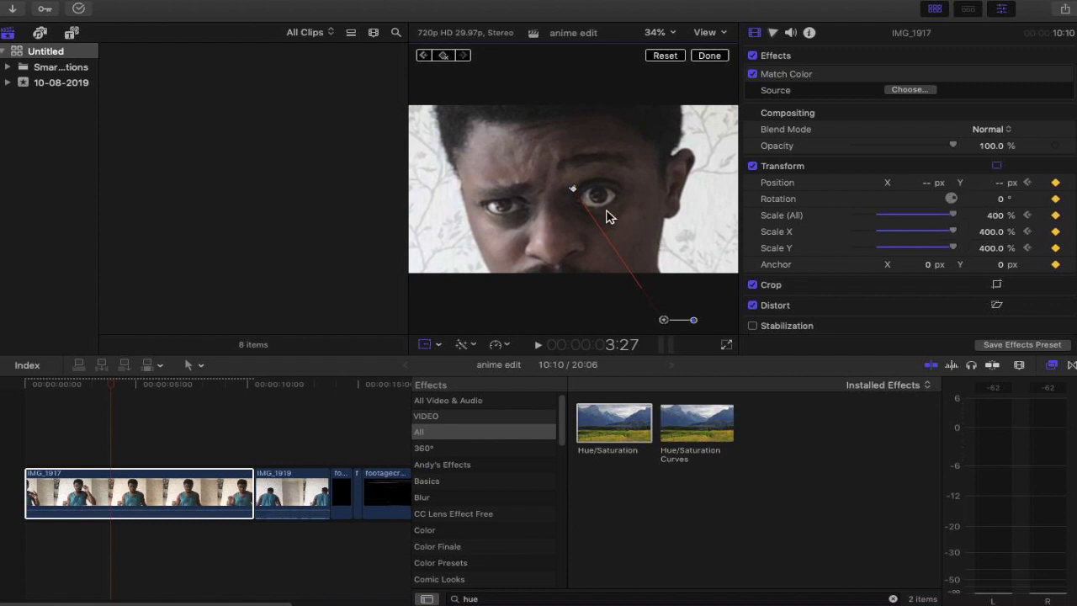
{"action": "left_click_drag", "start_coordinate": [665, 321], "coordinate": [681, 346]}
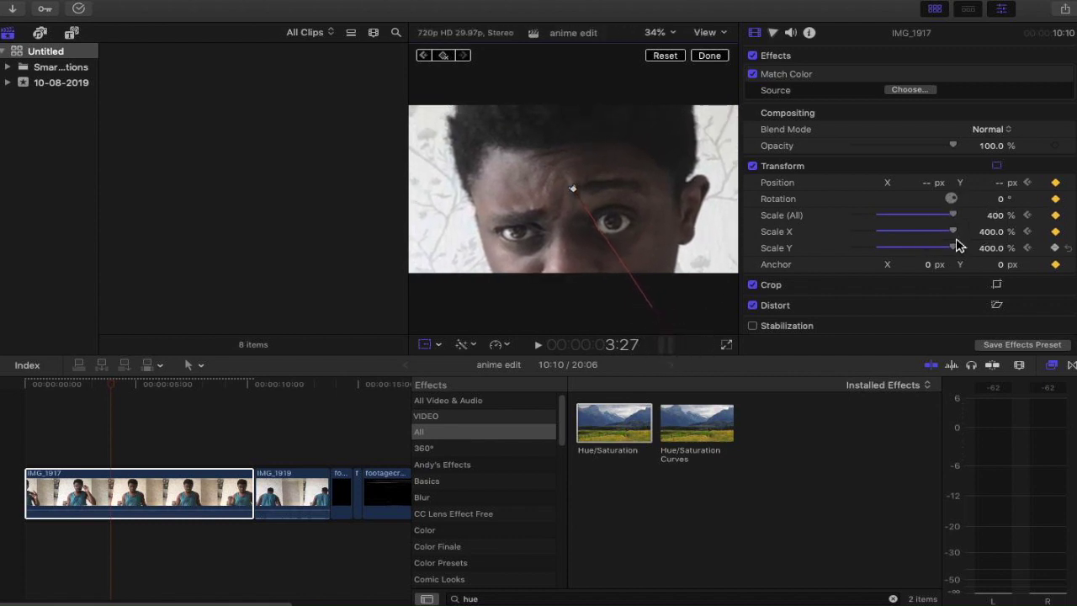
Set Scale to 400%, then settle the close-up at 943% framing both eyes
{"action": "left_click", "coordinate": [997, 217]}
{"action": "left_click_drag", "start_coordinate": [995, 216], "coordinate": [1049, 215]}
{"action": "left_click_drag", "start_coordinate": [562, 227], "coordinate": [614, 278]}
{"action": "type", "text": "400"}
{"action": "key", "text": "Return"}
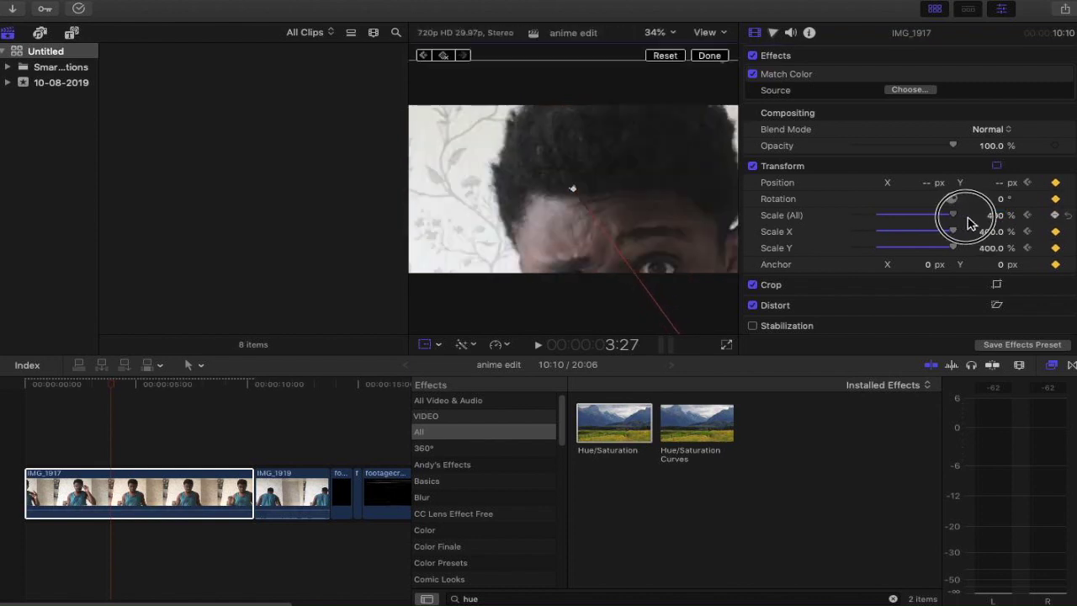
{"action": "left_click_drag", "start_coordinate": [993, 219], "coordinate": [1058, 217]}
{"action": "left_click_drag", "start_coordinate": [500, 205], "coordinate": [660, 337]}
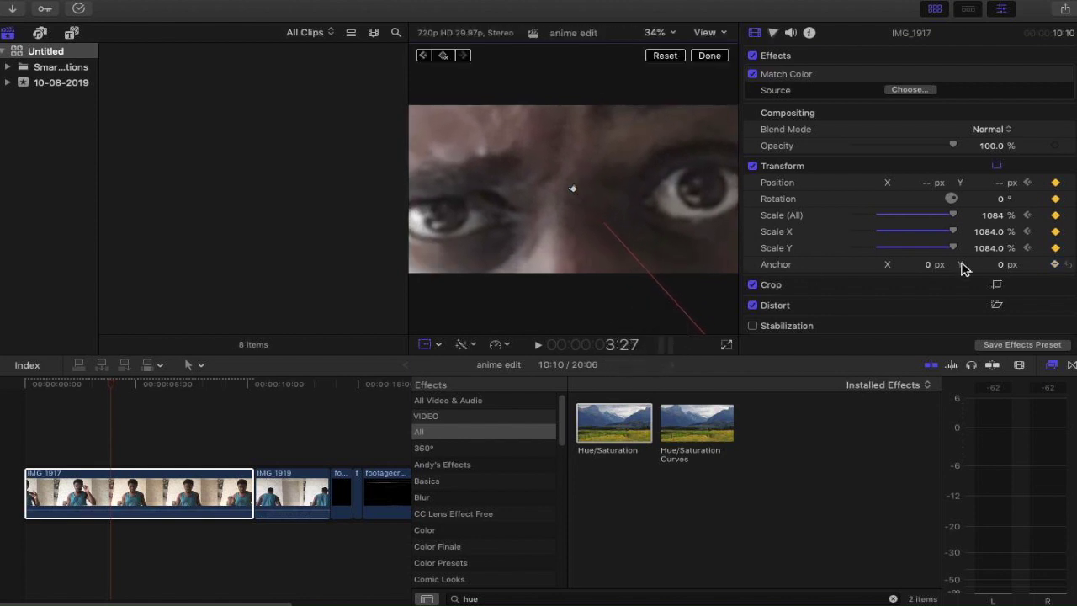
{"action": "left_click", "coordinate": [992, 215]}
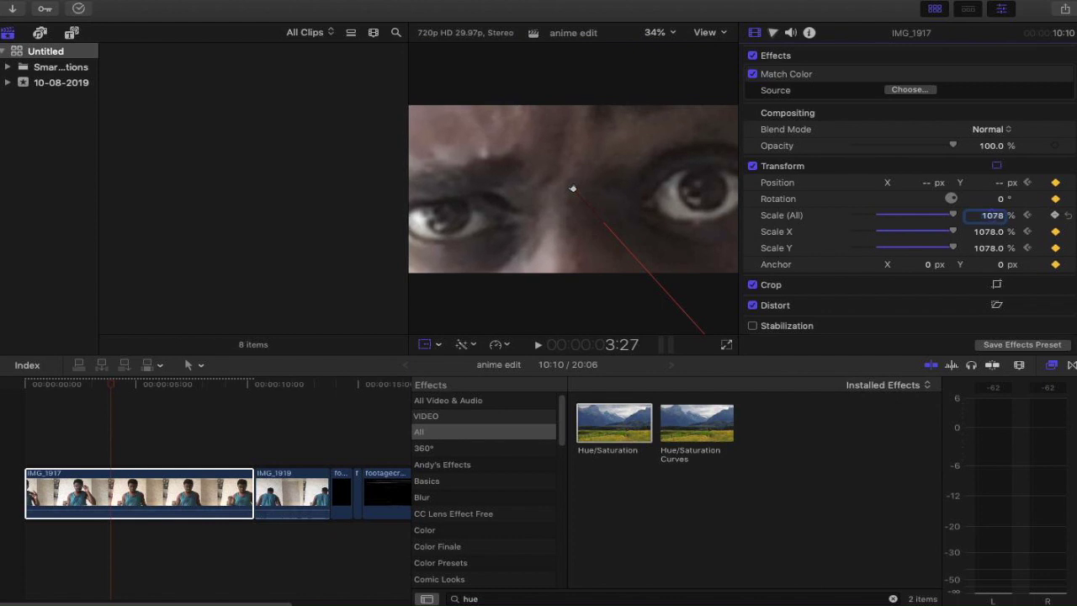
{"action": "left_click_drag", "start_coordinate": [992, 216], "coordinate": [671, 200]}
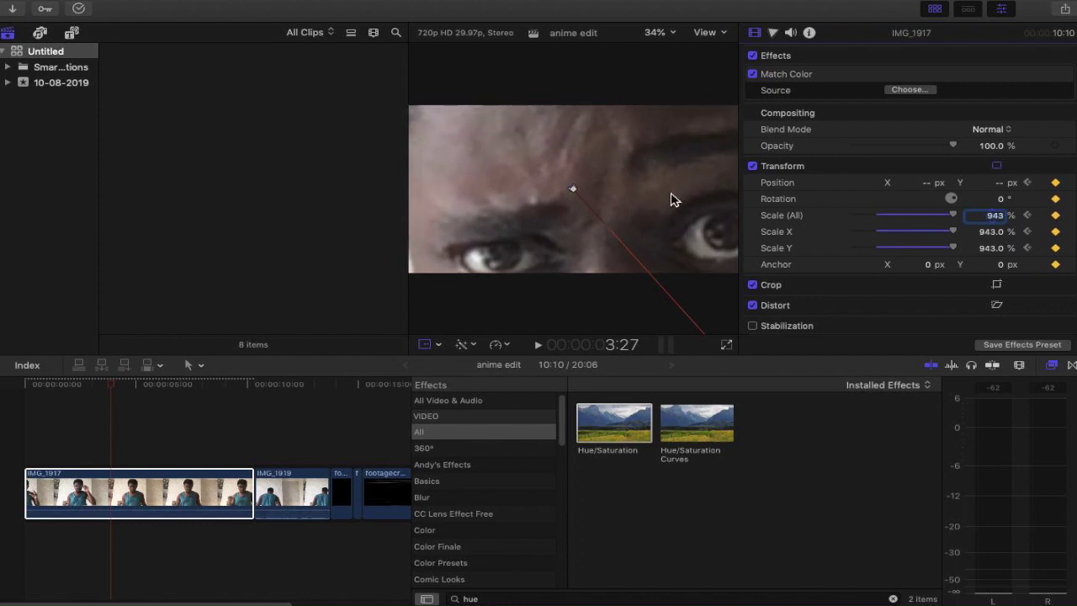
{"action": "left_click", "coordinate": [585, 248]}
{"action": "left_click_drag", "start_coordinate": [585, 249], "coordinate": [538, 207]}
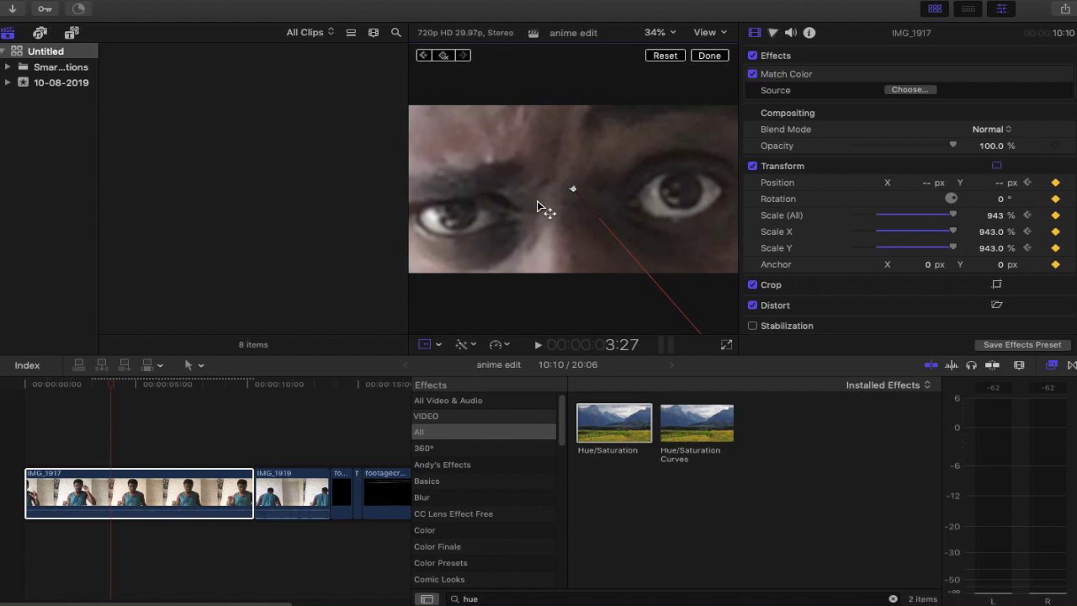
{"action": "left_click", "coordinate": [387, 500]}
Place the speedlines overlay on a lane above IMG_1917 and play it over the close-up
{"action": "left_click_drag", "start_coordinate": [387, 500], "coordinate": [134, 447]}
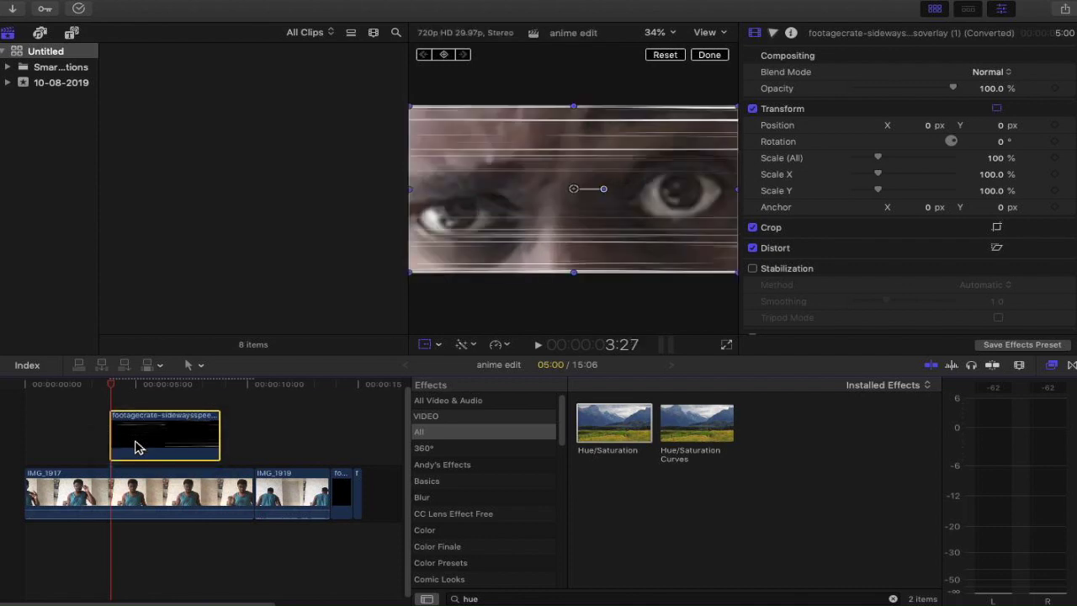
{"action": "left_click", "coordinate": [83, 392]}
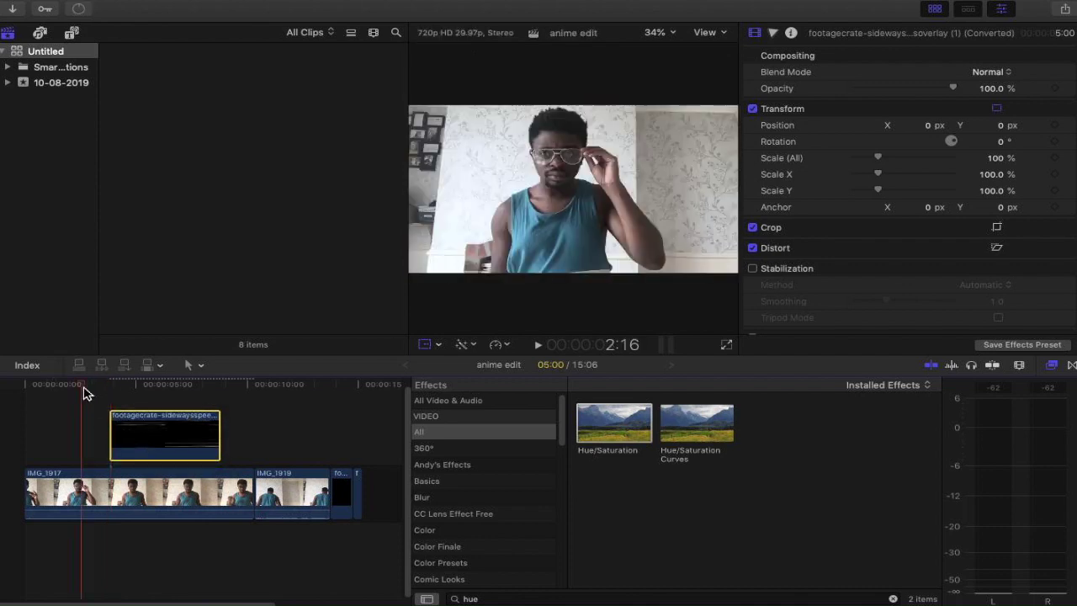
{"action": "key", "text": "space"}
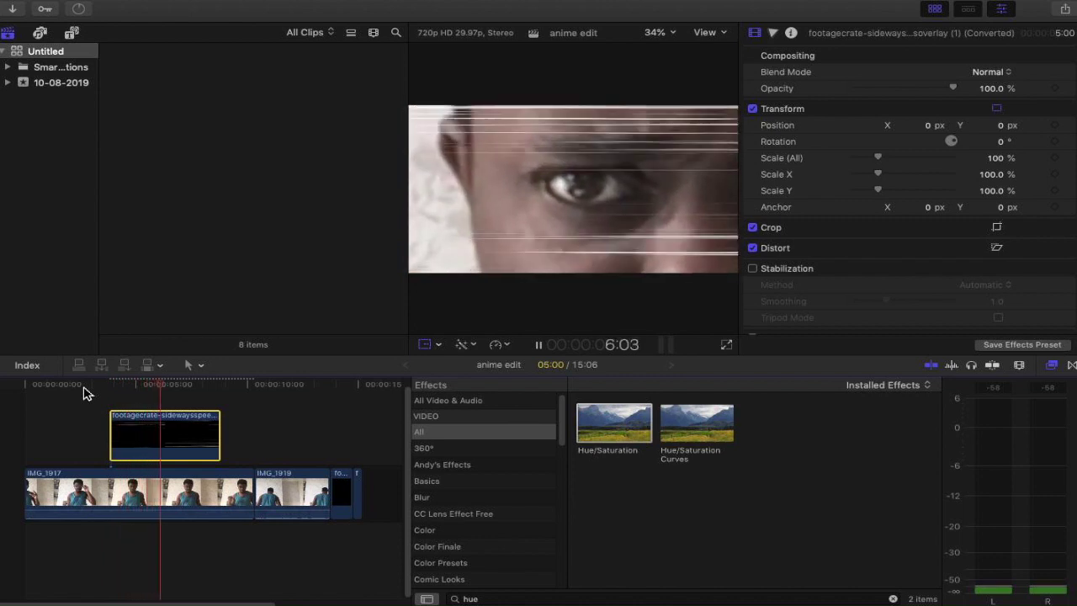
{"action": "key", "text": "space"}
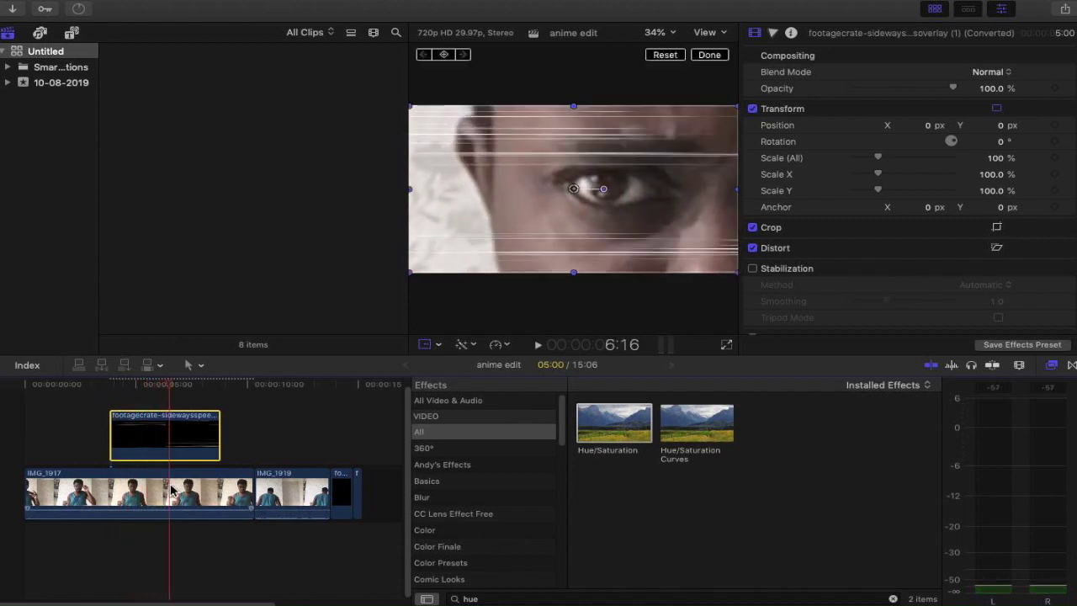
Zoom IMG_1917 back out to 400% scale and recenter the face in the frame
{"action": "left_click", "coordinate": [141, 498]}
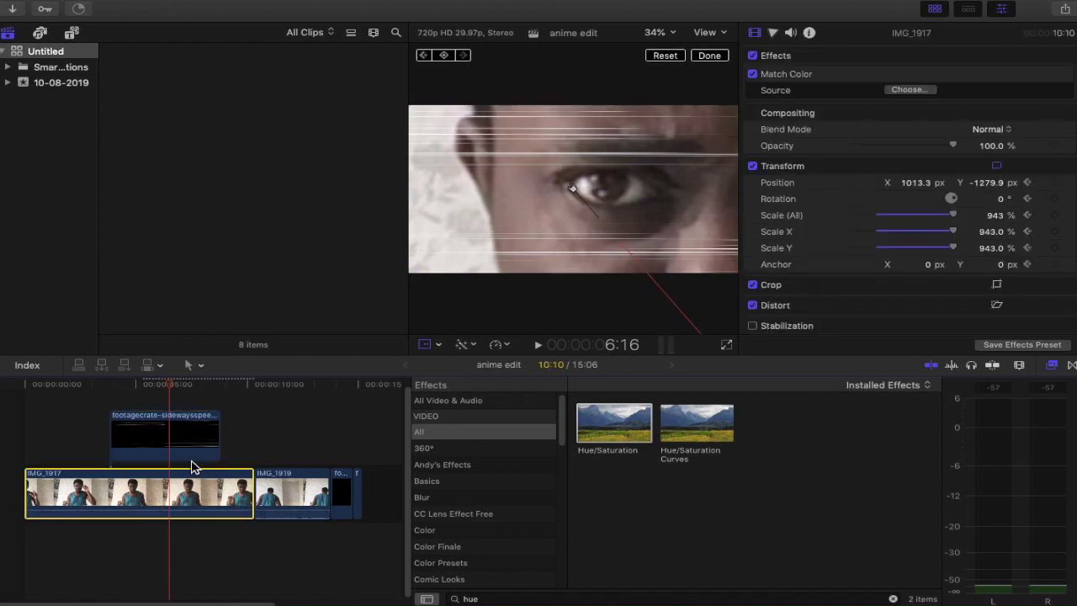
{"action": "left_click_drag", "start_coordinate": [955, 217], "coordinate": [951, 215]}
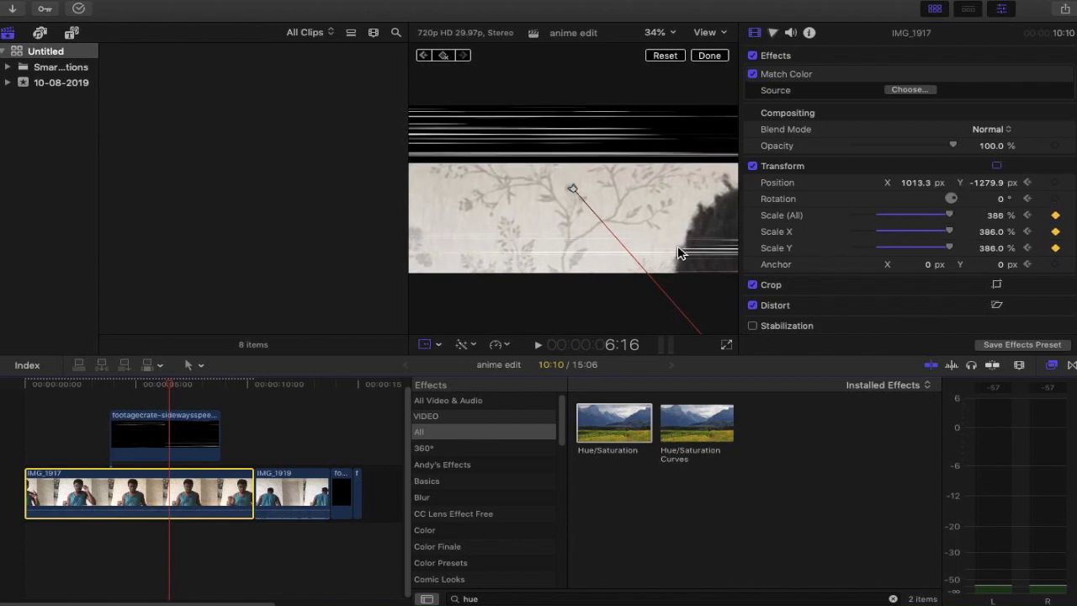
{"action": "left_click_drag", "start_coordinate": [648, 246], "coordinate": [447, 94]}
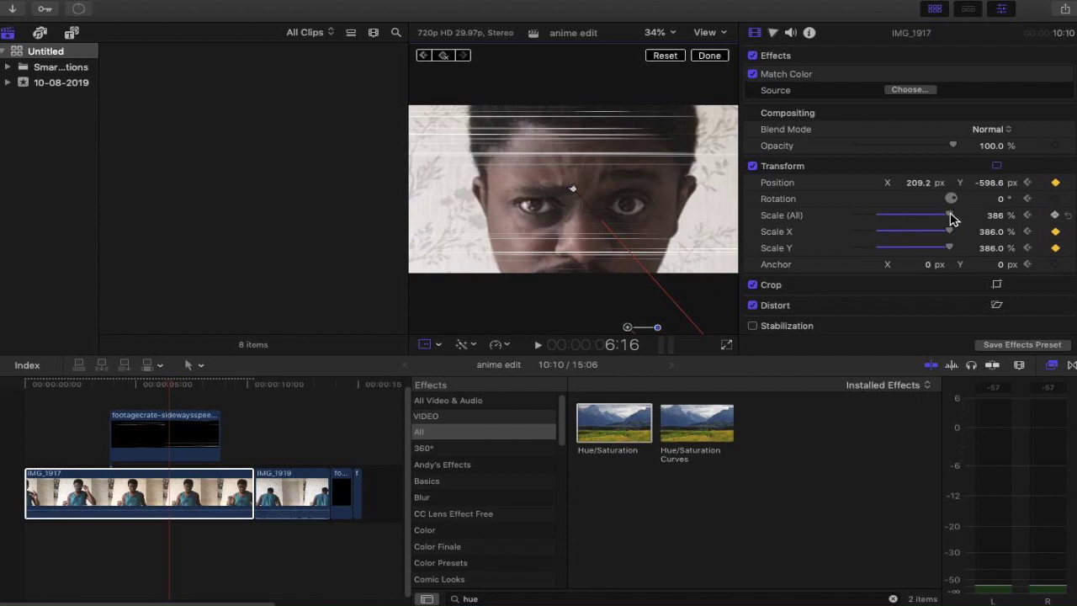
{"action": "left_click_drag", "start_coordinate": [953, 217], "coordinate": [919, 216]}
{"action": "left_click_drag", "start_coordinate": [674, 213], "coordinate": [654, 158]}
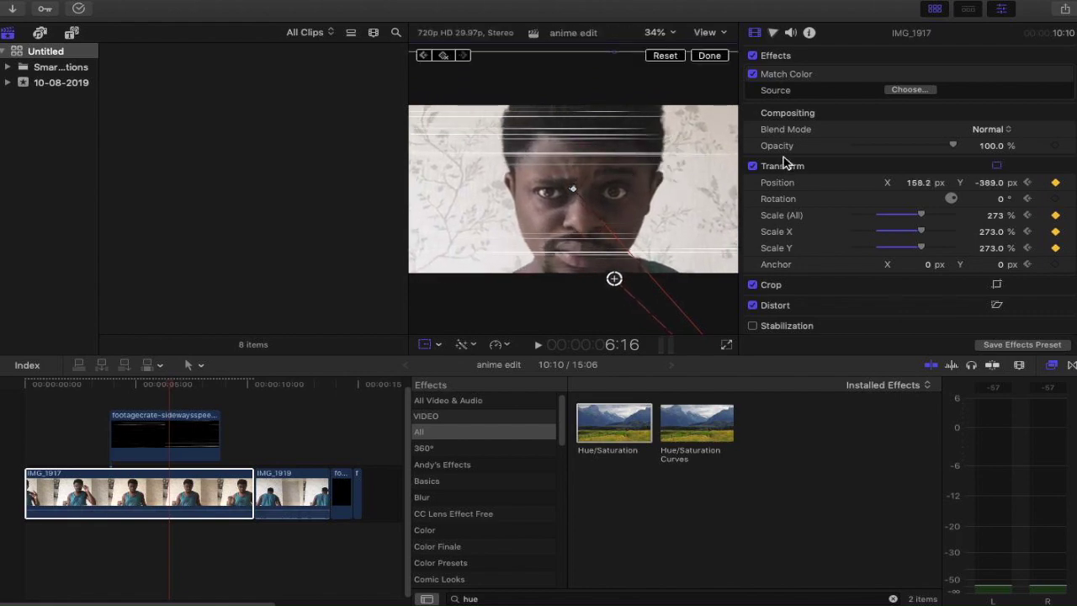
{"action": "left_click_drag", "start_coordinate": [921, 222], "coordinate": [989, 231]}
{"action": "left_click_drag", "start_coordinate": [572, 192], "coordinate": [584, 246]}
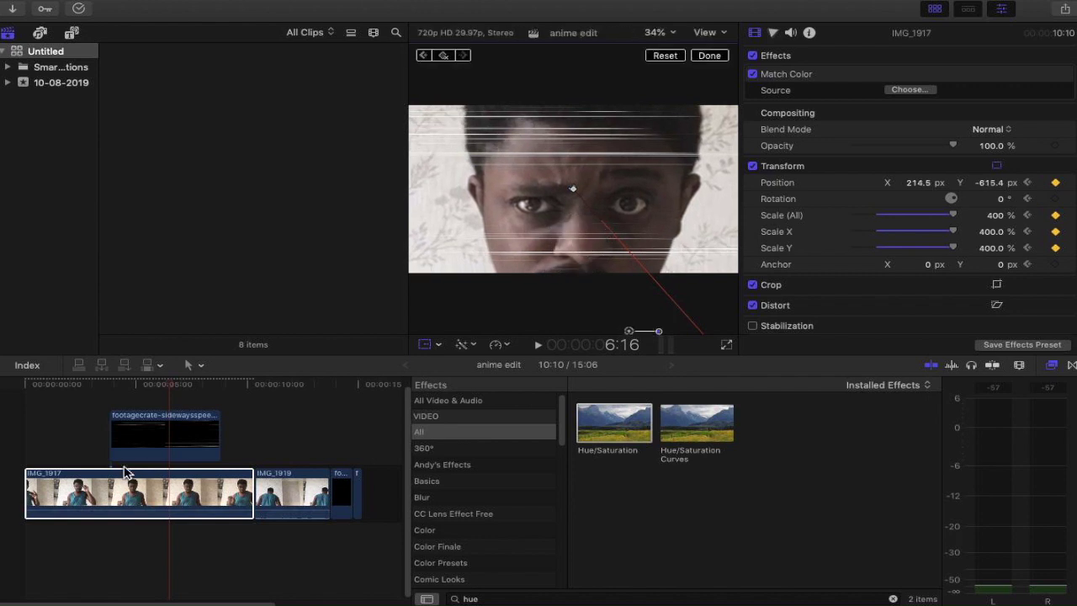
Play back the zoom-out animation from before the keyframes to preview it
{"action": "left_click", "coordinate": [108, 393]}
{"action": "key", "text": "space"}
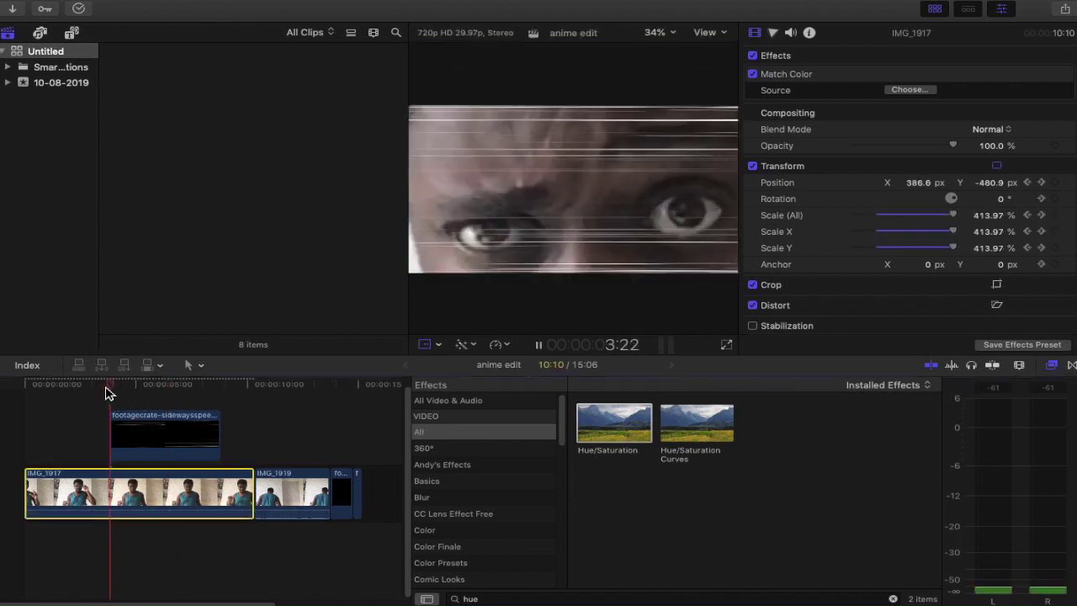
{"action": "key", "text": "space"}
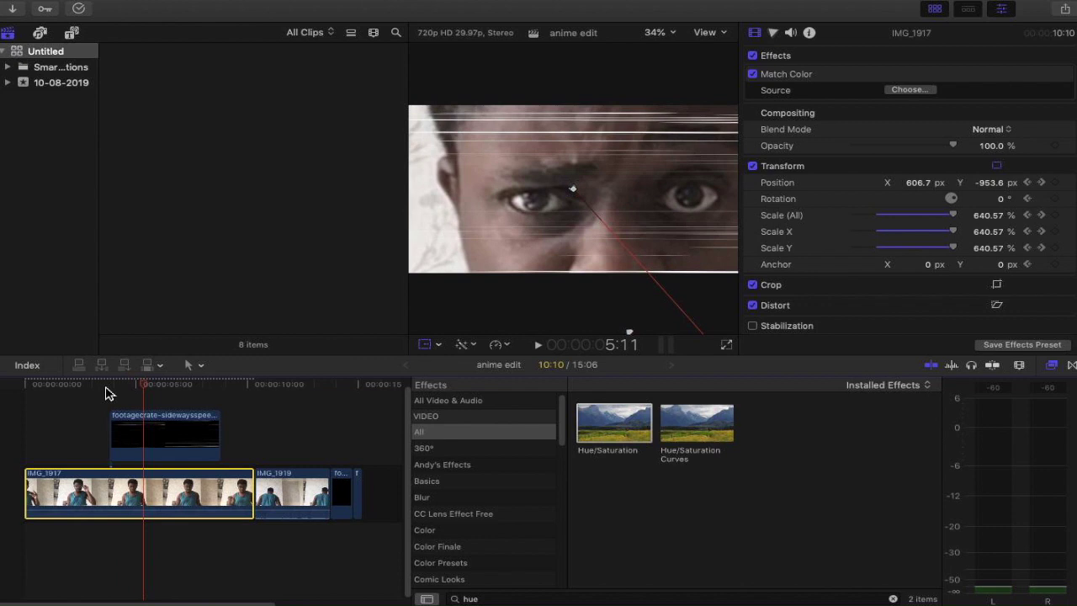
{"action": "key", "text": "space"}
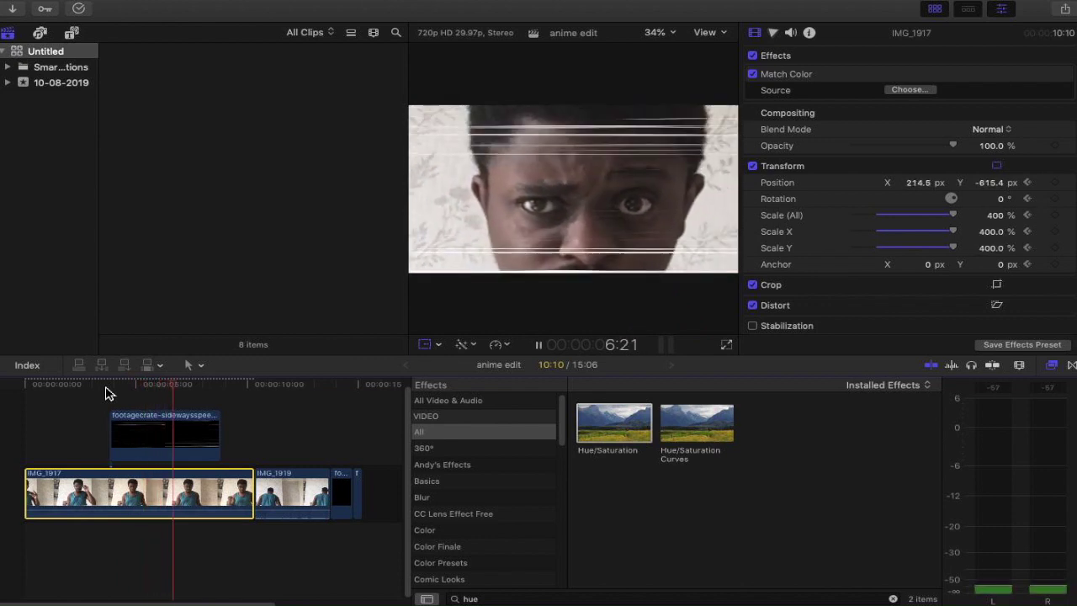
{"action": "key", "text": "space"}
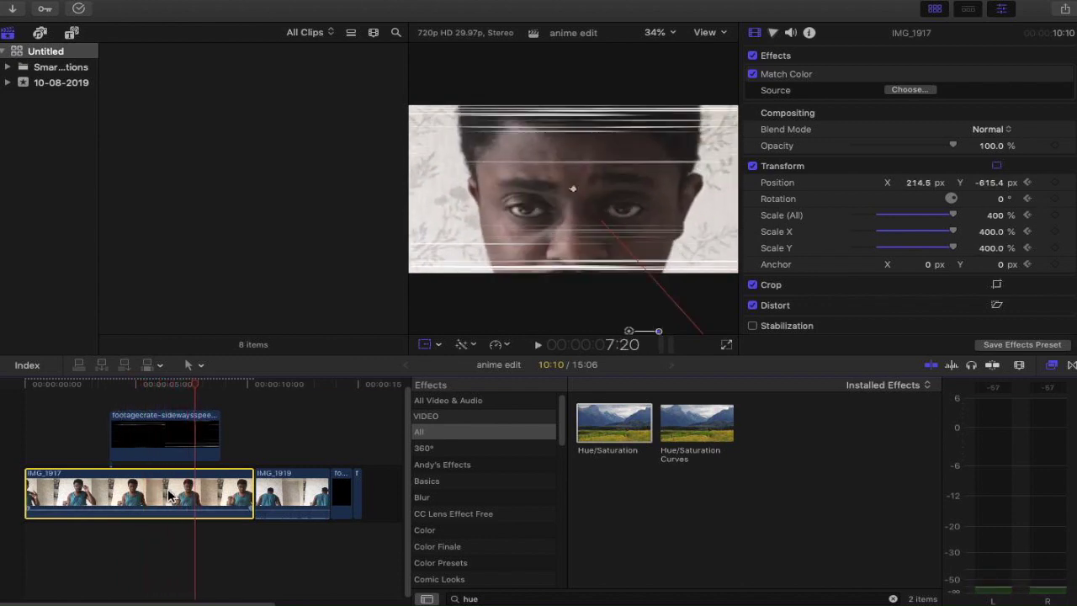
{"action": "left_click", "coordinate": [160, 493]}
Show IMG_1917's Video Animation keyframes in the timeline and inspect the first Transform keyframe
{"action": "right_click", "coordinate": [160, 493]}
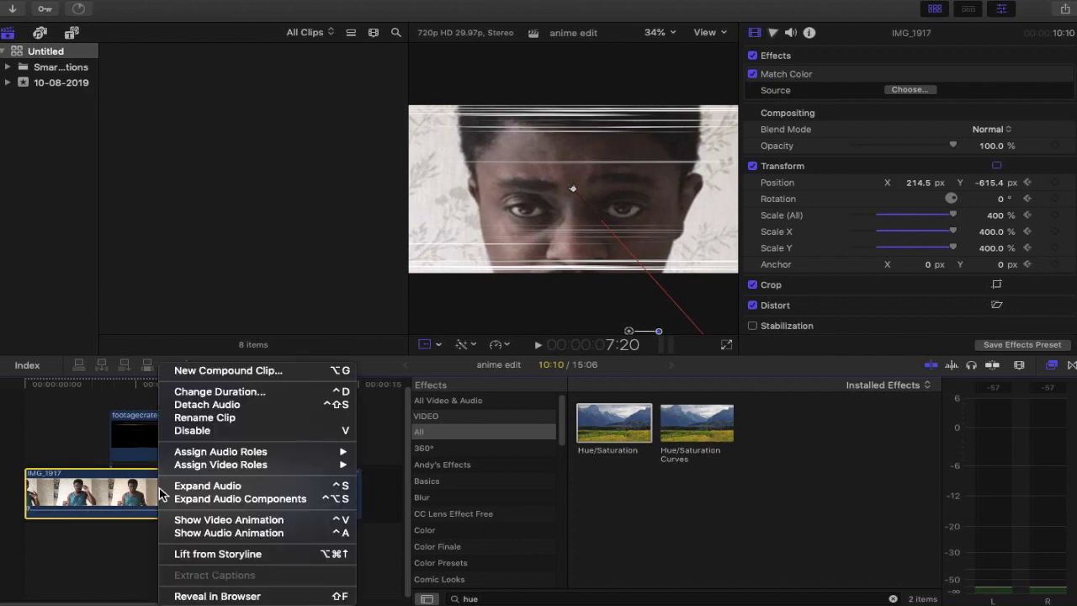
{"action": "left_click", "coordinate": [257, 526]}
{"action": "left_click", "coordinate": [111, 442]}
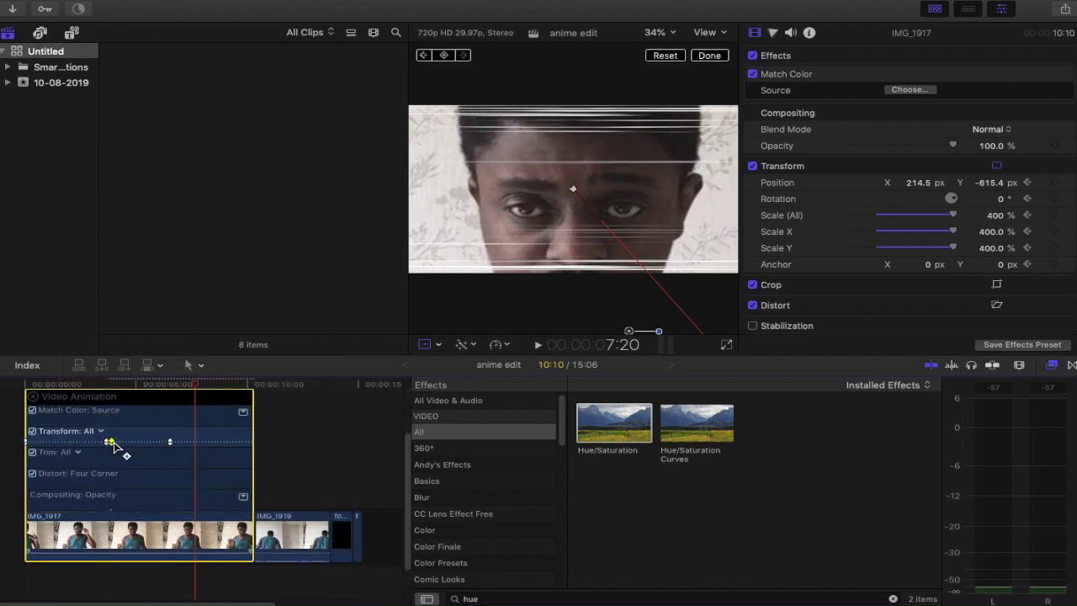
{"action": "left_click", "coordinate": [117, 448]}
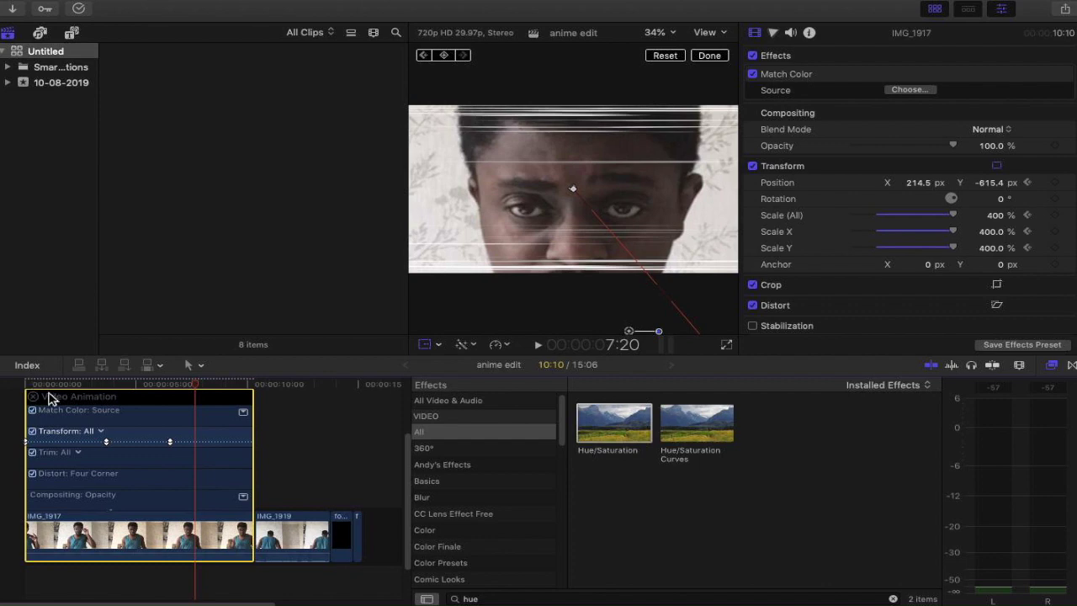
Play the edit from the start and scrub through the zoom animation
{"action": "left_click", "coordinate": [28, 367]}
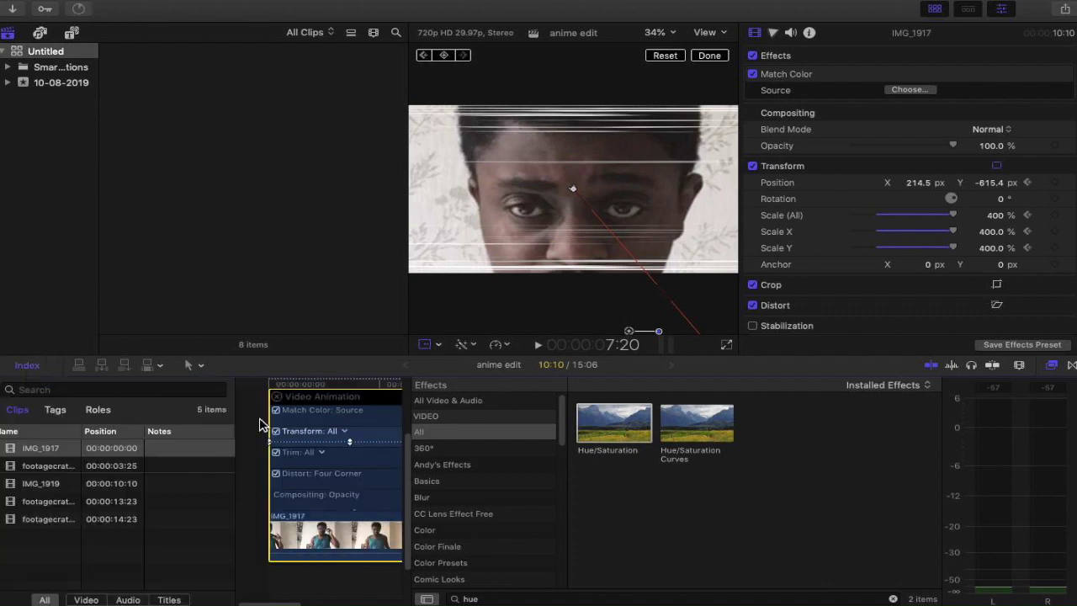
{"action": "left_click", "coordinate": [28, 366]}
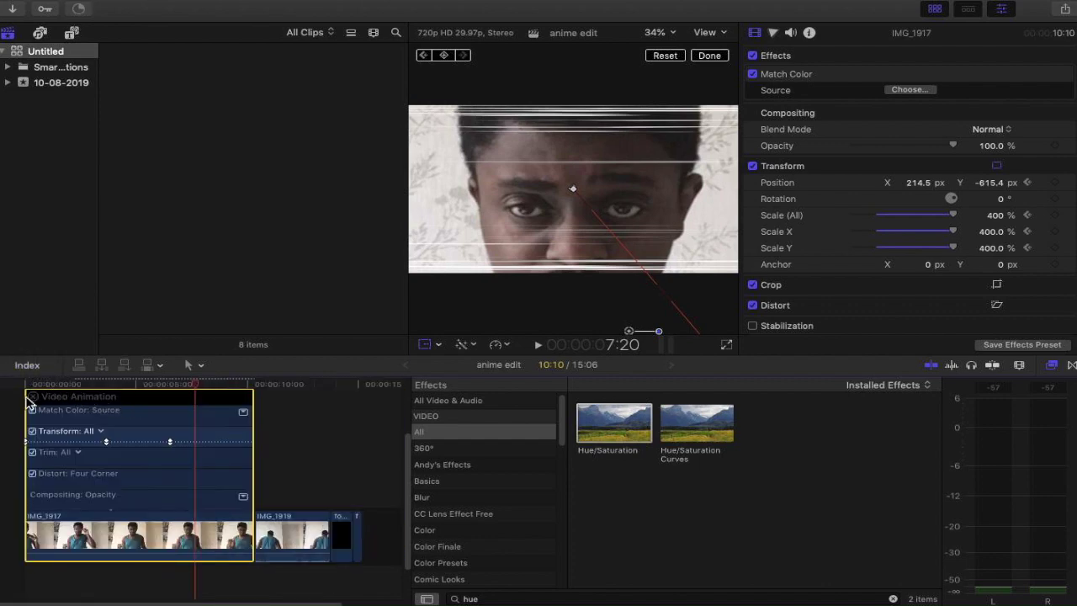
{"action": "left_click", "coordinate": [28, 385]}
{"action": "key", "text": "space"}
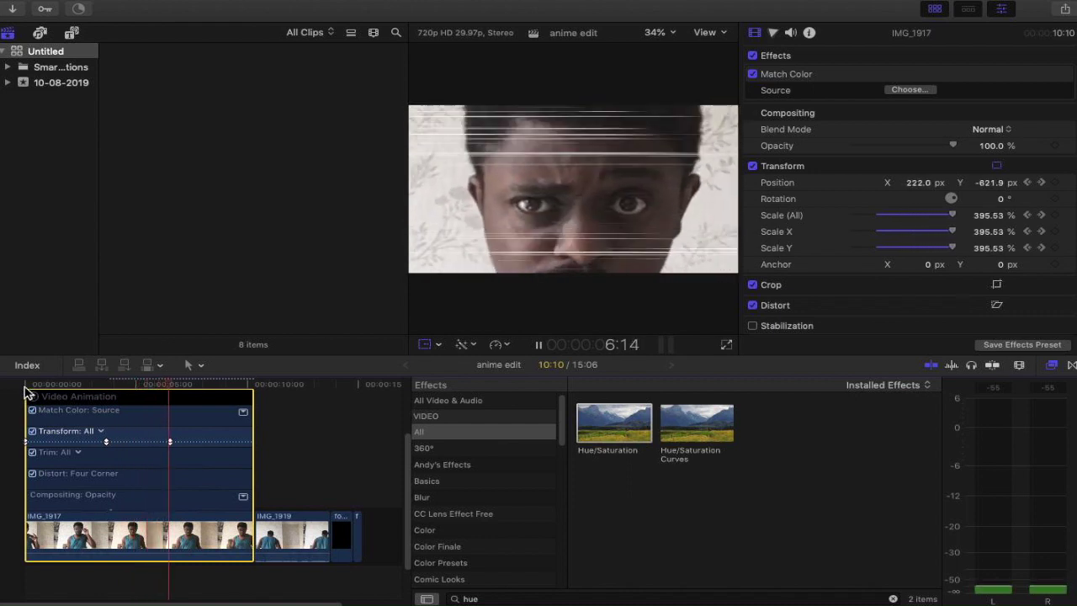
{"action": "key", "text": "space"}
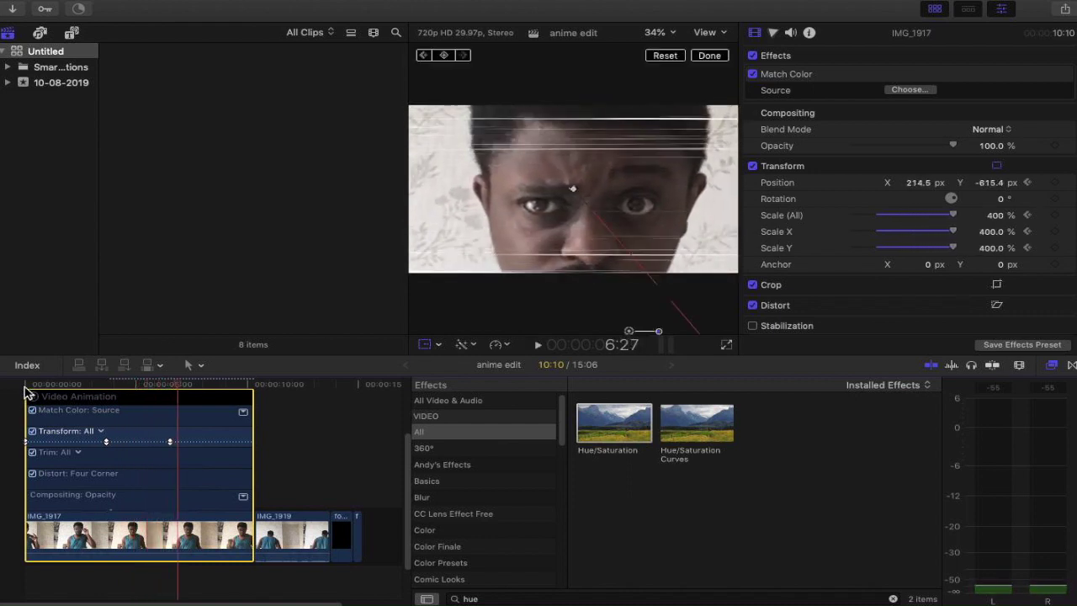
{"action": "left_click", "coordinate": [107, 443]}
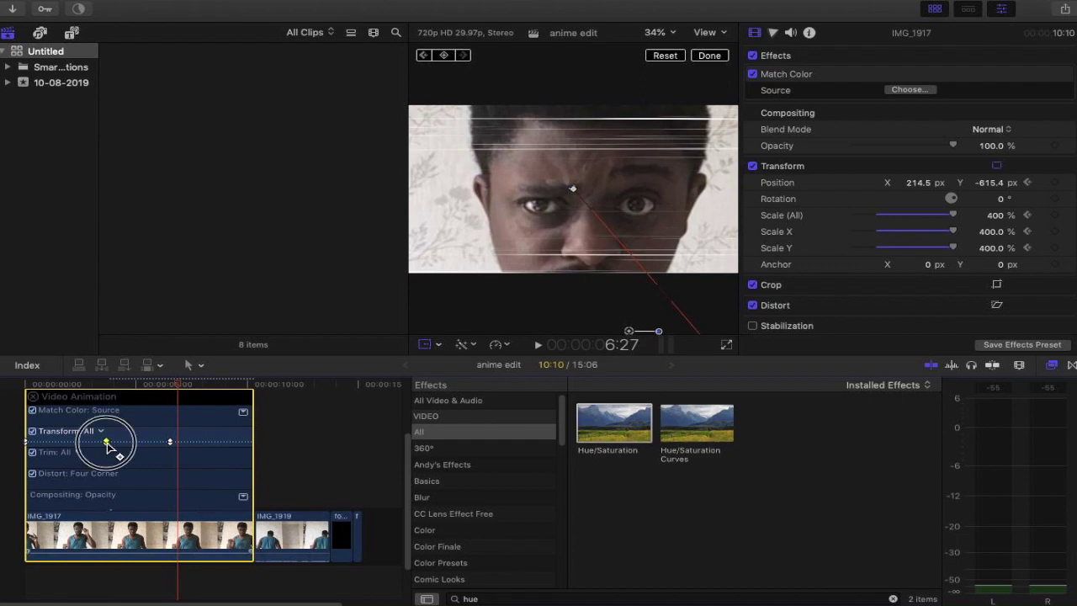
{"action": "left_click", "coordinate": [82, 385]}
{"action": "left_click_drag", "start_coordinate": [81, 384], "coordinate": [15, 402]}
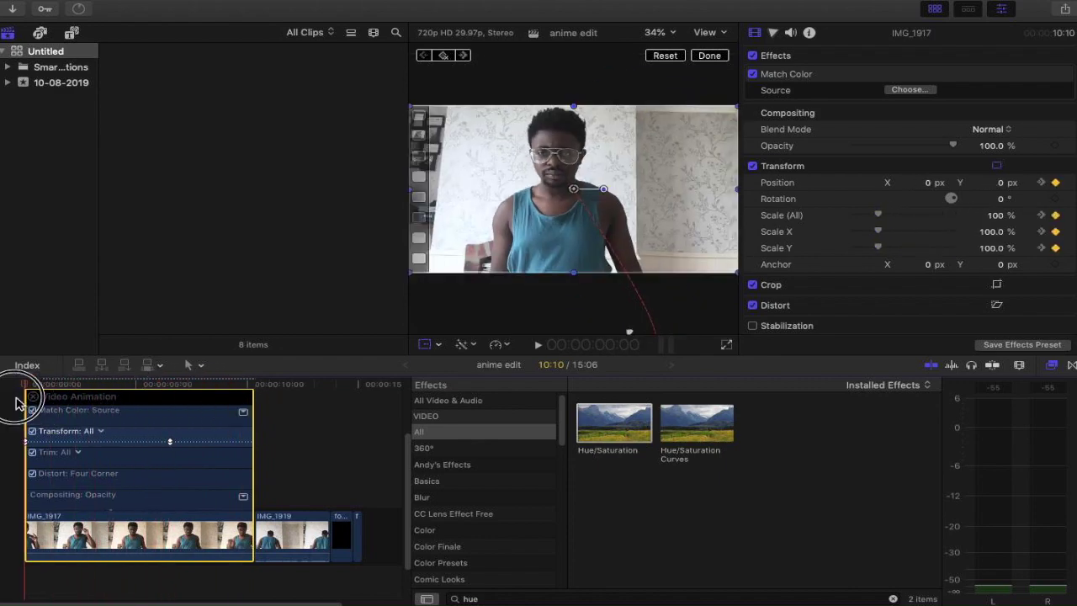
Preview the zoom and slide a Transform keyframe along the clip
{"action": "key", "text": "space"}
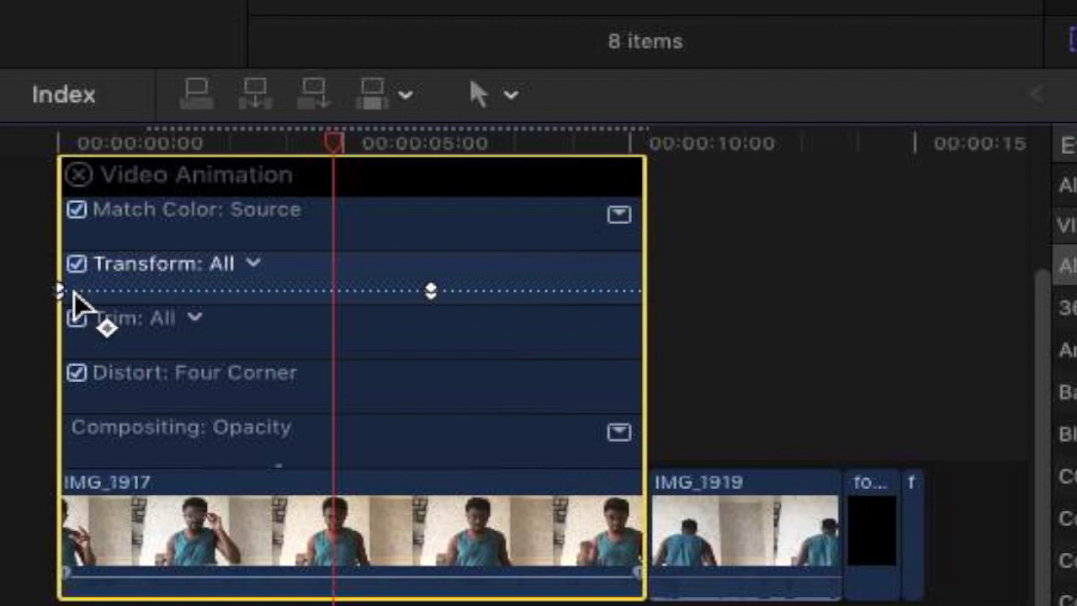
{"action": "left_click_drag", "start_coordinate": [74, 292], "coordinate": [339, 292]}
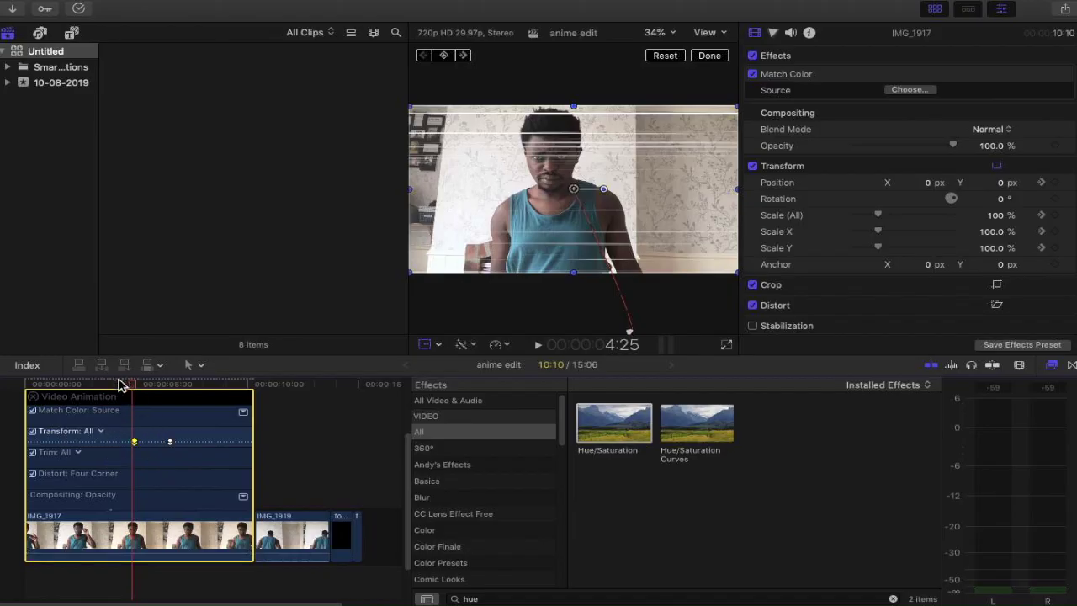
{"action": "left_click", "coordinate": [116, 384]}
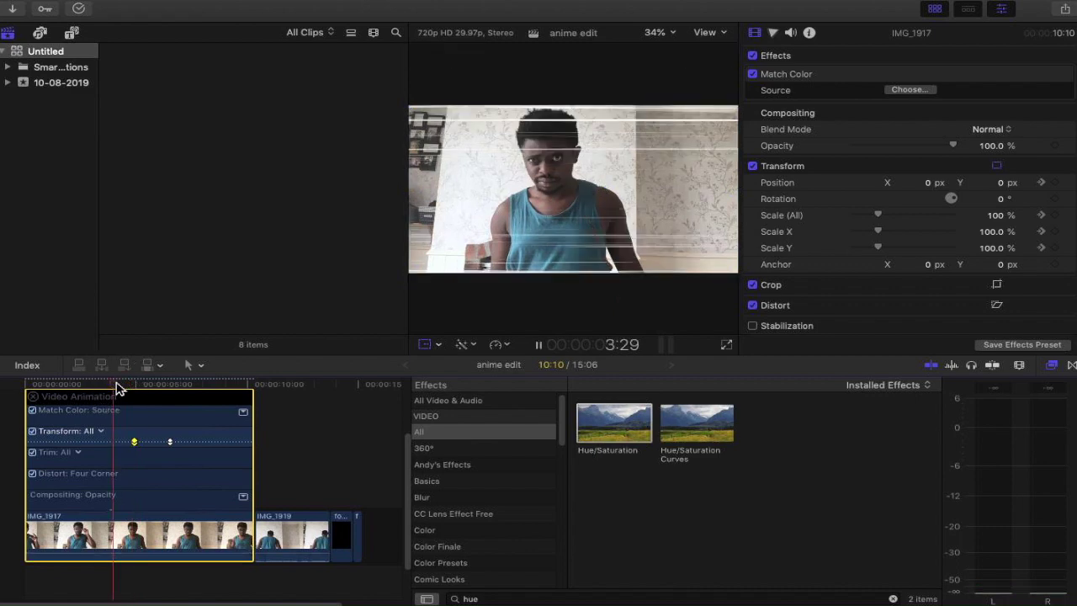
{"action": "key", "text": "space"}
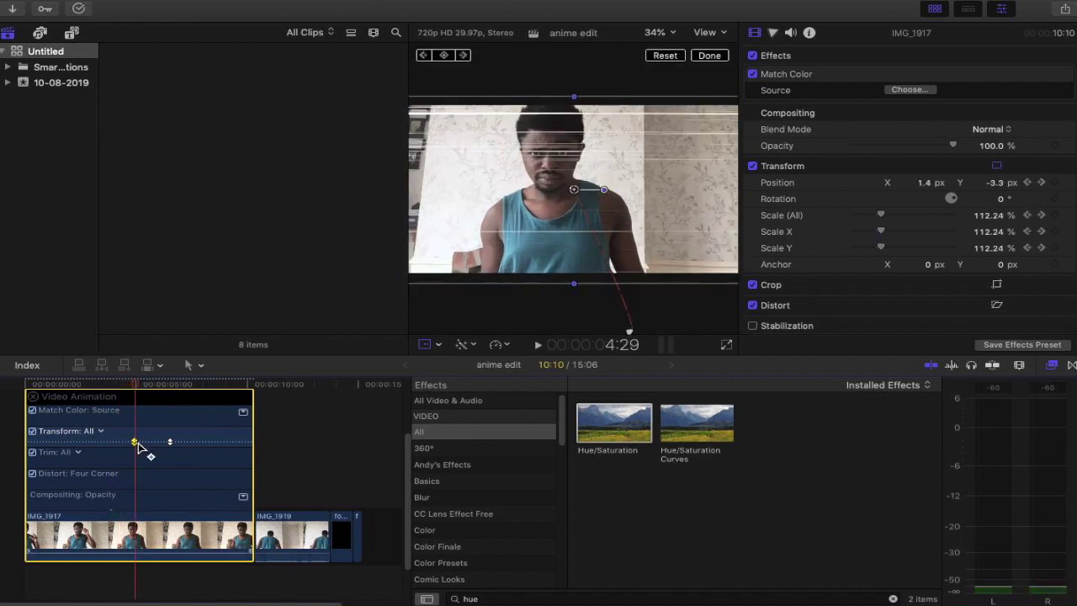
Pull the zoom-end keyframe closer to the start, replaying until 400% lands sooner
{"action": "left_click_drag", "start_coordinate": [137, 442], "coordinate": [105, 444]}
{"action": "left_click_drag", "start_coordinate": [171, 443], "coordinate": [141, 450]}
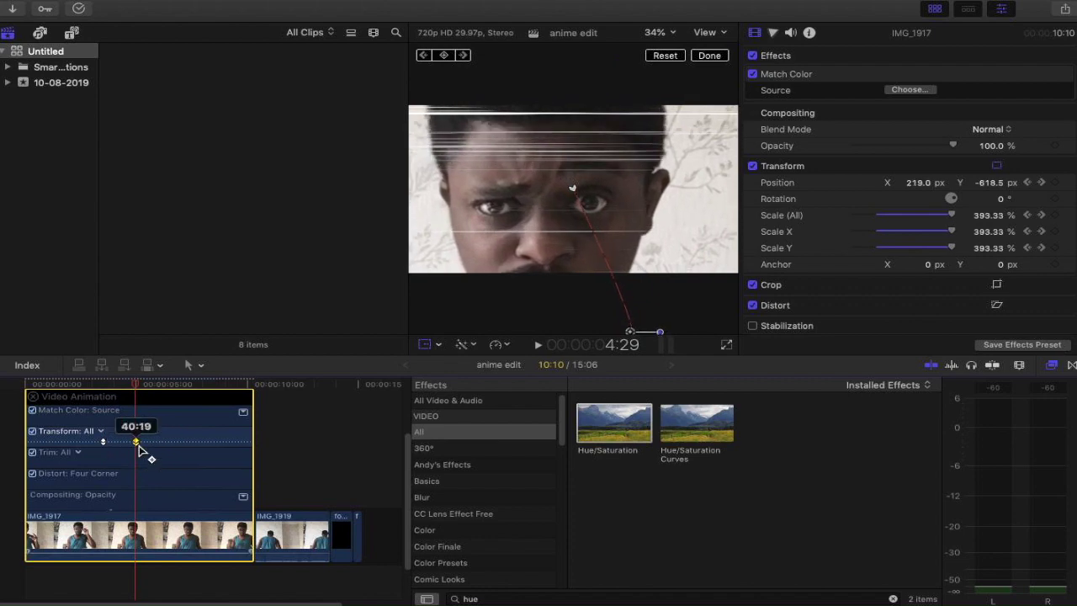
{"action": "left_click", "coordinate": [84, 387]}
{"action": "key", "text": "space"}
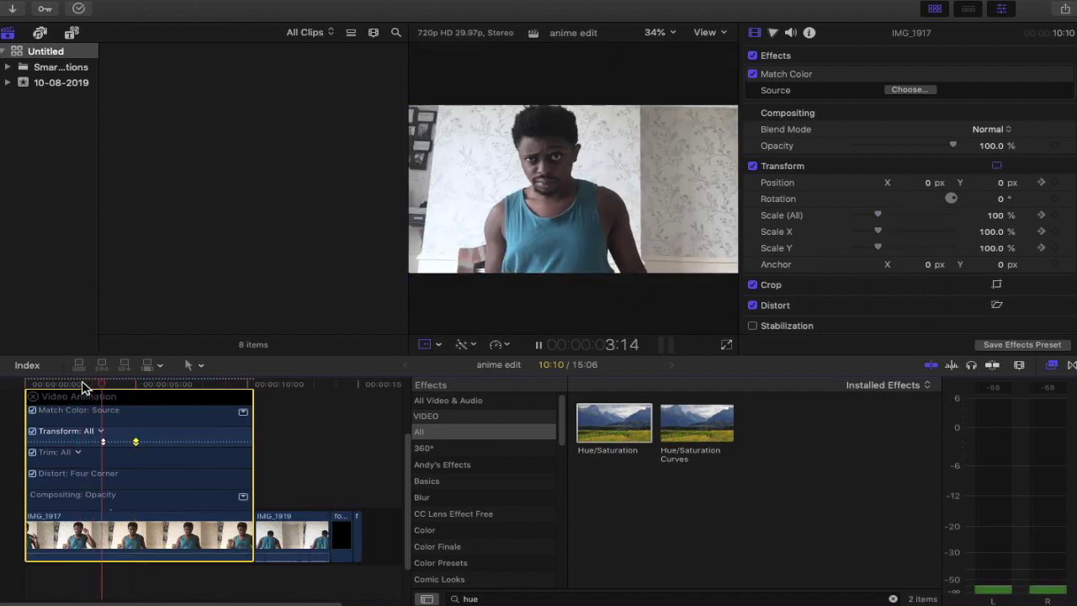
{"action": "key", "text": "space"}
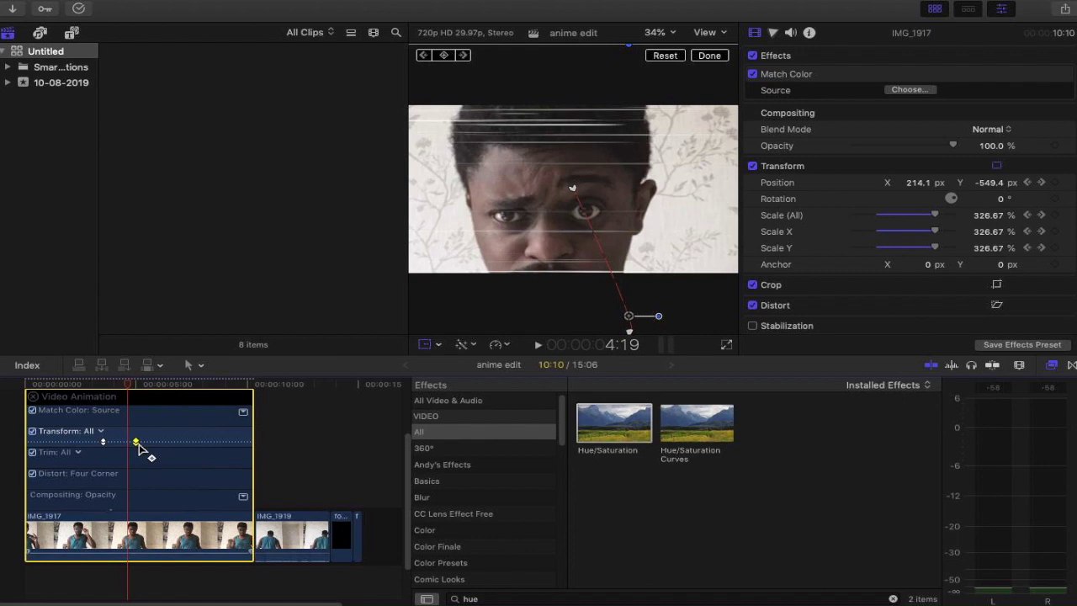
{"action": "left_click_drag", "start_coordinate": [139, 444], "coordinate": [122, 445]}
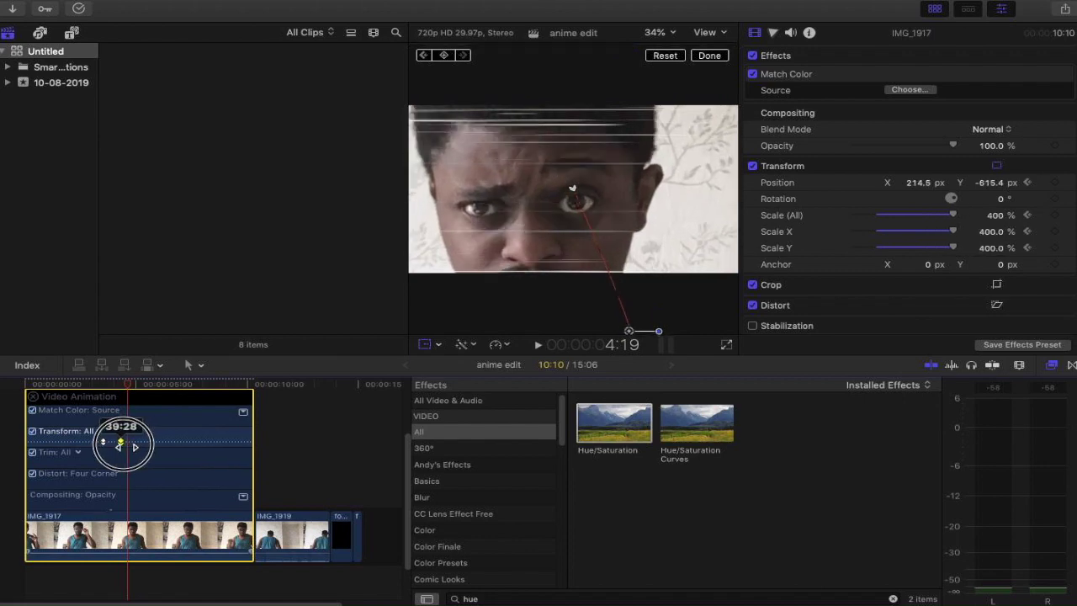
{"action": "left_click", "coordinate": [89, 388]}
{"action": "key", "text": "space"}
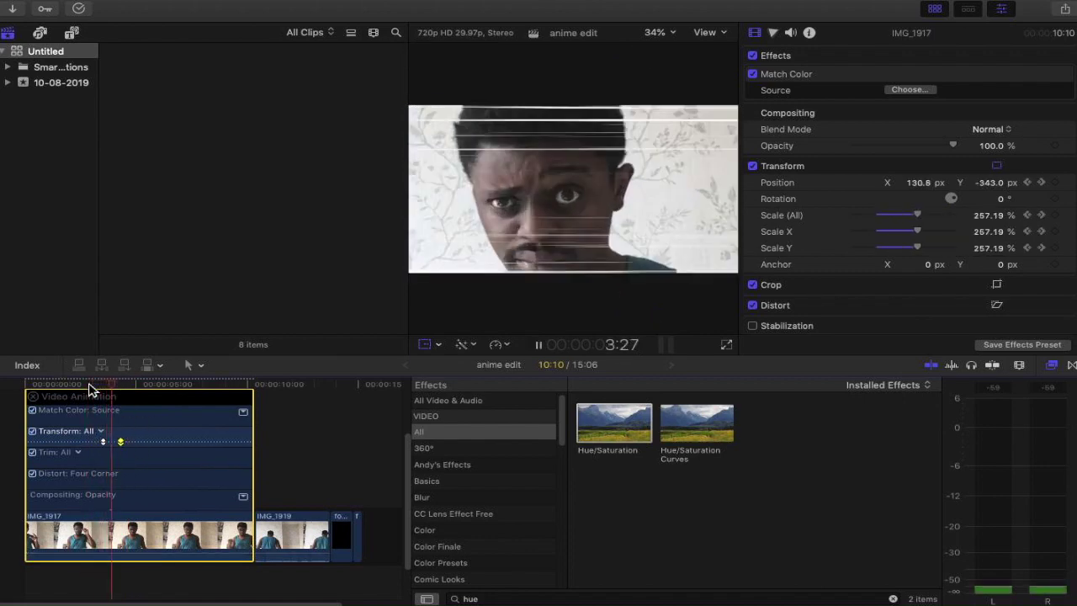
{"action": "key", "text": "space"}
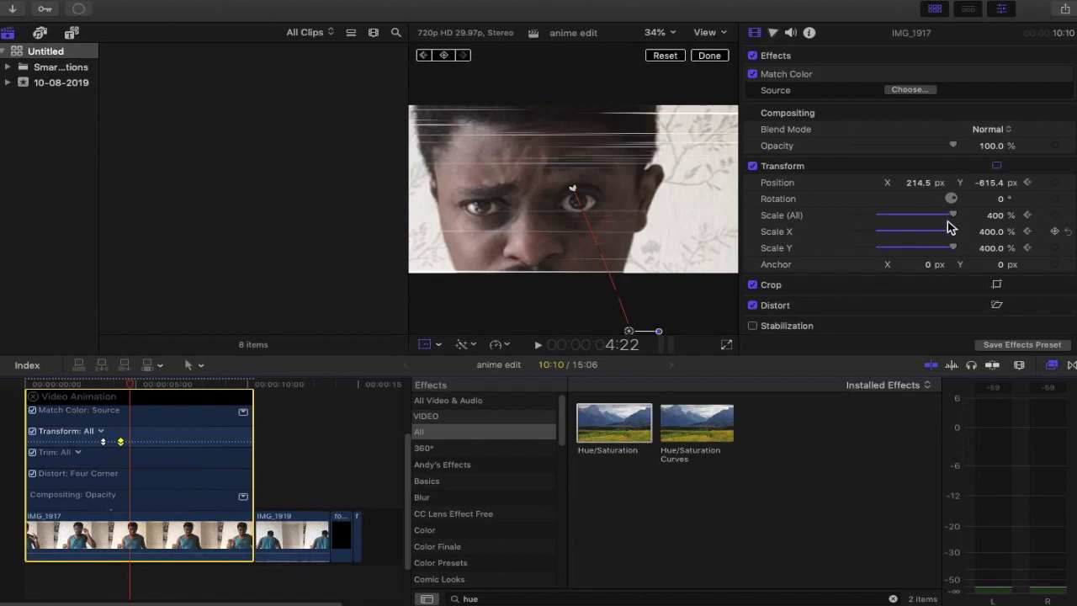
On the zoom-end keyframe, shift the image to Position X 380.5 px and replay from the start
{"action": "left_click", "coordinate": [1028, 217]}
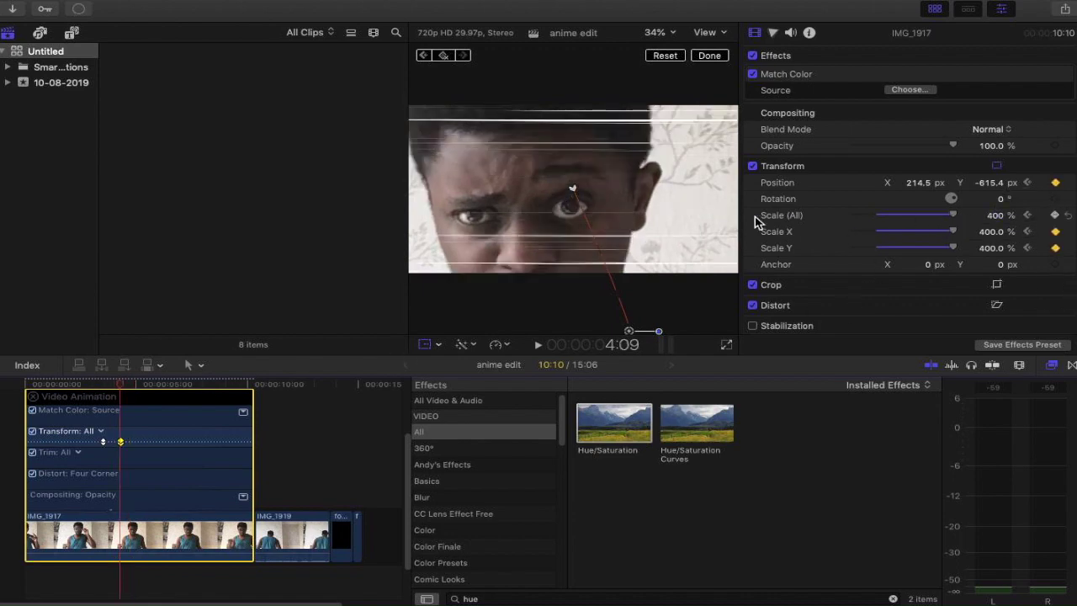
{"action": "left_click_drag", "start_coordinate": [566, 215], "coordinate": [612, 213]}
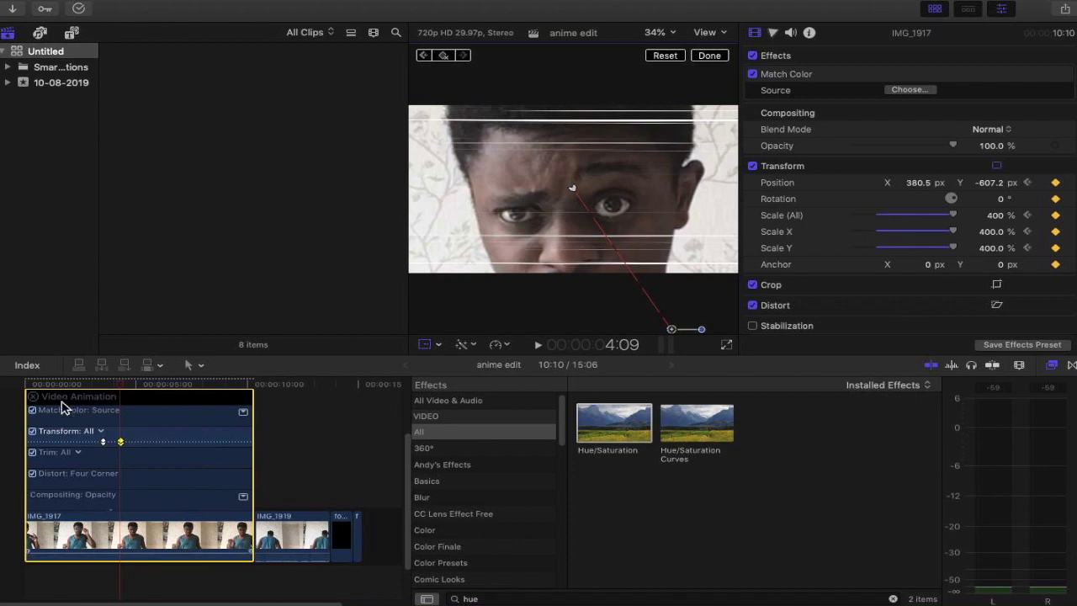
{"action": "left_click", "coordinate": [28, 388]}
{"action": "key", "text": "space"}
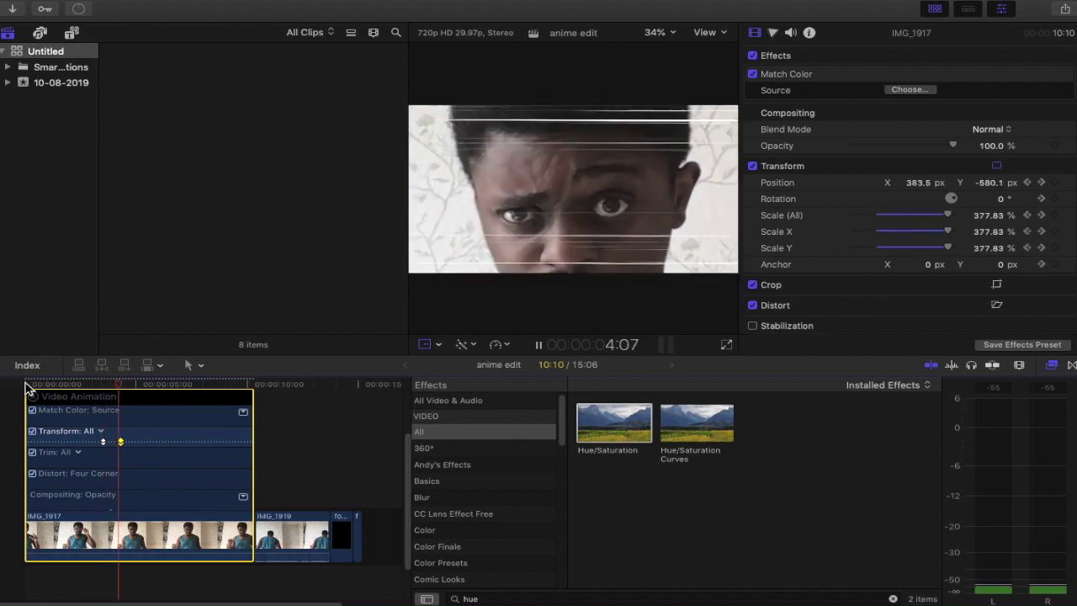
{"action": "key", "text": "space"}
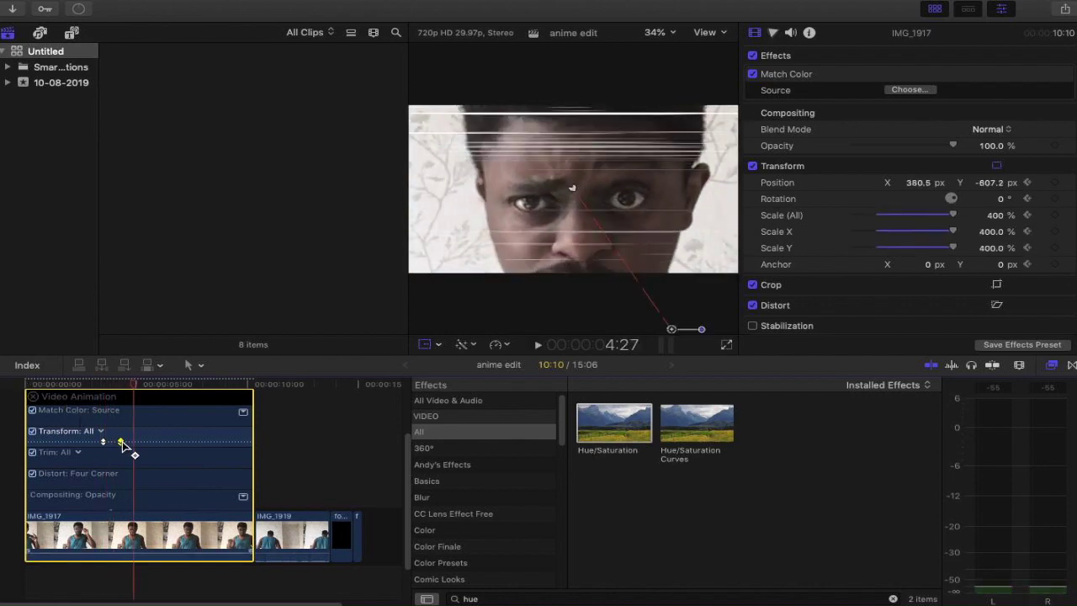
Replay the punch-in and scrub through it to find the freeze point
{"action": "left_click", "coordinate": [95, 387]}
{"action": "key", "text": "space"}
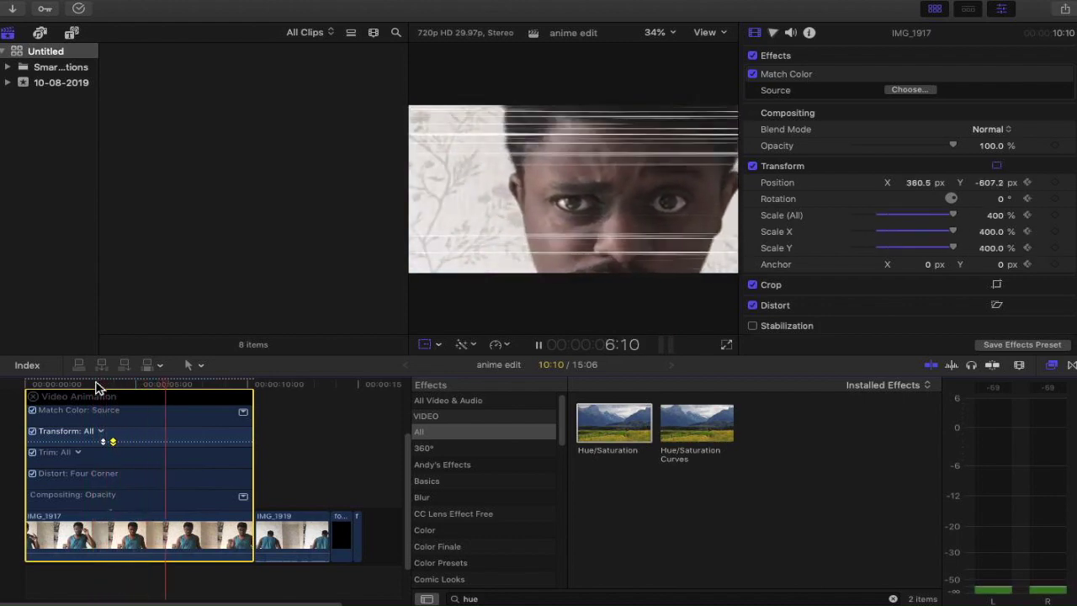
{"action": "key", "text": "space"}
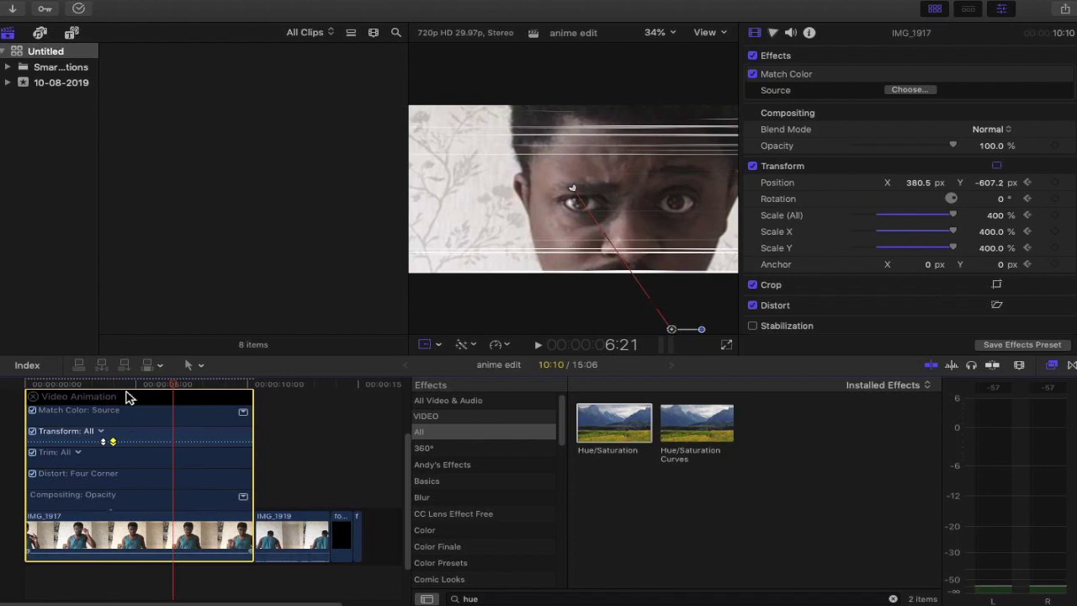
{"action": "left_click", "coordinate": [114, 387]}
{"action": "left_click_drag", "start_coordinate": [114, 387], "coordinate": [116, 390]}
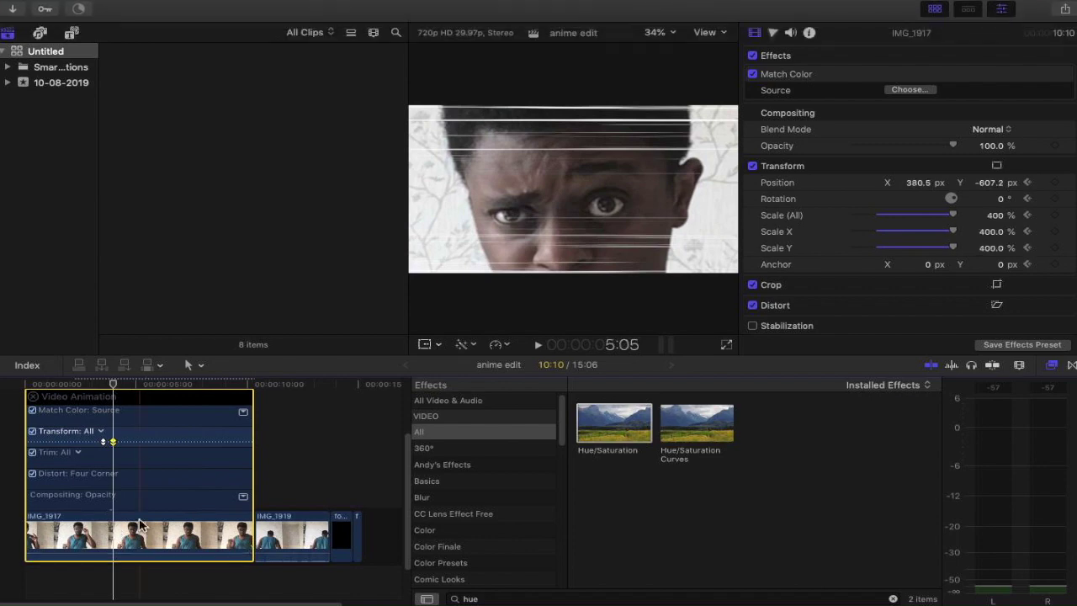
Add a Hold freeze frame to IMG_1917 at the playhead and lengthen it
{"action": "left_click", "coordinate": [301, 4]}
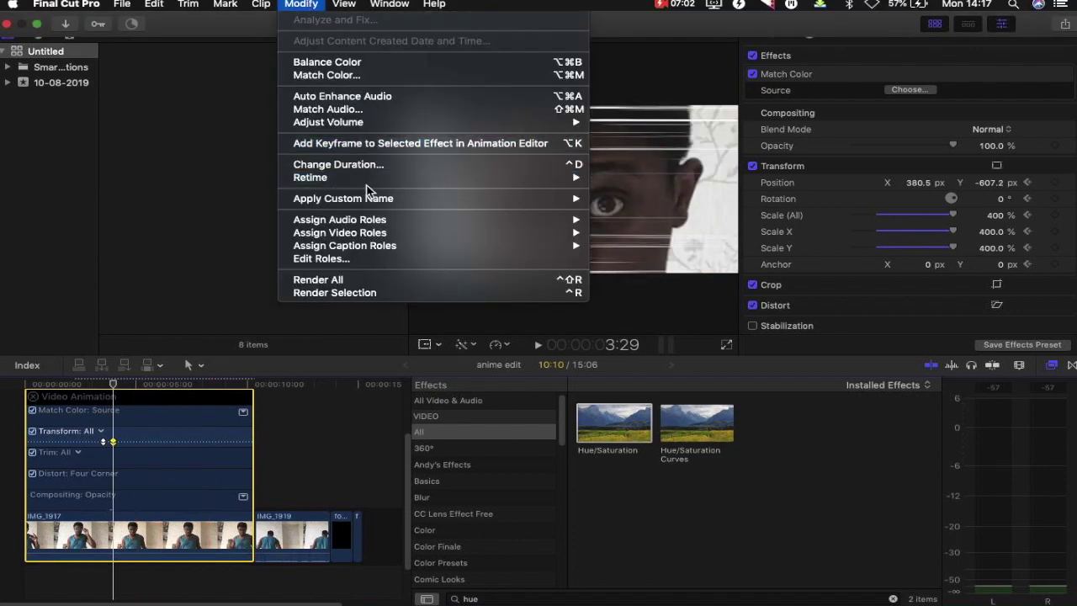
{"action": "mouse_move", "coordinate": [364, 182]}
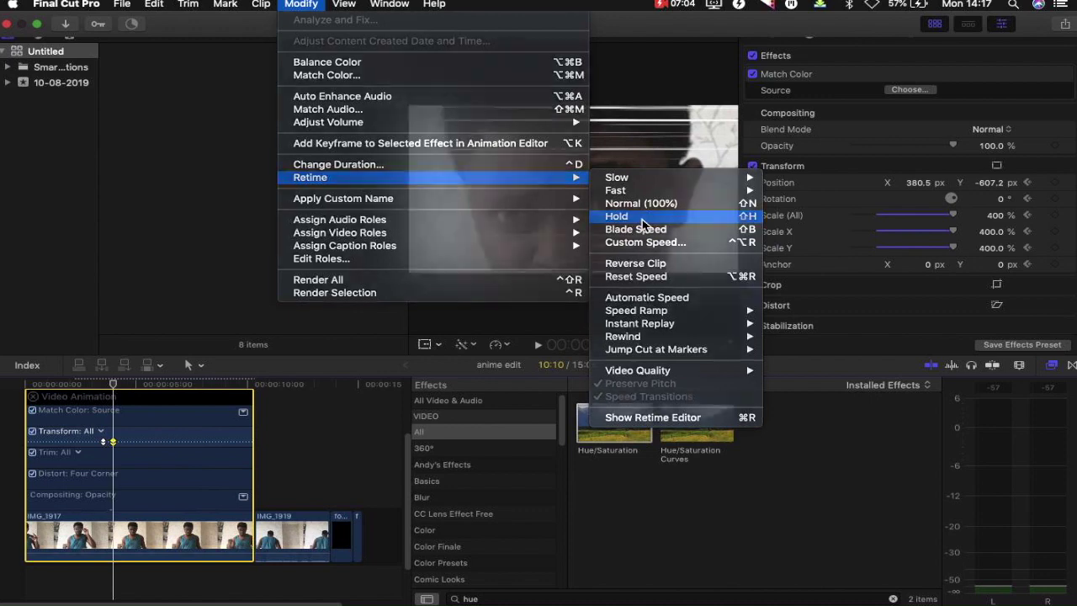
{"action": "left_click", "coordinate": [640, 217]}
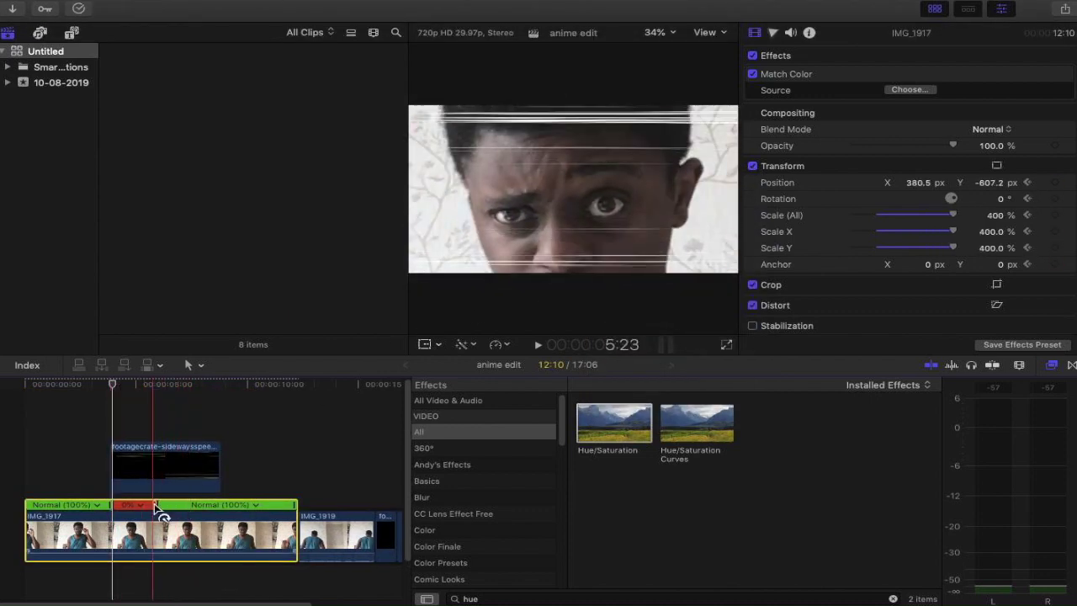
{"action": "left_click_drag", "start_coordinate": [156, 505], "coordinate": [223, 511]}
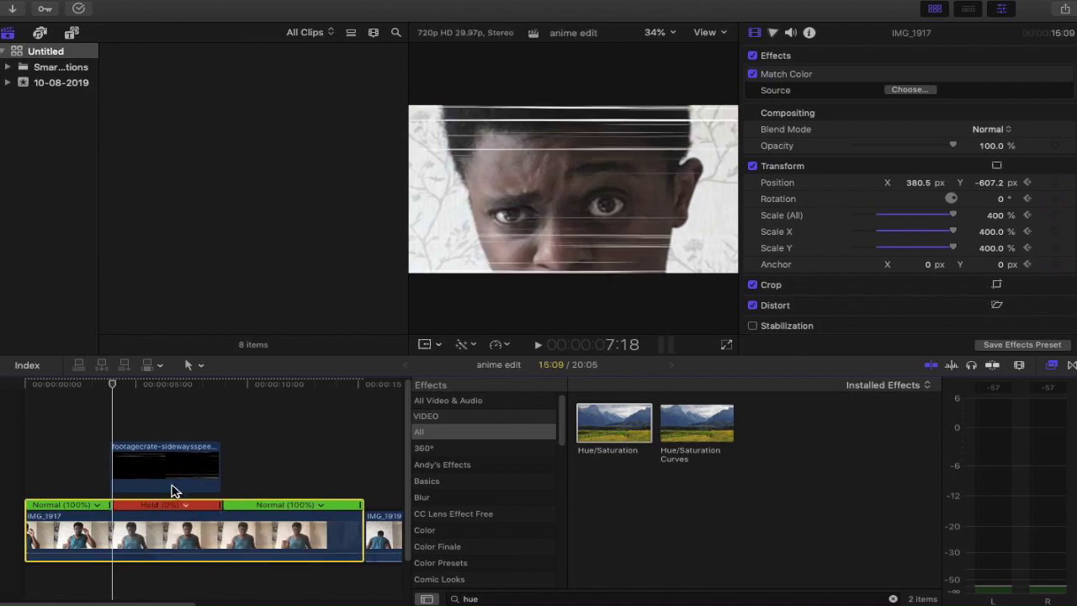
Play back the freeze hold and select the speedlines overlay clip
{"action": "left_click", "coordinate": [104, 406]}
{"action": "key", "text": "space"}
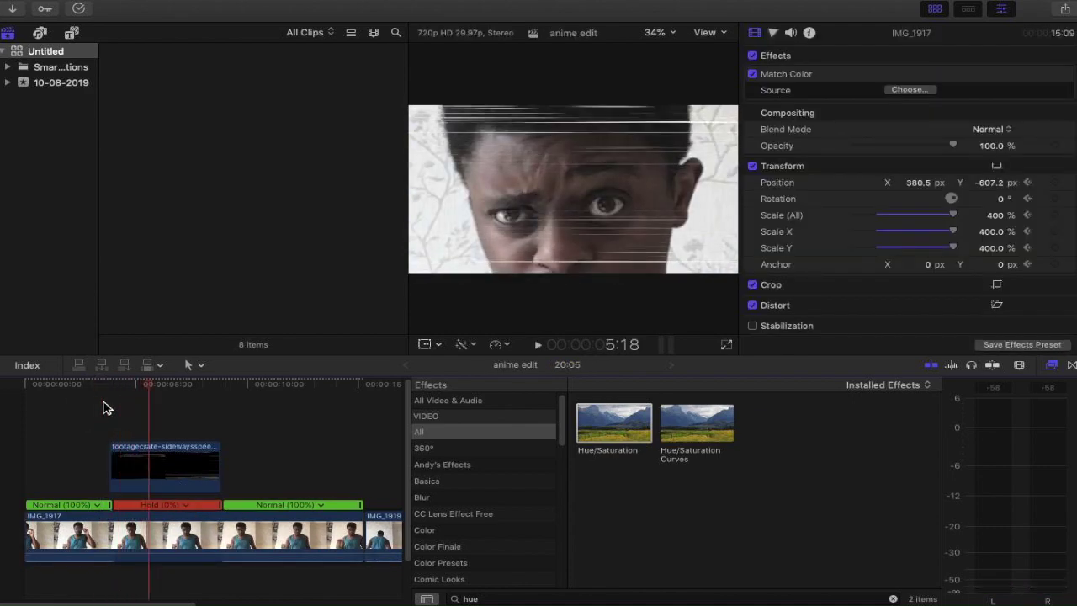
{"action": "left_click", "coordinate": [192, 477]}
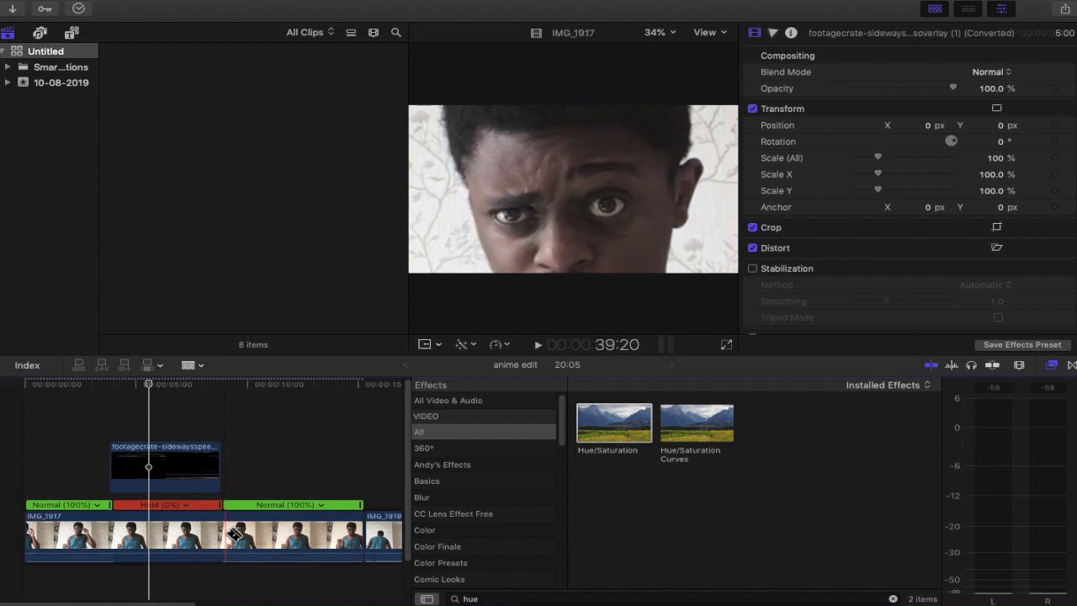
Blade IMG_1917 at the hold's end, disable Transform on the next piece, then blade it again later
{"action": "key", "text": "super+z"}
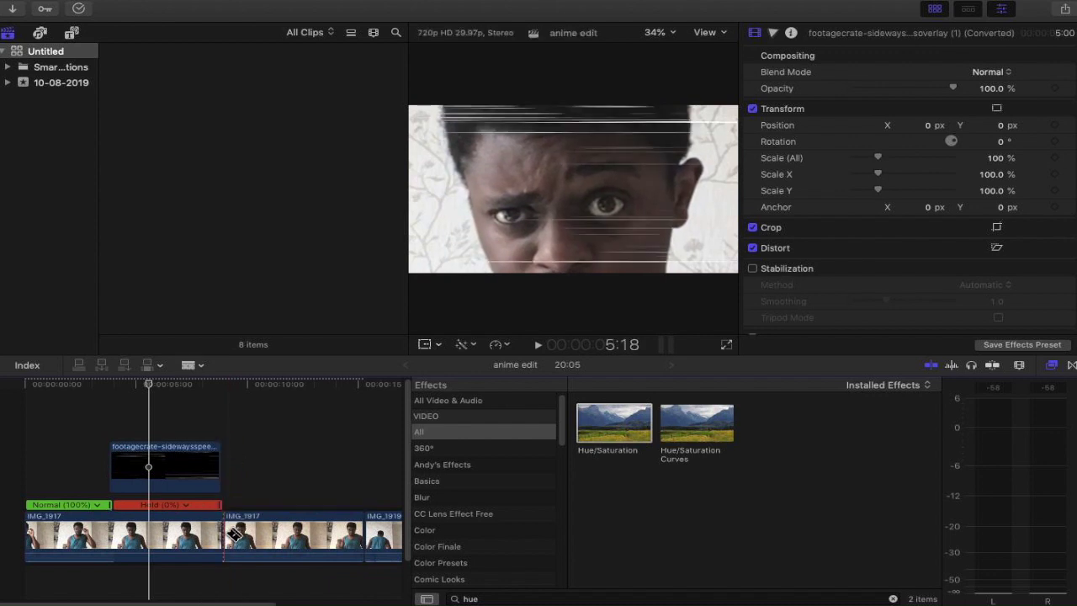
{"action": "left_click", "coordinate": [278, 537]}
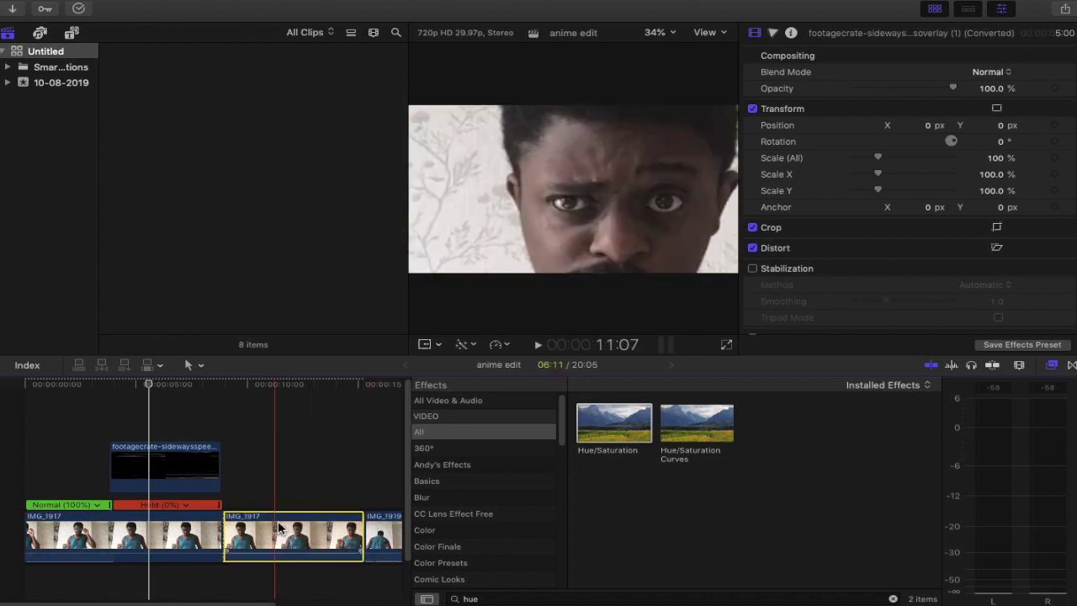
{"action": "left_click", "coordinate": [753, 167]}
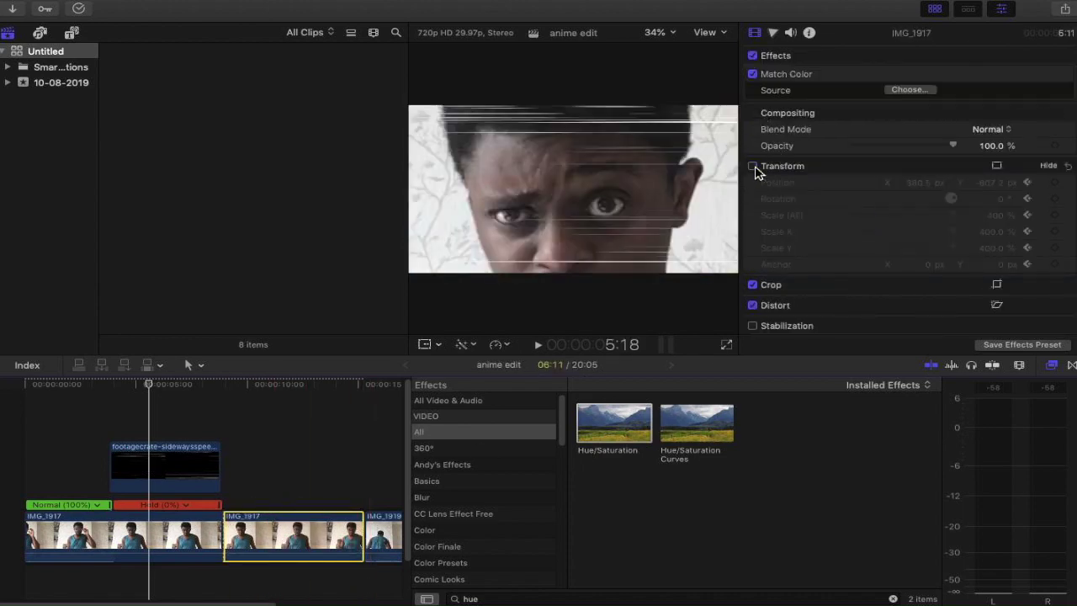
{"action": "left_click", "coordinate": [334, 525]}
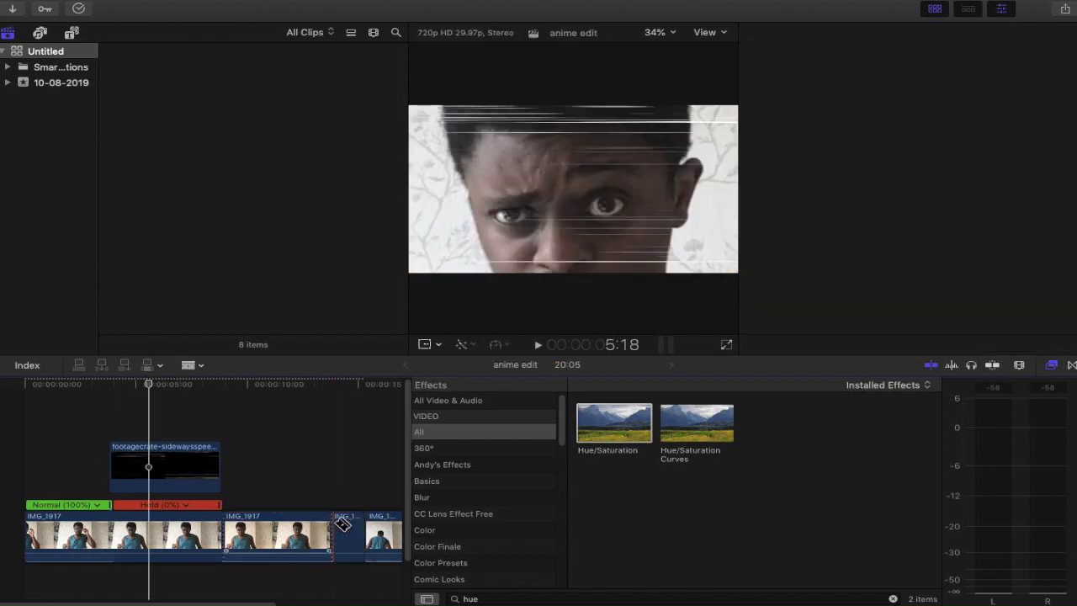
{"action": "key", "text": "a"}
{"action": "key", "text": "Delete"}
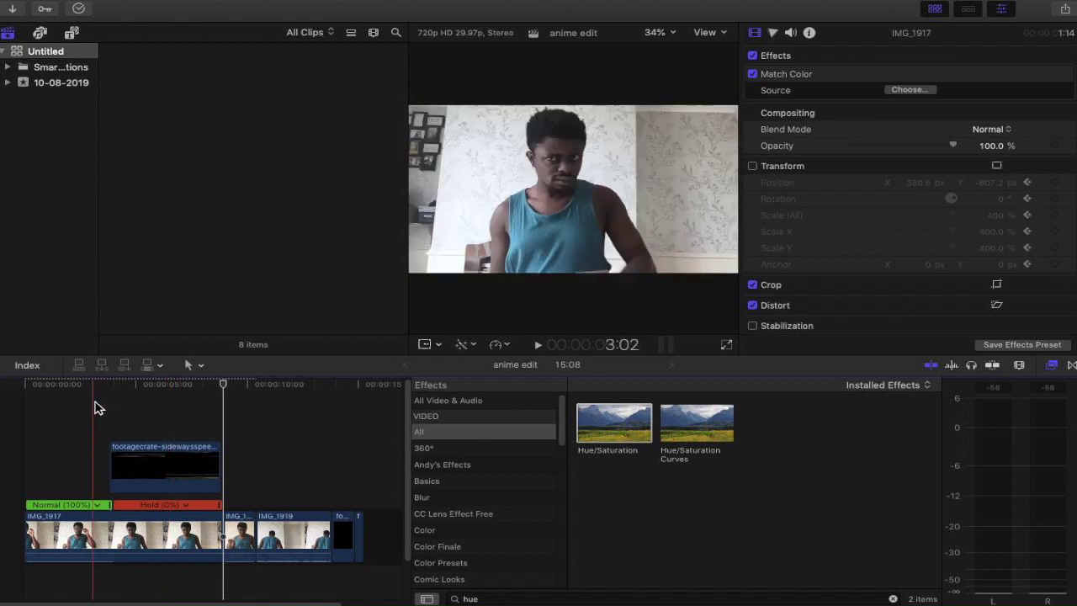
{"action": "left_click", "coordinate": [25, 410]}
{"action": "key", "text": "space"}
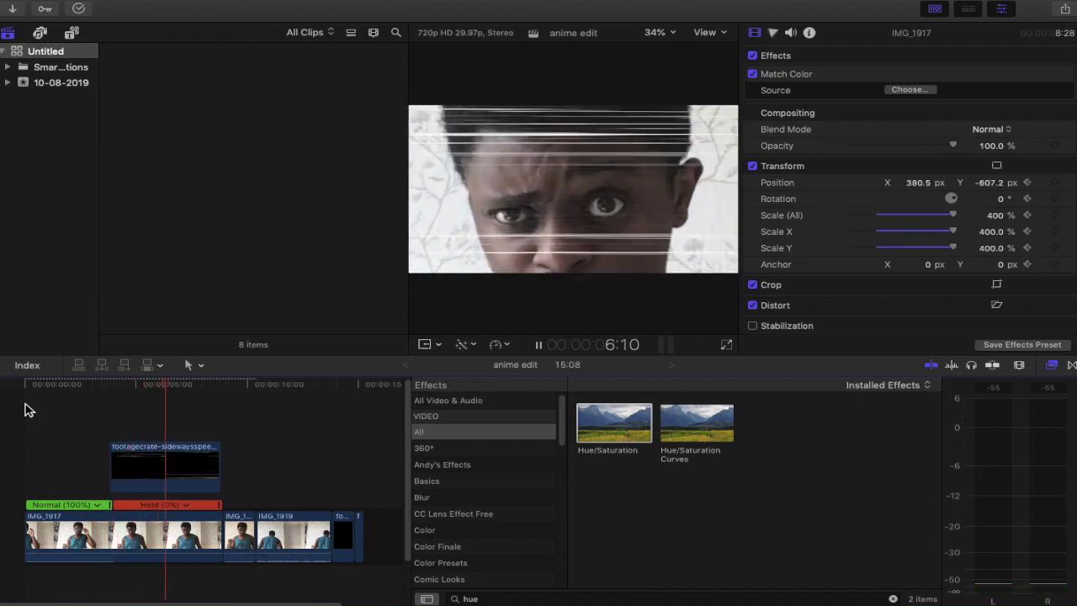
{"action": "key", "text": "space"}
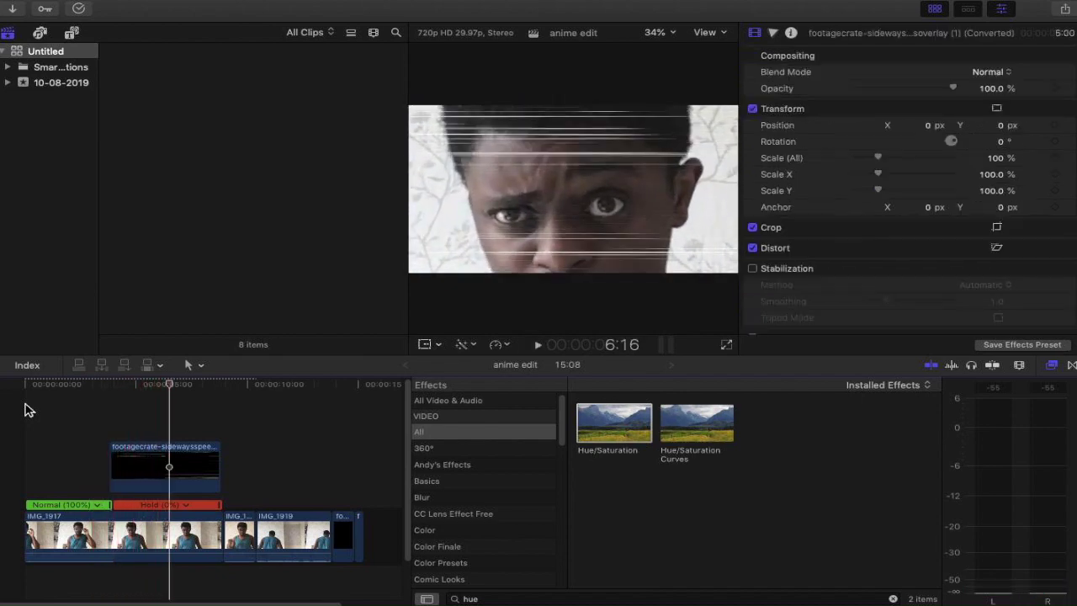
Shorten IMG_1917's red Hold section, trim the speedlines overlay to match, and preview
{"action": "left_click", "coordinate": [206, 511]}
{"action": "left_click_drag", "start_coordinate": [206, 511], "coordinate": [168, 510]}
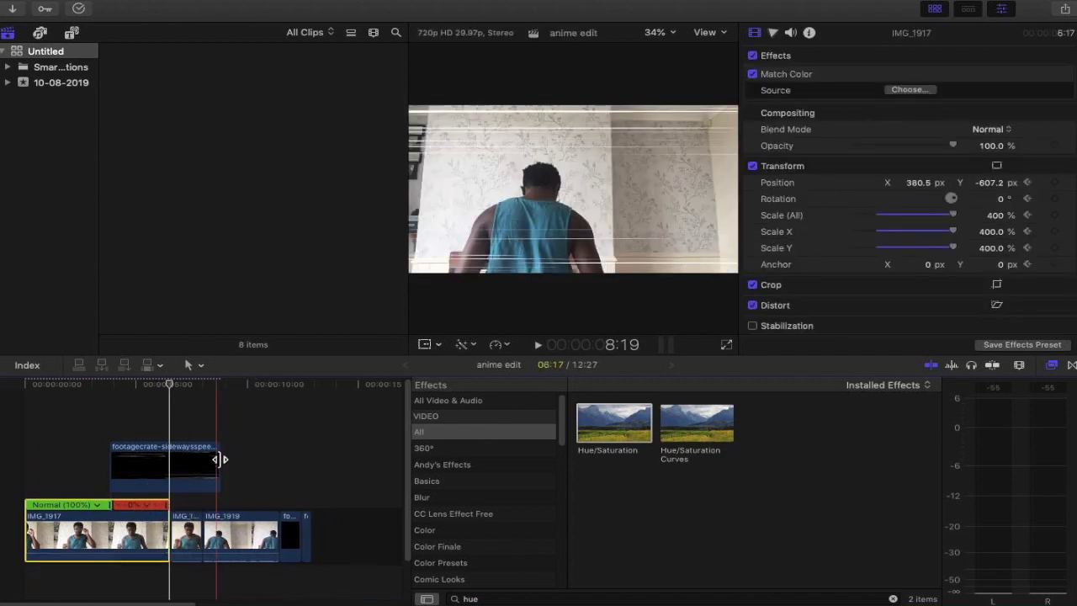
{"action": "left_click_drag", "start_coordinate": [217, 458], "coordinate": [168, 462]}
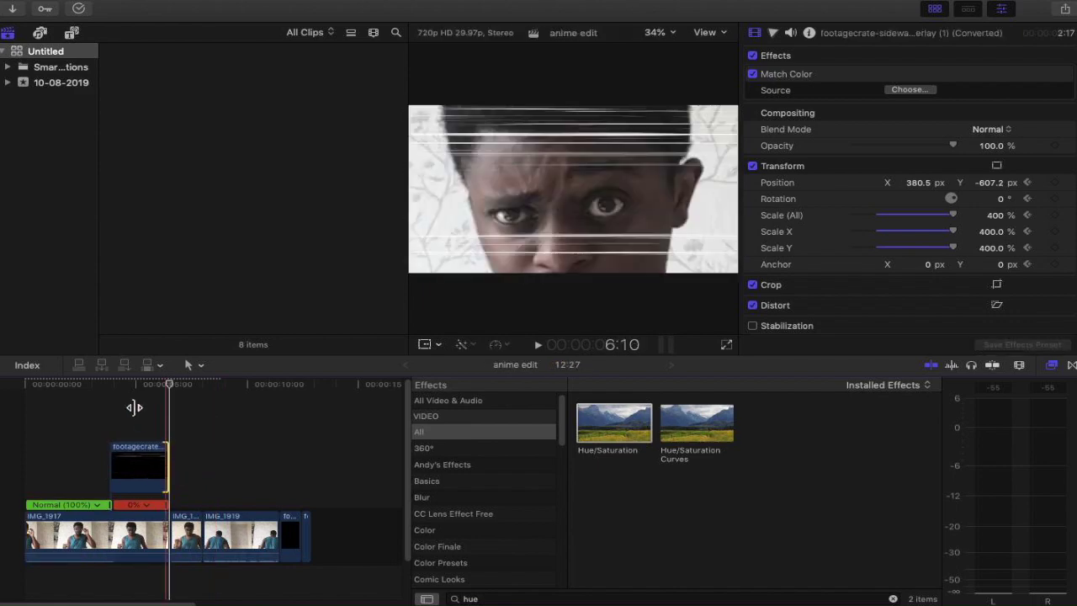
{"action": "left_click", "coordinate": [113, 400]}
{"action": "key", "text": "space"}
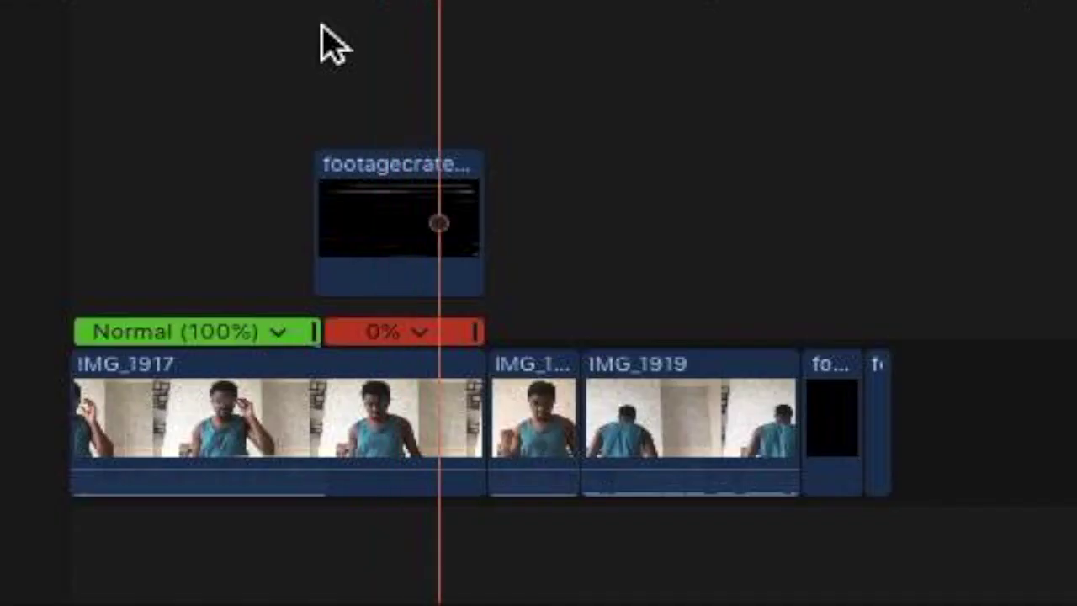
{"action": "key", "text": "space"}
Shorten both the speedlines overlay and the 0% hold further, then replay the section
{"action": "left_click", "coordinate": [477, 198]}
{"action": "left_click_drag", "start_coordinate": [477, 198], "coordinate": [403, 211]}
{"action": "left_click", "coordinate": [473, 335]}
{"action": "left_click_drag", "start_coordinate": [471, 331], "coordinate": [401, 338]}
{"action": "left_click", "coordinate": [305, 96]}
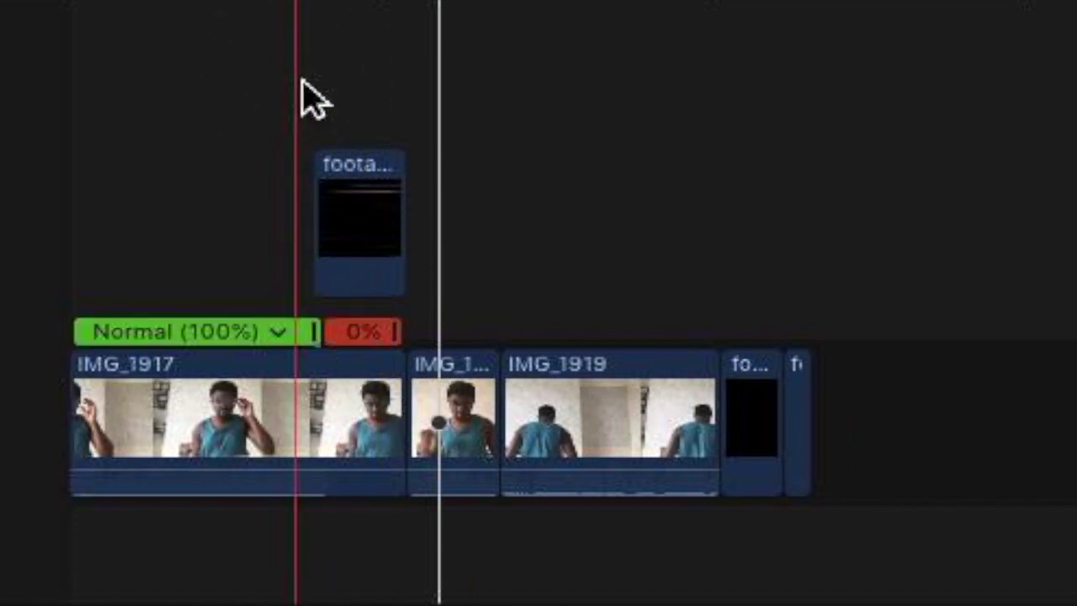
{"action": "key", "text": "space"}
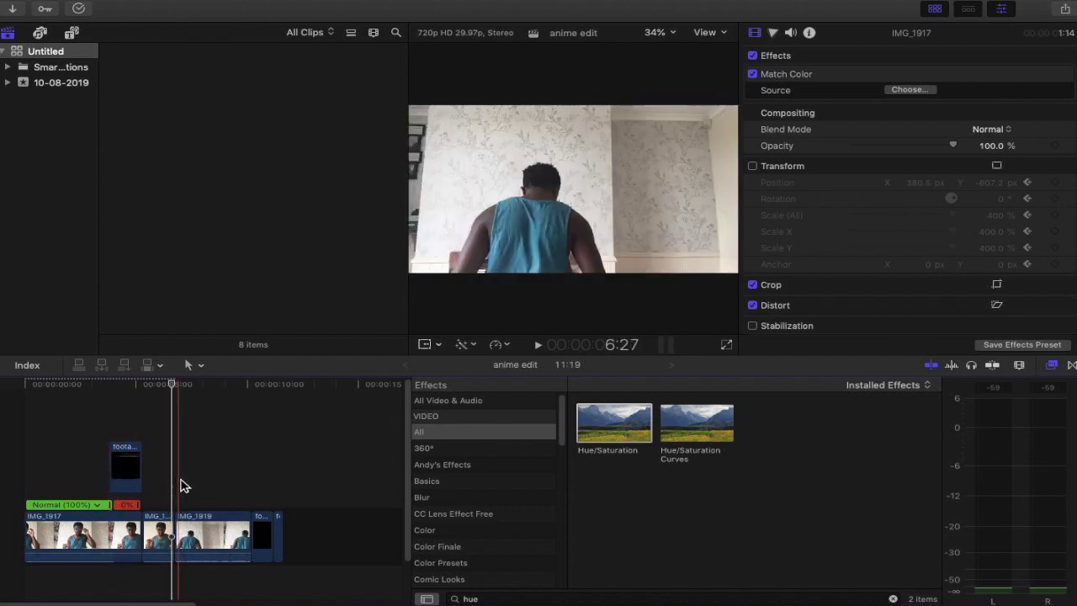
Add a Custom generator clip before IMG_1919 and trim it short
{"action": "left_click", "coordinate": [72, 35]}
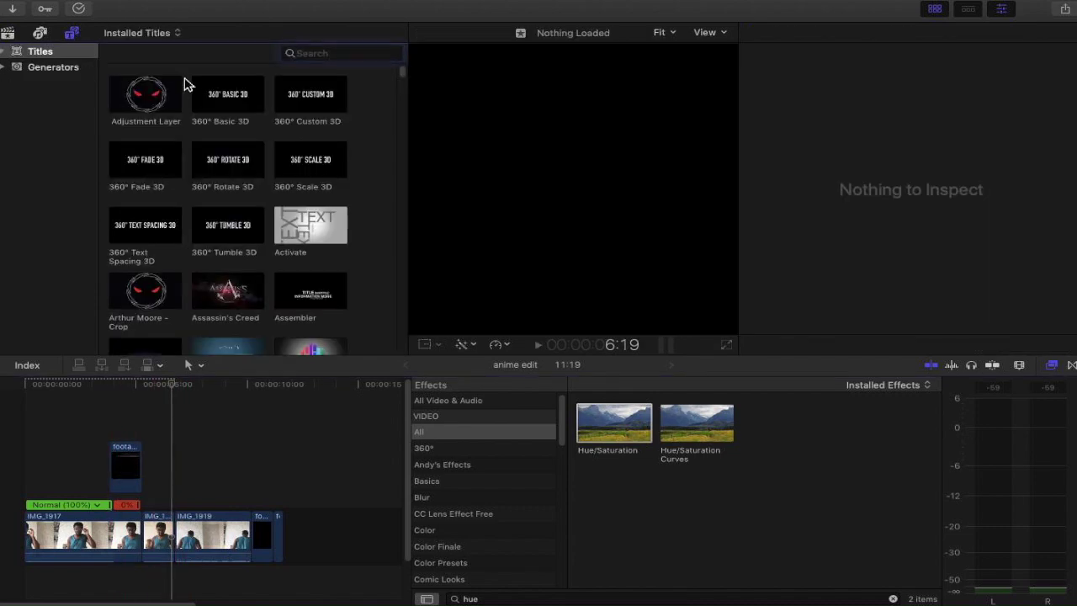
{"action": "left_click", "coordinate": [55, 68]}
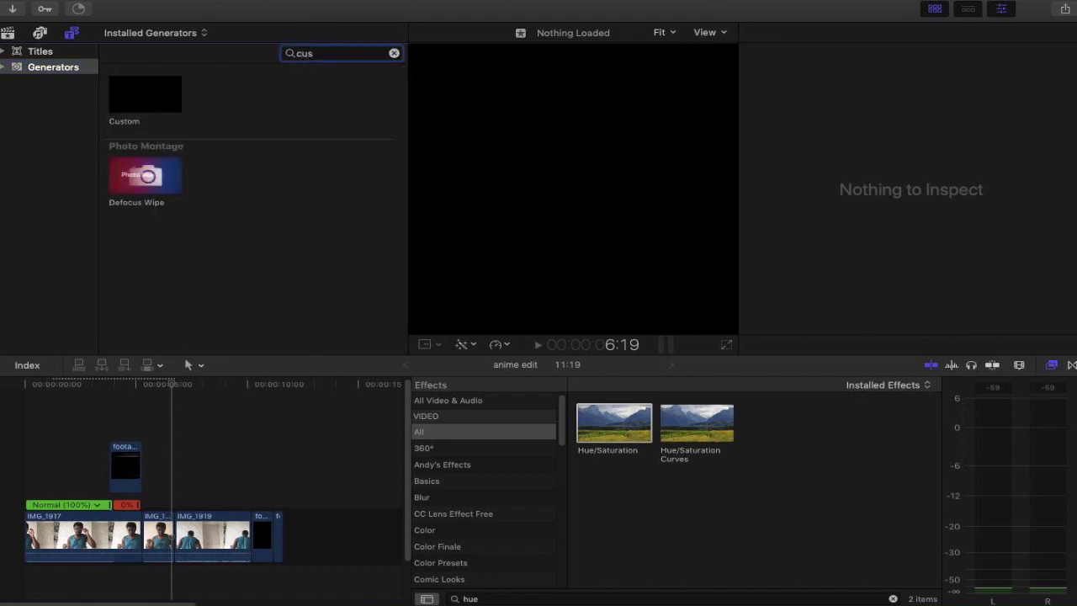
{"action": "left_click_drag", "start_coordinate": [144, 98], "coordinate": [182, 528]}
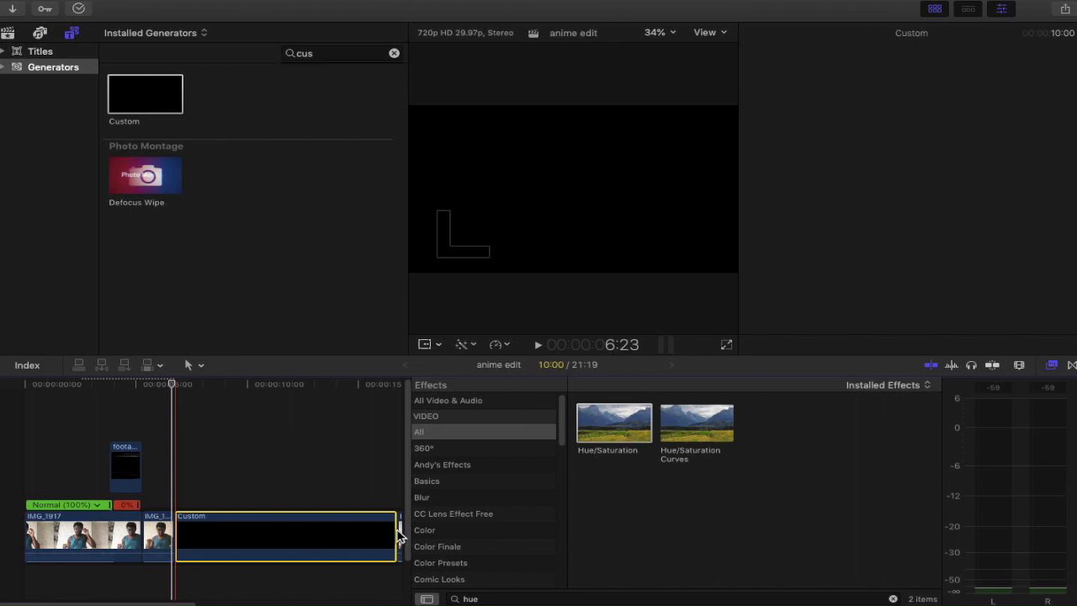
{"action": "key", "text": "super+4"}
{"action": "left_click_drag", "start_coordinate": [401, 535], "coordinate": [202, 535]}
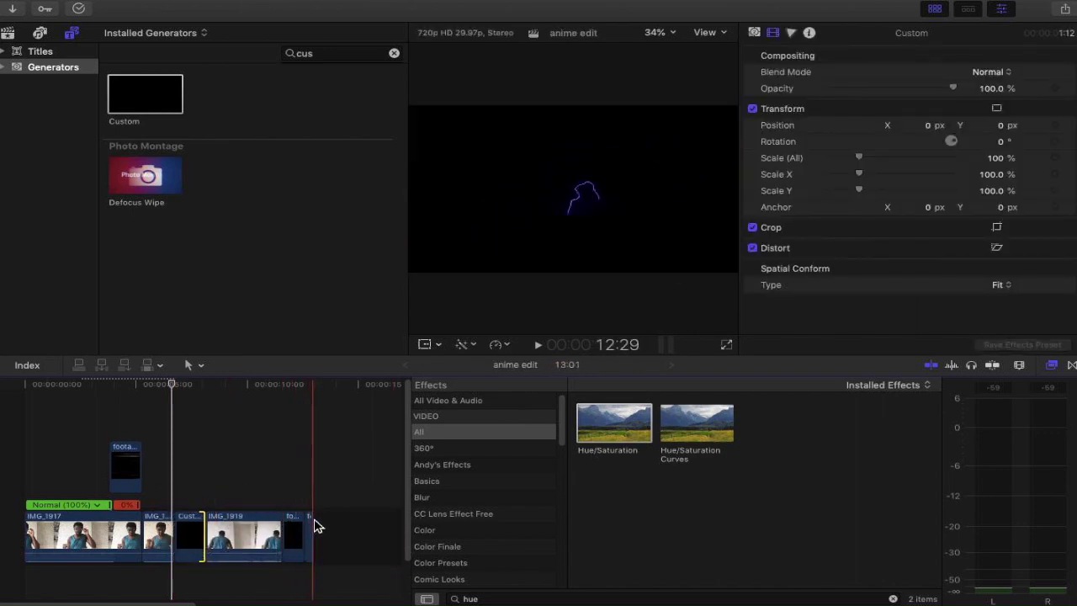
Place the animestrike clip above the Custom clip and play back the strike section
{"action": "left_click_drag", "start_coordinate": [296, 530], "coordinate": [195, 474]}
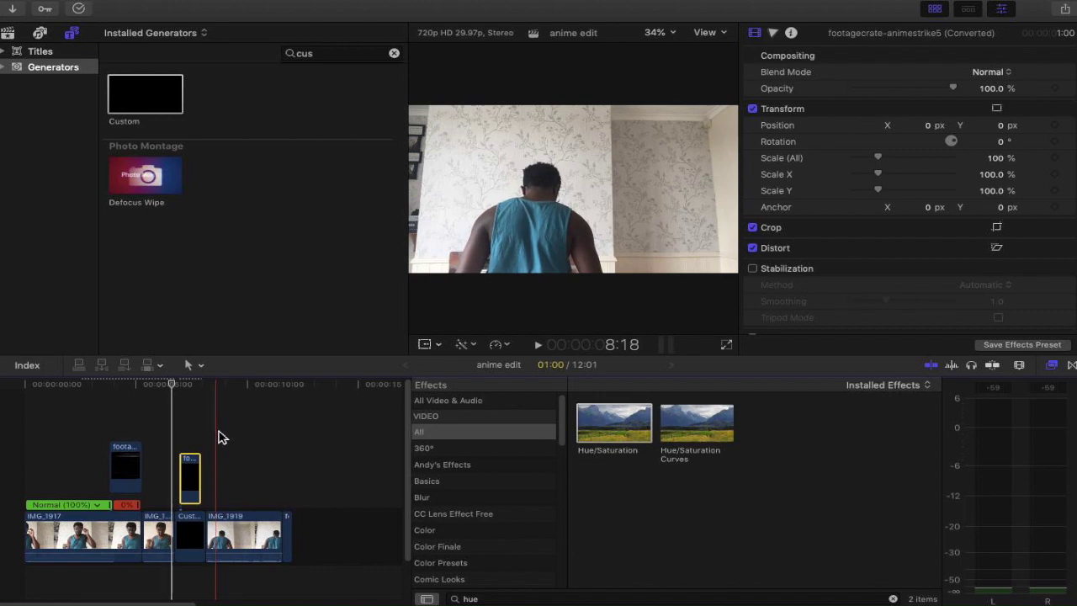
{"action": "left_click", "coordinate": [170, 404]}
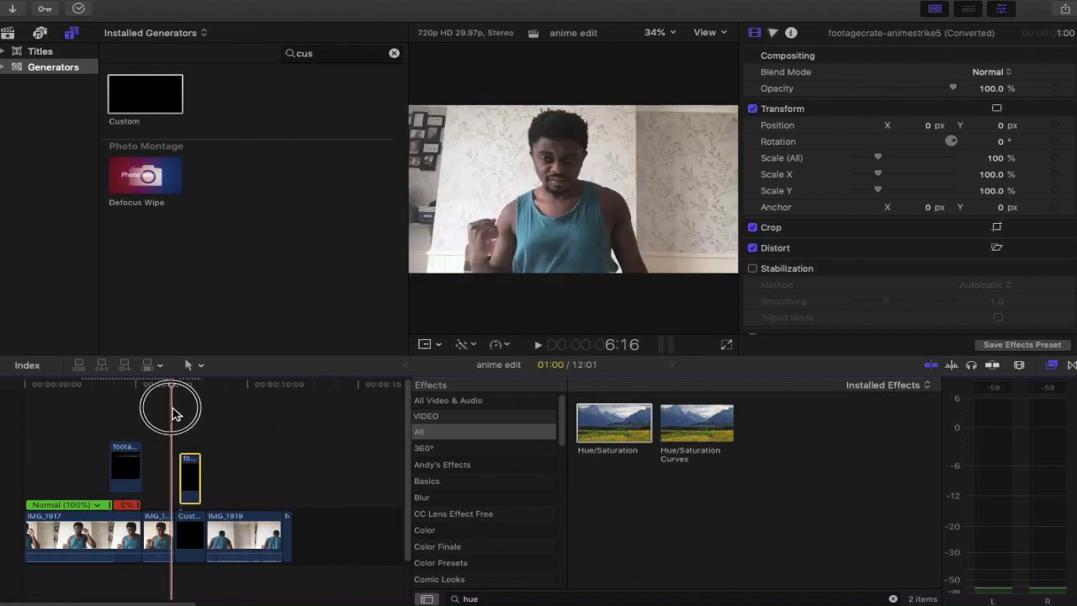
{"action": "key", "text": "space"}
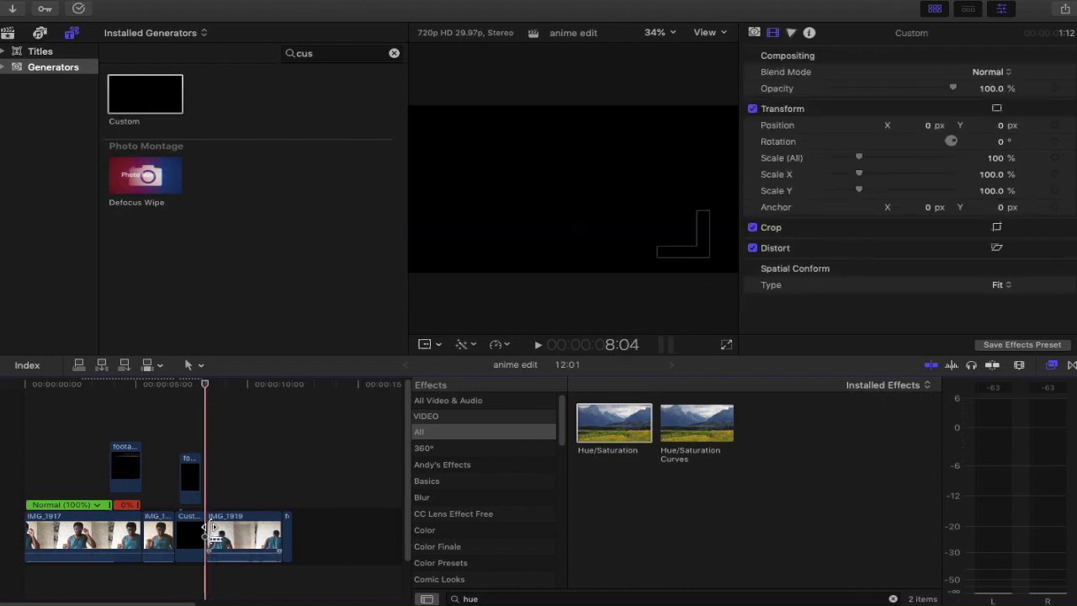
Tighten the Custom clip's edit against IMG_1917 and extend the speedlines overlay a frame
{"action": "left_click_drag", "start_coordinate": [203, 530], "coordinate": [200, 527]}
{"action": "key", "text": "super+equal"}
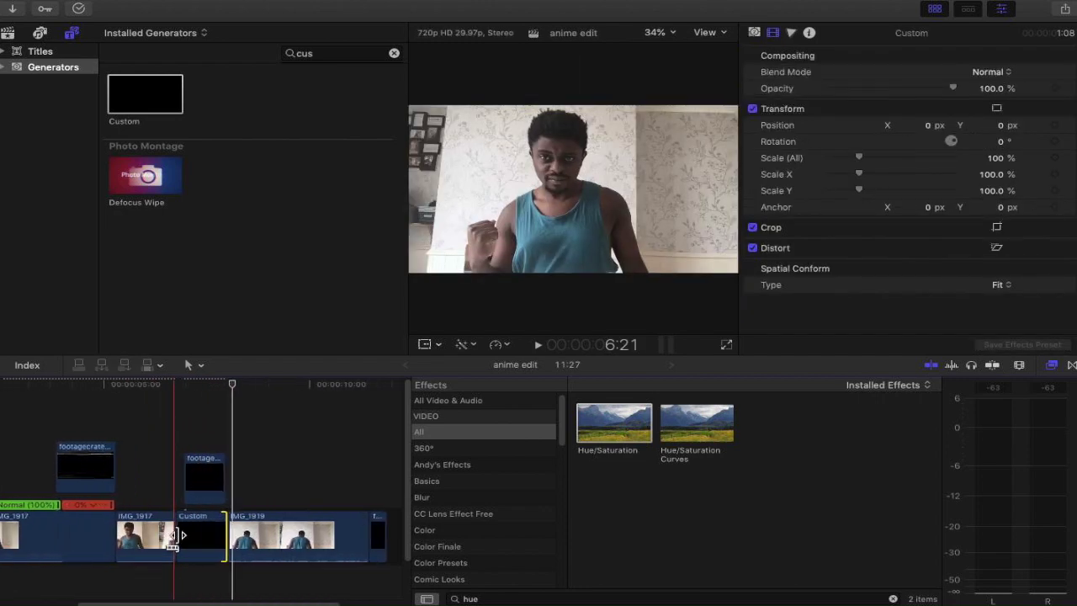
{"action": "key", "text": "super+equal"}
{"action": "key", "text": "super+equal"}
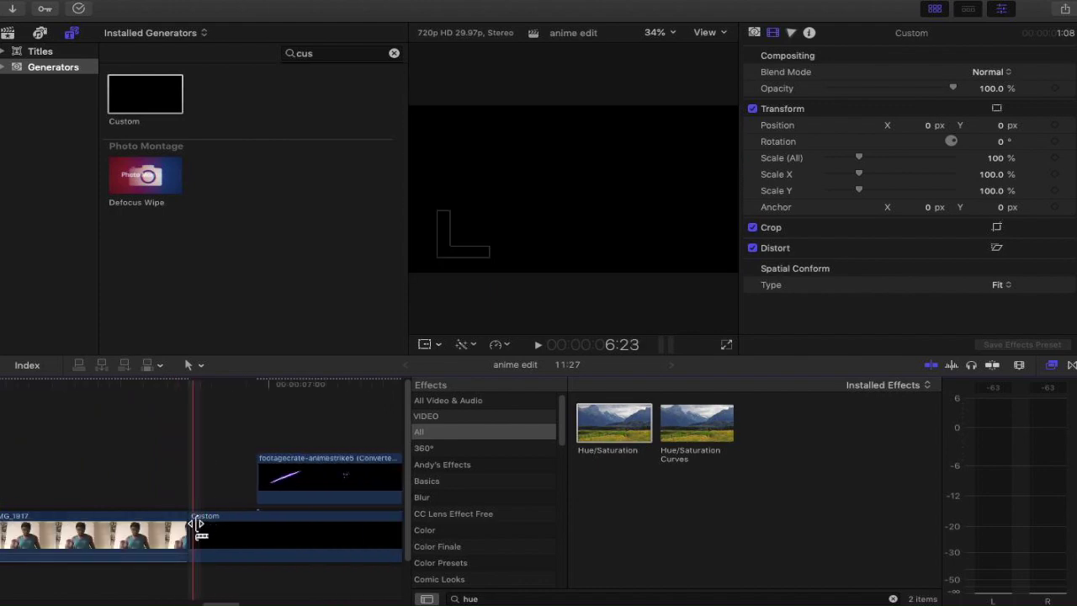
{"action": "left_click_drag", "start_coordinate": [196, 524], "coordinate": [266, 526]}
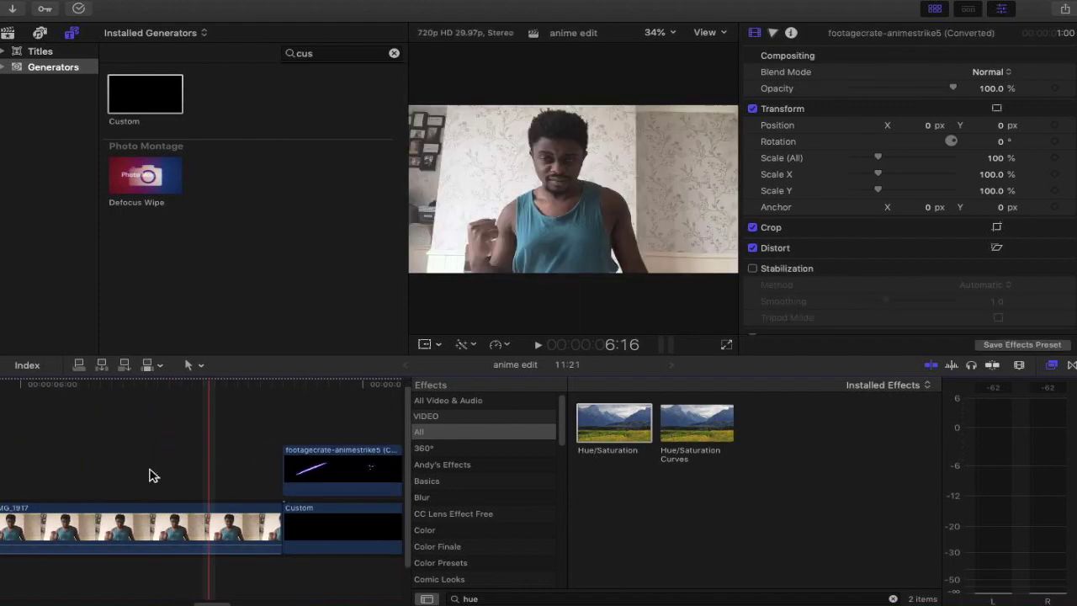
{"action": "scroll", "coordinate": [149, 475], "scroll_direction": "left", "scroll_amount": 5}
{"action": "left_click_drag", "start_coordinate": [257, 457], "coordinate": [282, 438]}
{"action": "left_click", "coordinate": [255, 454]}
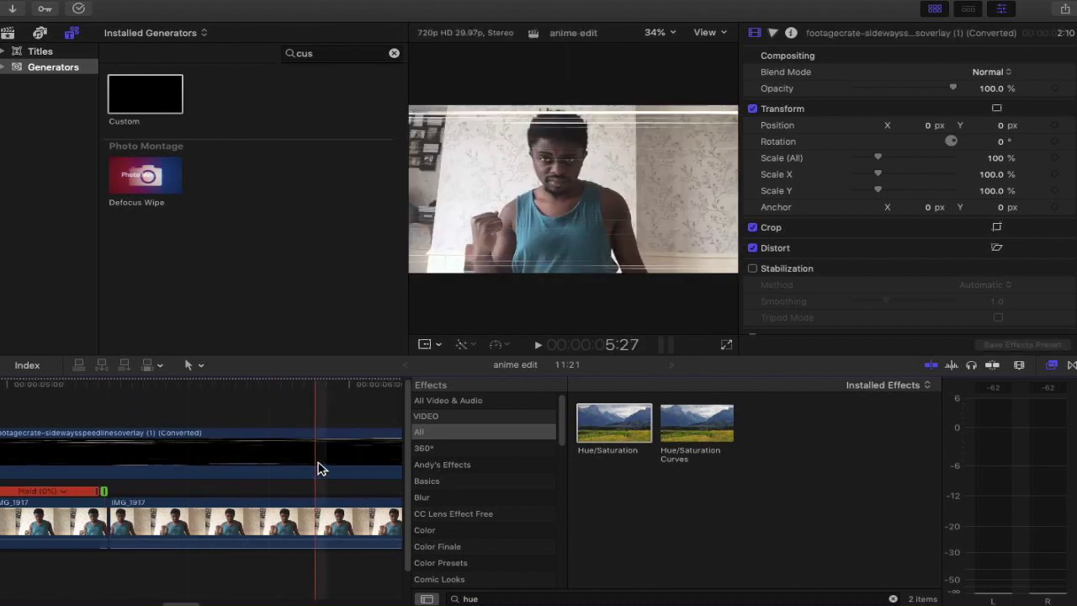
{"action": "scroll", "coordinate": [281, 462], "scroll_direction": "right", "scroll_amount": 5}
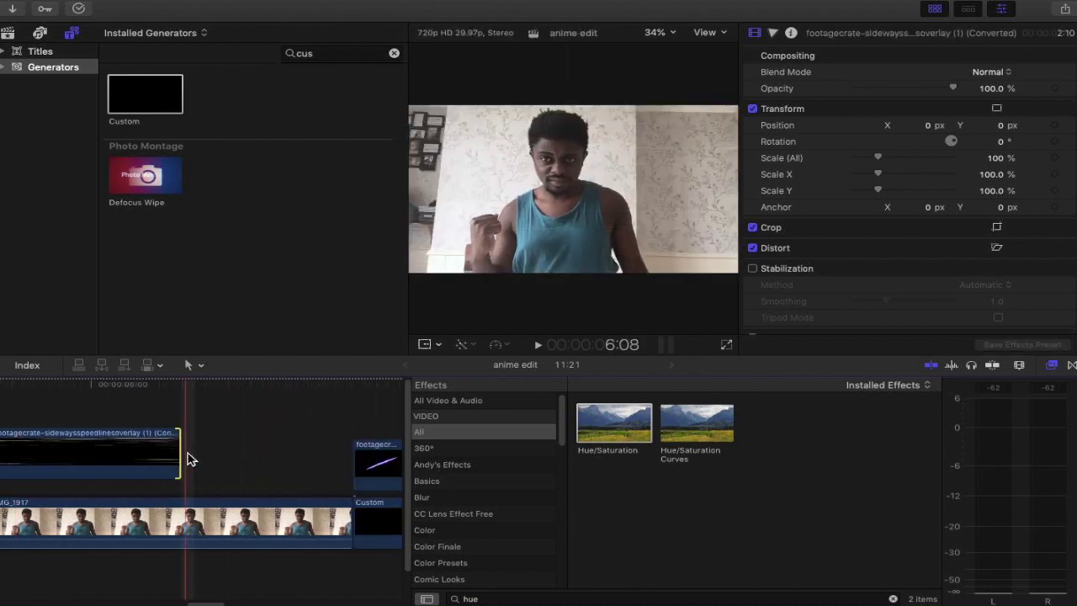
{"action": "scroll", "coordinate": [180, 449], "scroll_direction": "right", "scroll_amount": 8}
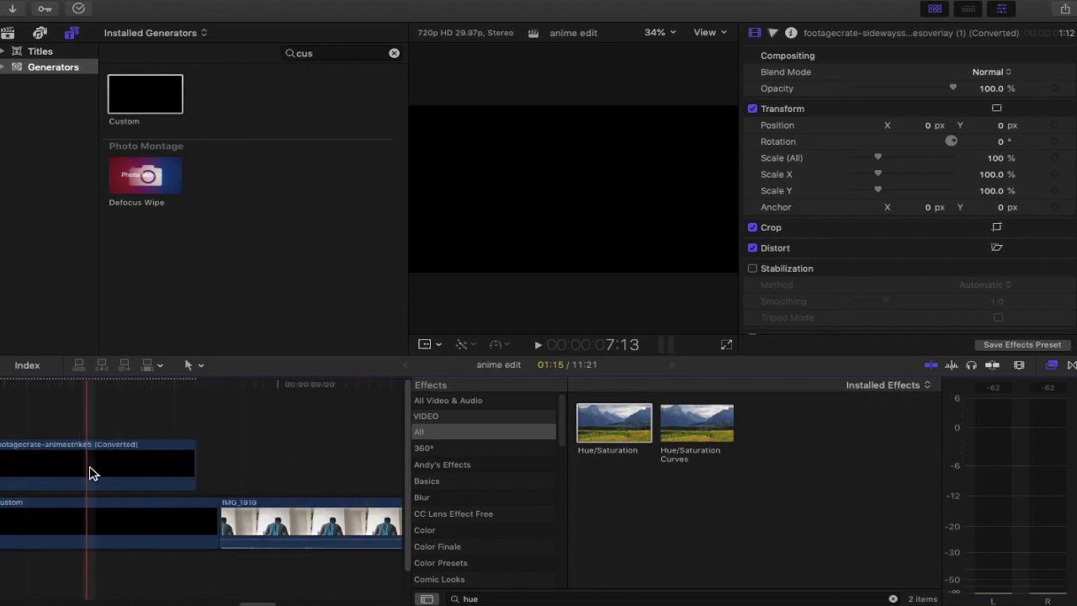
Blade the strike and Custom clips at the playhead and delete the leftover piece
{"action": "key", "text": "b"}
{"action": "left_click", "coordinate": [89, 465]}
{"action": "left_click", "coordinate": [89, 513]}
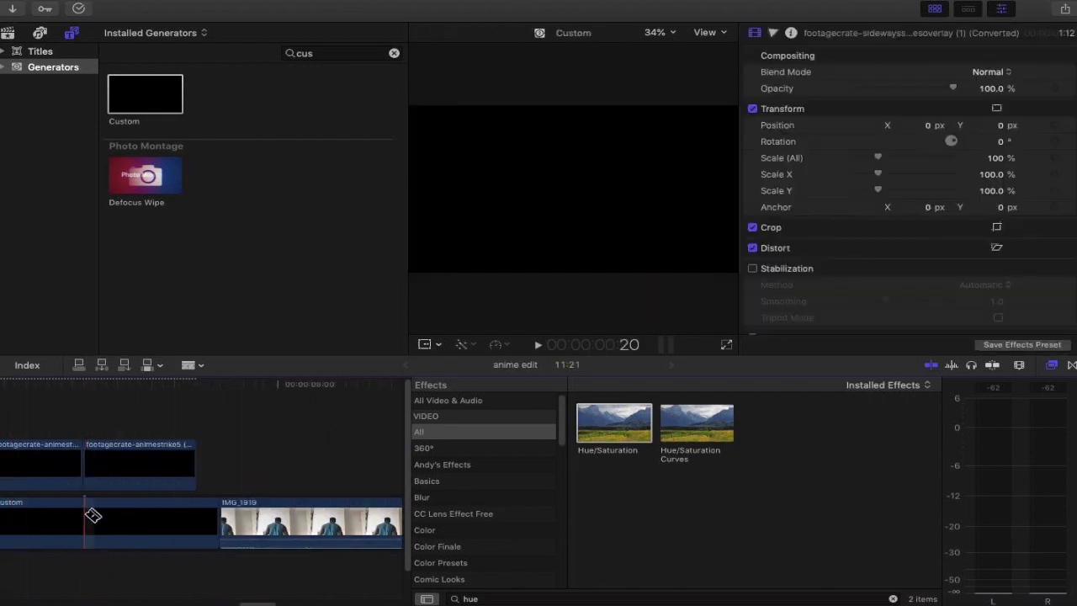
{"action": "key", "text": "a"}
{"action": "left_click", "coordinate": [149, 512]}
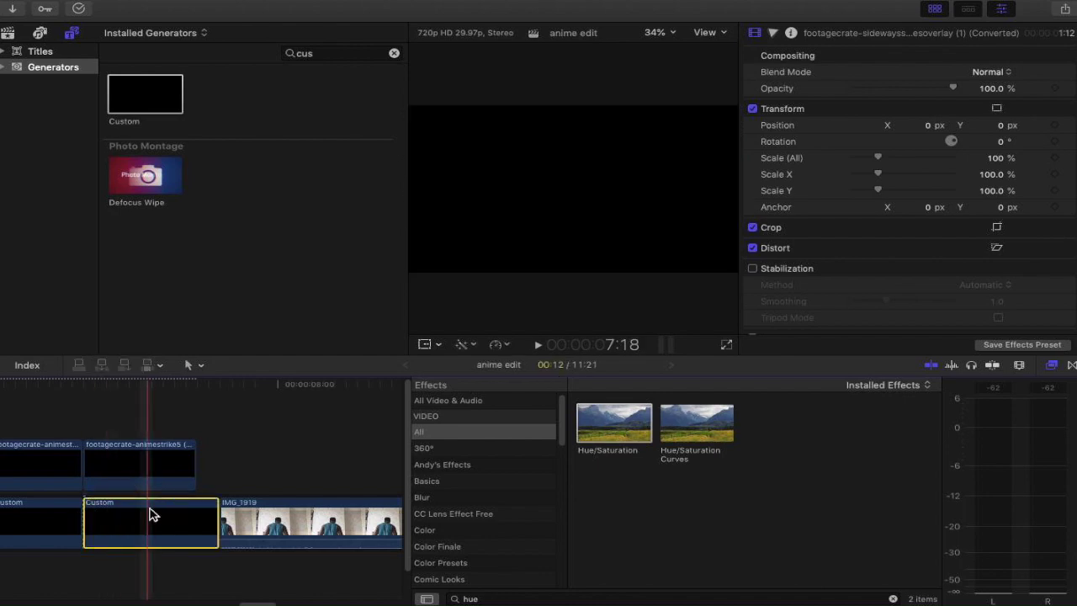
{"action": "key", "text": "BackSpace"}
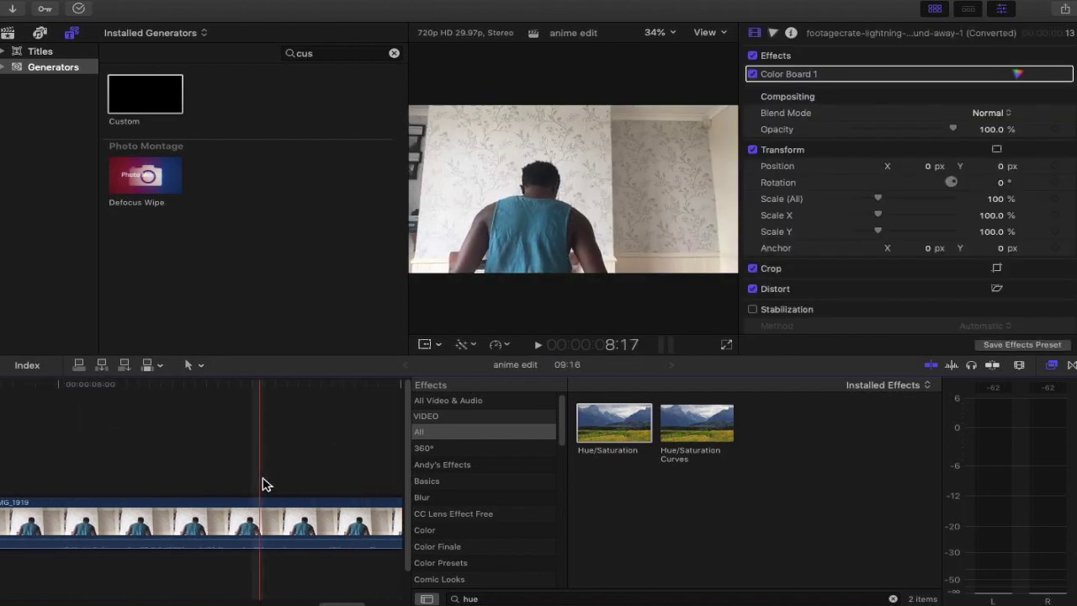
{"action": "left_click", "coordinate": [1052, 367]}
Connect the lightning arc clip above IMG_1917 after the hold and enable its viewer Transform controls
{"action": "left_click_drag", "start_coordinate": [589, 512], "coordinate": [127, 429]}
{"action": "scroll", "coordinate": [152, 548], "scroll_direction": "left", "scroll_amount": 10}
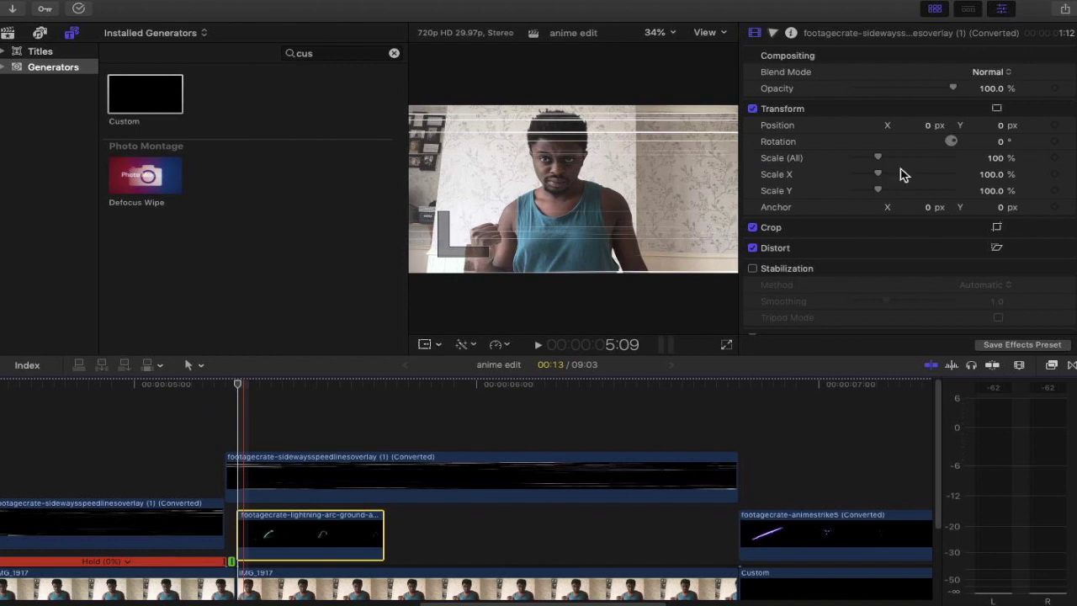
{"action": "left_click", "coordinate": [998, 150]}
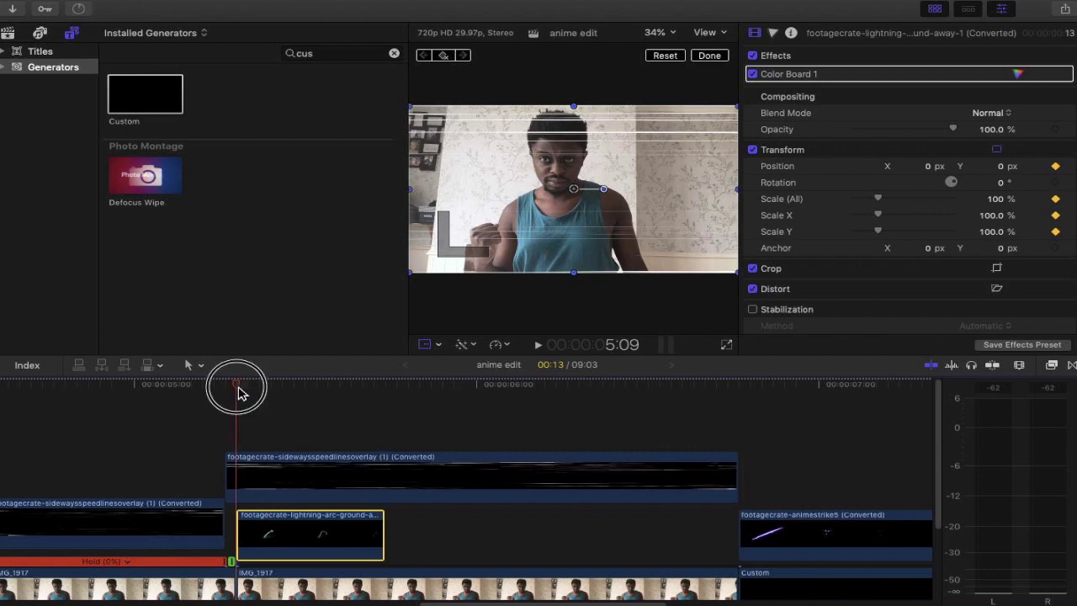
{"action": "left_click_drag", "start_coordinate": [238, 392], "coordinate": [257, 395]}
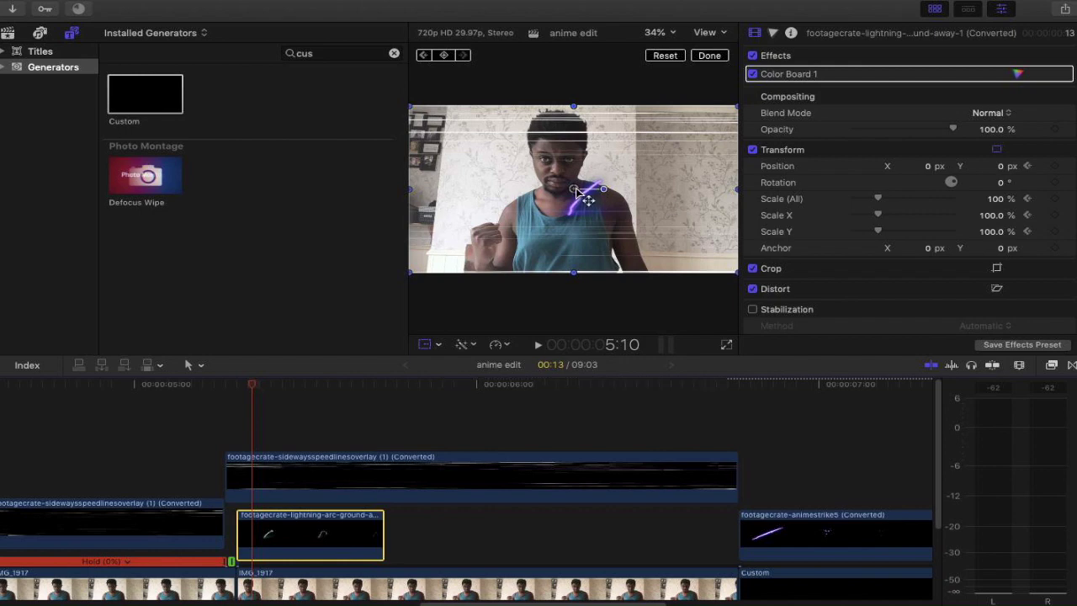
Move the lightning arc down-left onto the fist, then scale it to about 53% a few frames later
{"action": "left_click_drag", "start_coordinate": [576, 191], "coordinate": [477, 227]}
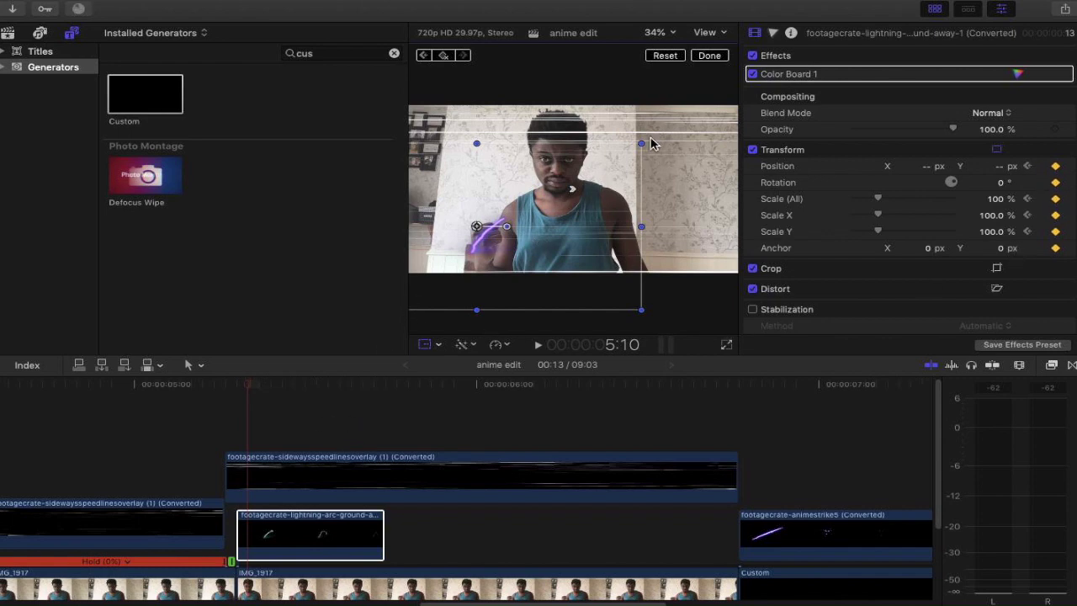
{"action": "left_click_drag", "start_coordinate": [253, 391], "coordinate": [288, 396]}
{"action": "left_click_drag", "start_coordinate": [644, 143], "coordinate": [569, 186]}
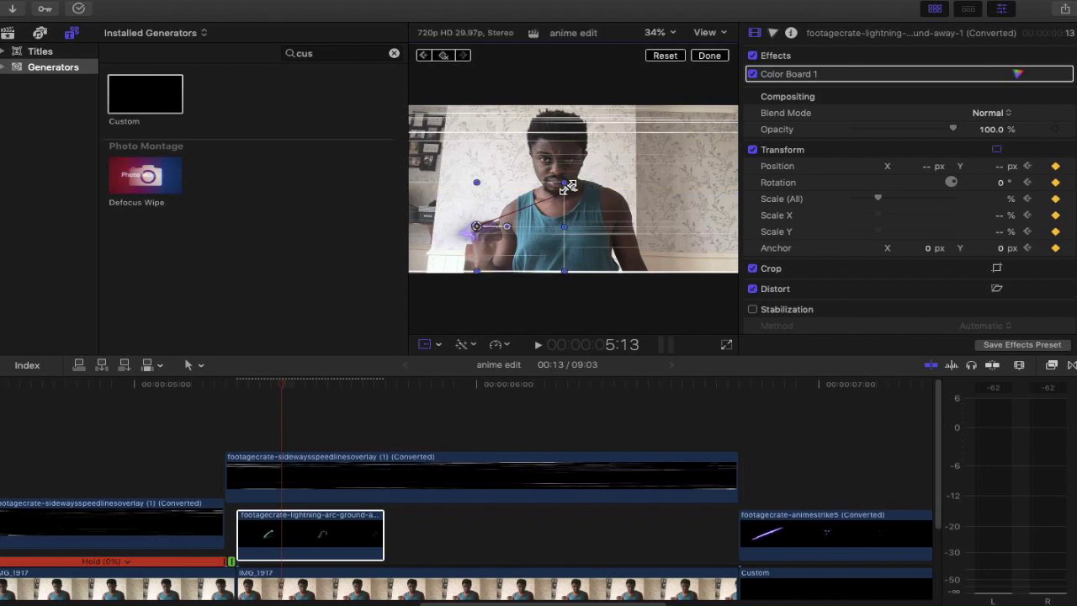
Rotate the lightning arc about -27°, nudge it up-left, and right-click the clip
{"action": "left_click_drag", "start_coordinate": [508, 228], "coordinate": [484, 229]}
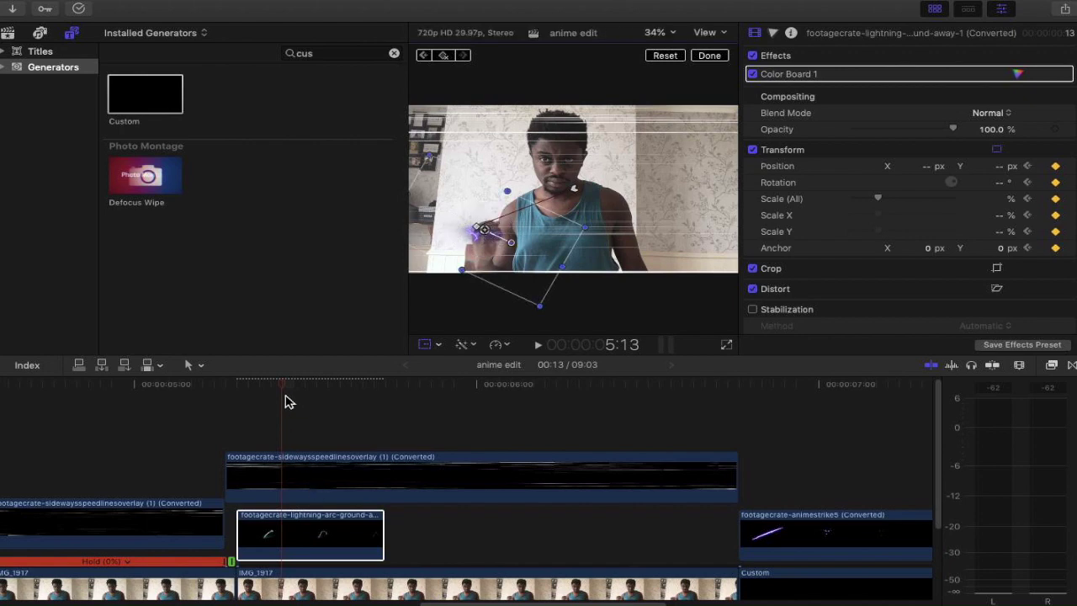
{"action": "left_click_drag", "start_coordinate": [283, 388], "coordinate": [317, 397]}
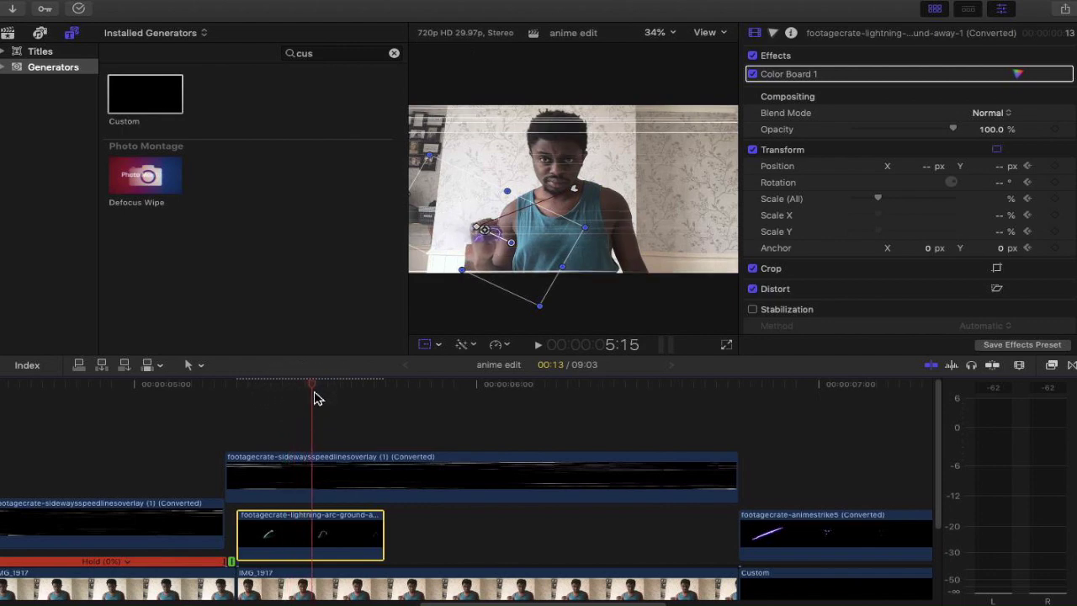
{"action": "mouse_move", "coordinate": [488, 235]}
{"action": "left_mouse_down"}
{"action": "mouse_move", "coordinate": [476, 233]}
{"action": "mouse_move", "coordinate": [480, 224]}
{"action": "mouse_move", "coordinate": [509, 240]}
{"action": "mouse_move", "coordinate": [481, 226]}
{"action": "left_mouse_up"}
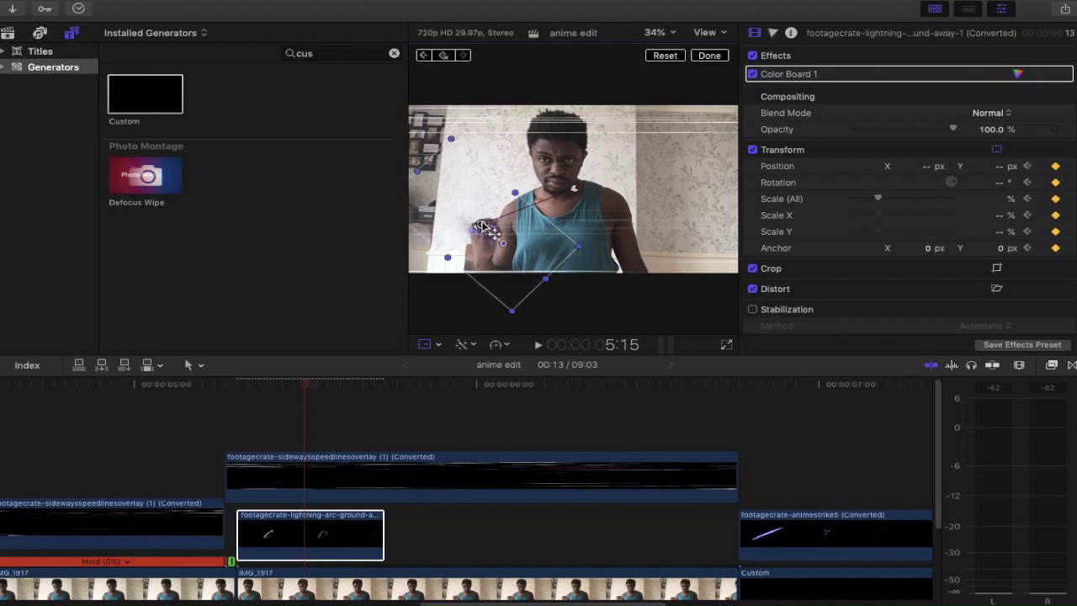
{"action": "left_click", "coordinate": [277, 533]}
{"action": "right_click", "coordinate": [274, 533]}
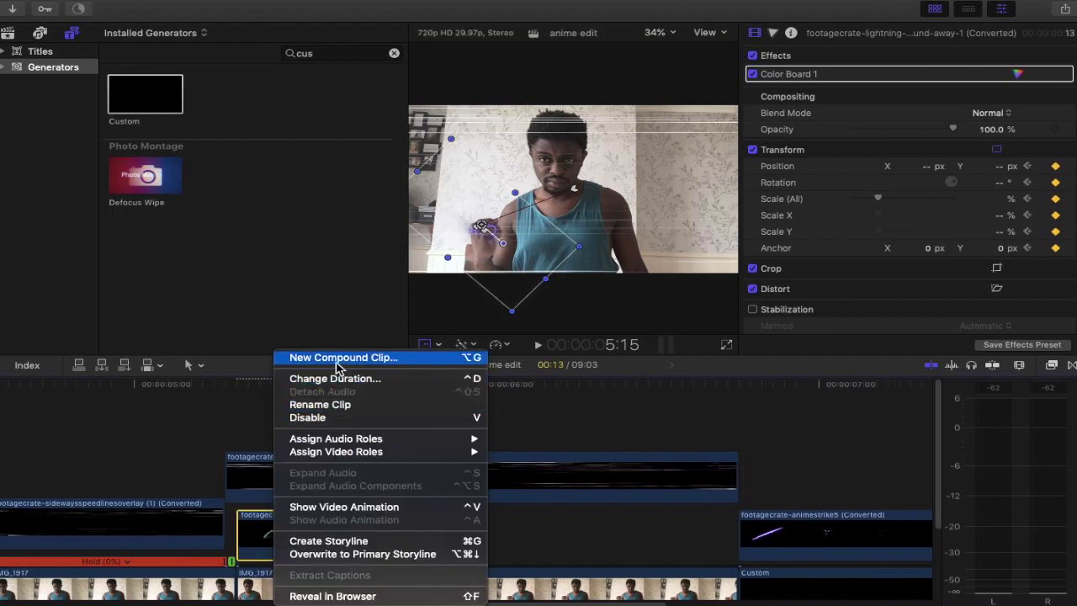
Reveal the lightning clip's Transform animation keyframes and play the animation twice from its start
{"action": "left_click", "coordinate": [362, 508]}
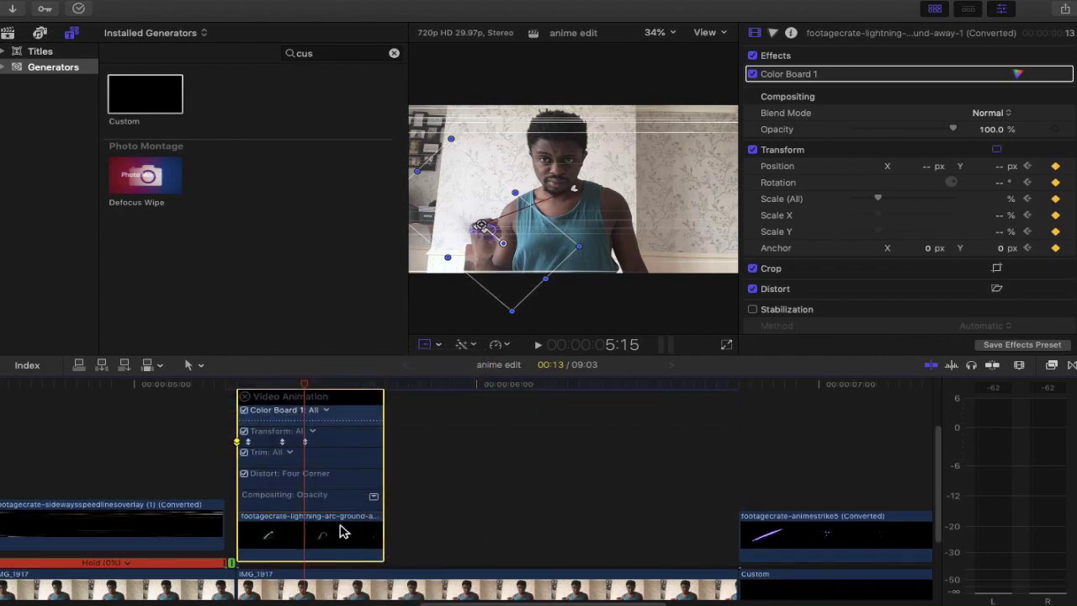
{"action": "left_click", "coordinate": [241, 443]}
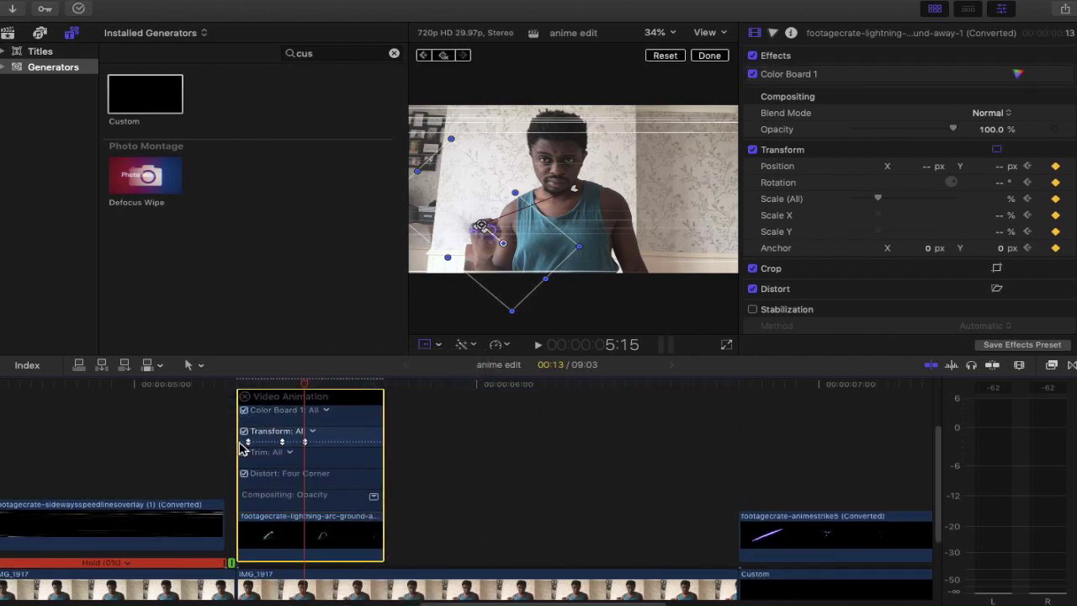
{"action": "left_click", "coordinate": [238, 387]}
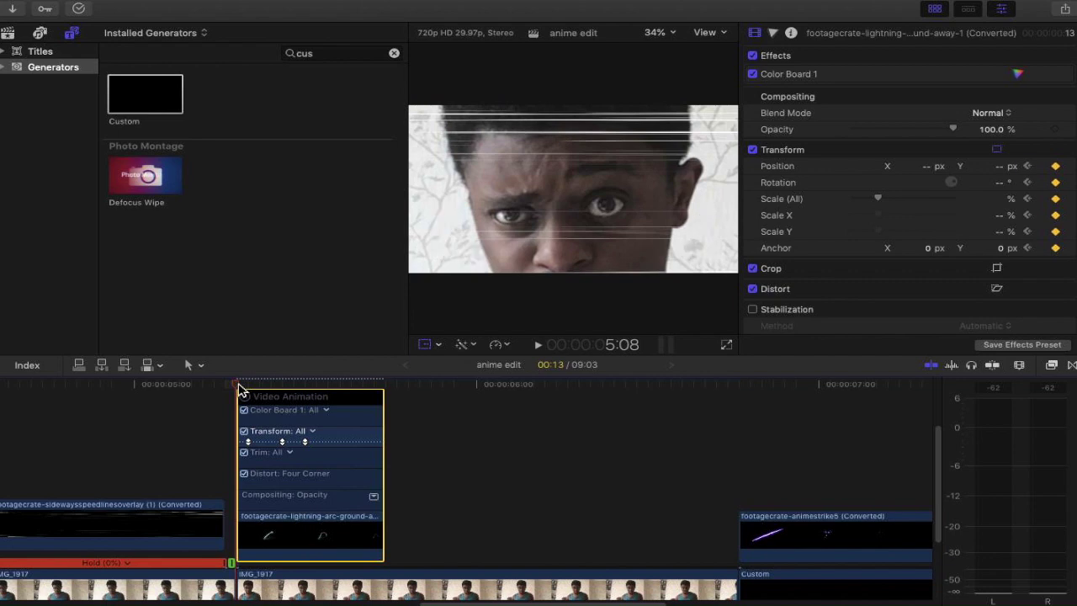
{"action": "key", "text": "space"}
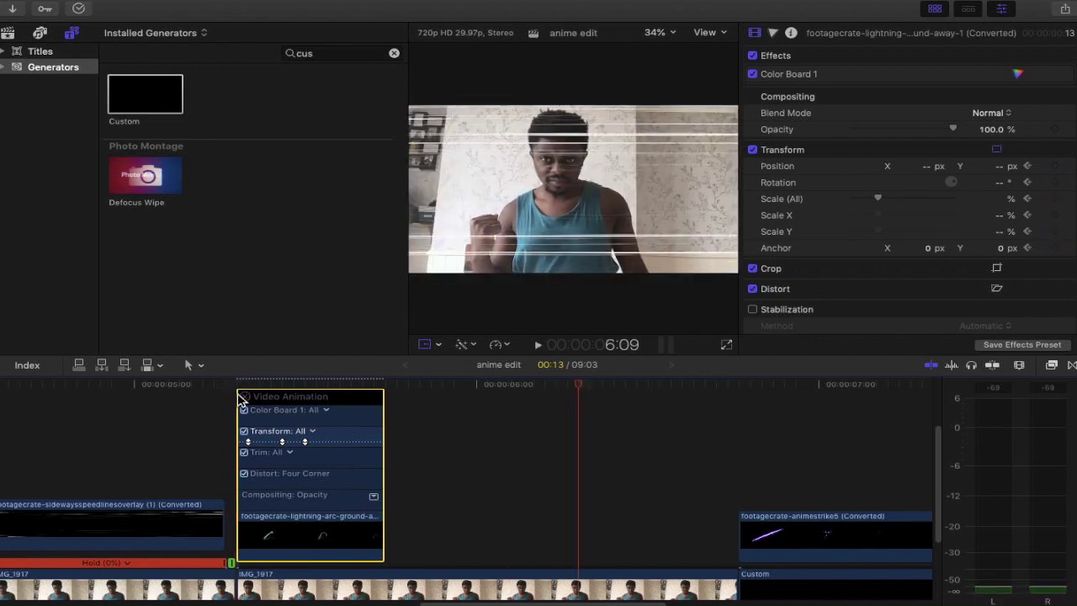
{"action": "left_click", "coordinate": [238, 387]}
{"action": "key", "text": "space"}
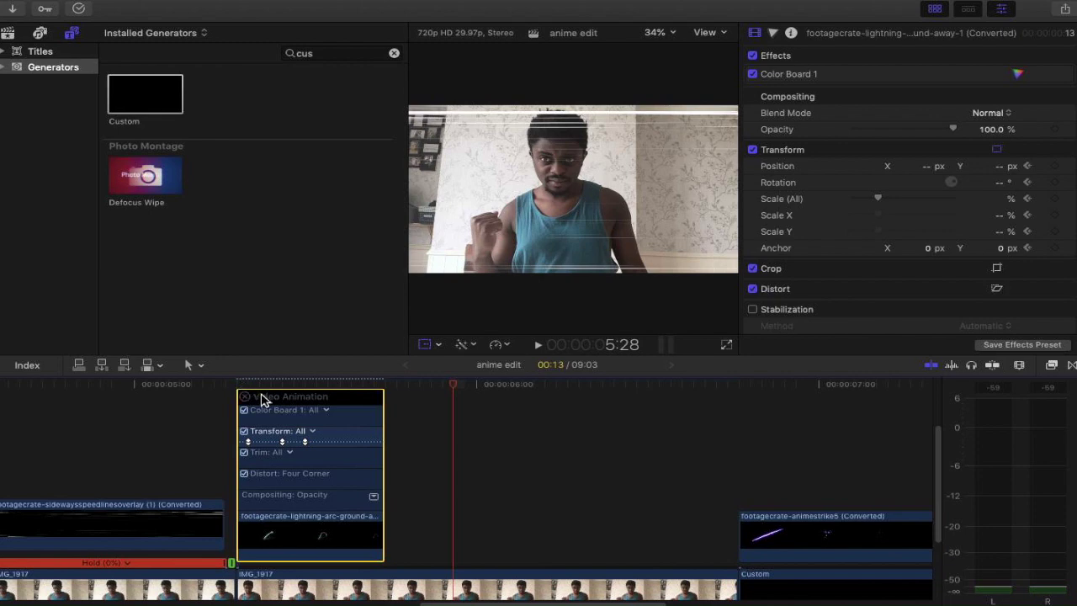
{"action": "scroll", "coordinate": [261, 398], "scroll_direction": "up", "scroll_amount": 5}
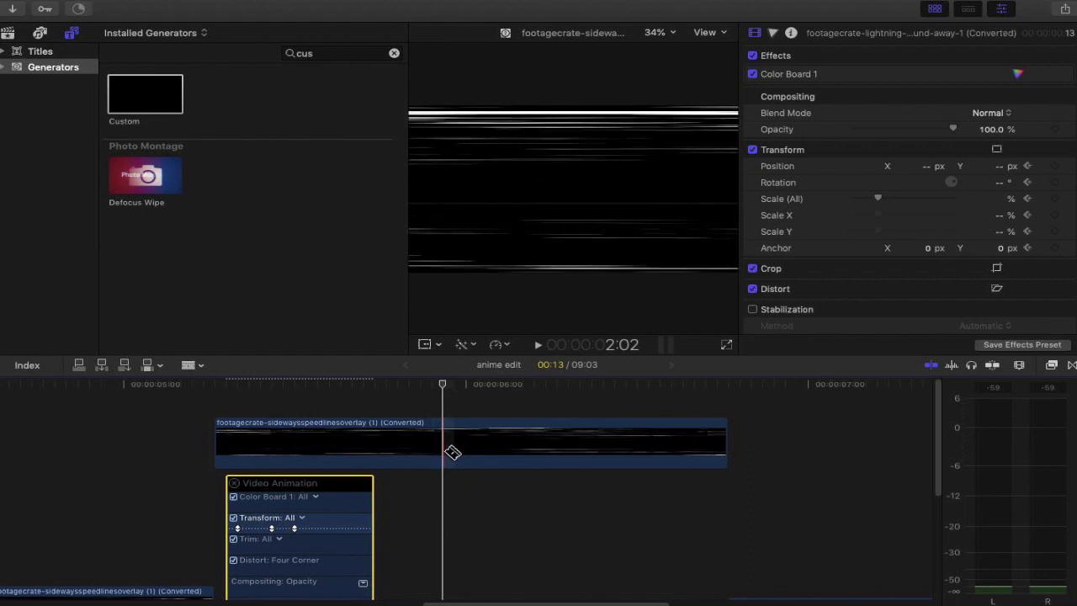
Delete the extra speedlines overlay and the IMG_1917 section under the playhead
{"action": "left_click_drag", "start_coordinate": [449, 447], "coordinate": [457, 512]}
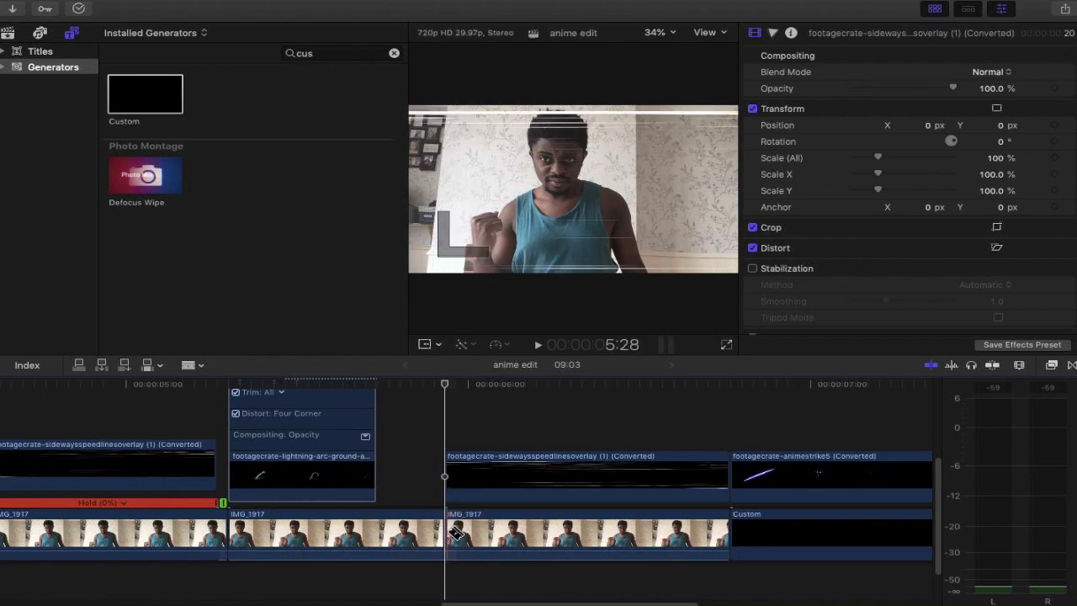
{"action": "left_click", "coordinate": [547, 473]}
{"action": "key", "text": "Delete"}
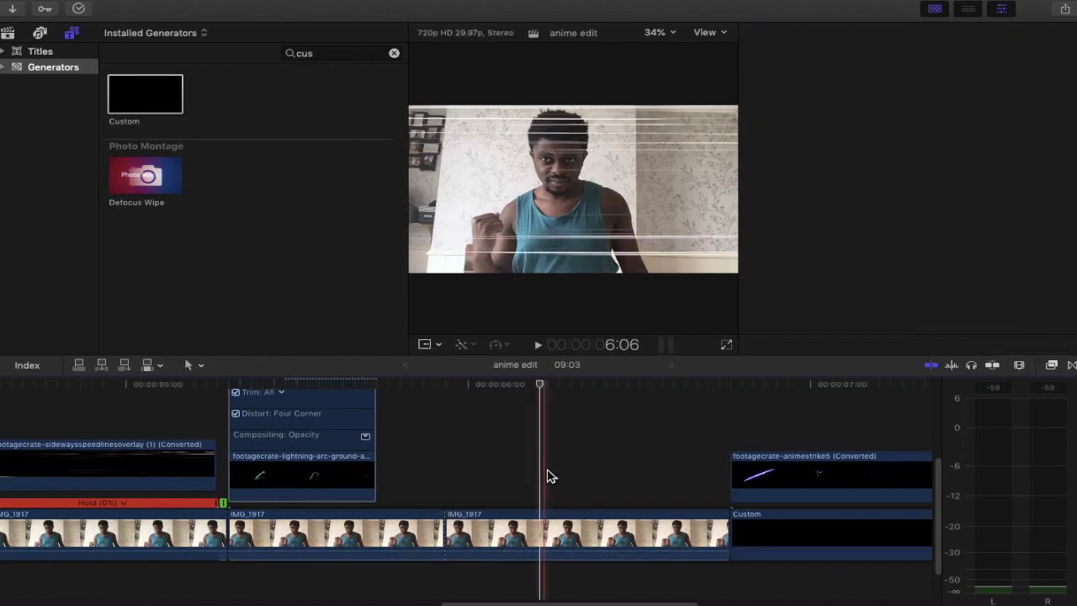
{"action": "left_click", "coordinate": [548, 516]}
{"action": "key", "text": "Delete"}
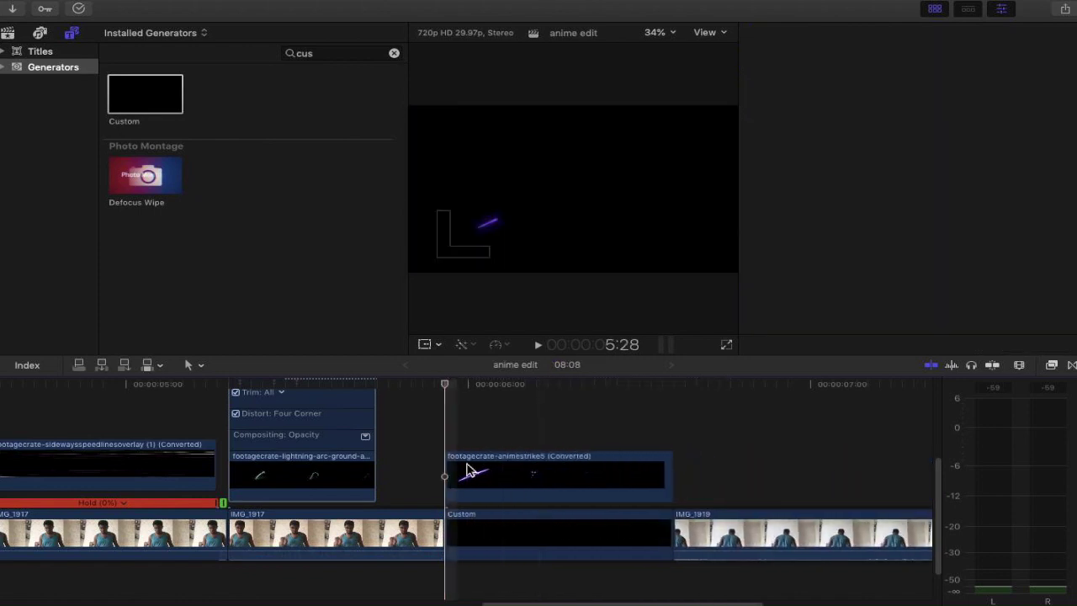
Select the animestrike5 clip and play back the edited sequence
{"action": "left_click", "coordinate": [469, 471]}
{"action": "scroll", "coordinate": [467, 469], "scroll_direction": "up", "scroll_amount": 5}
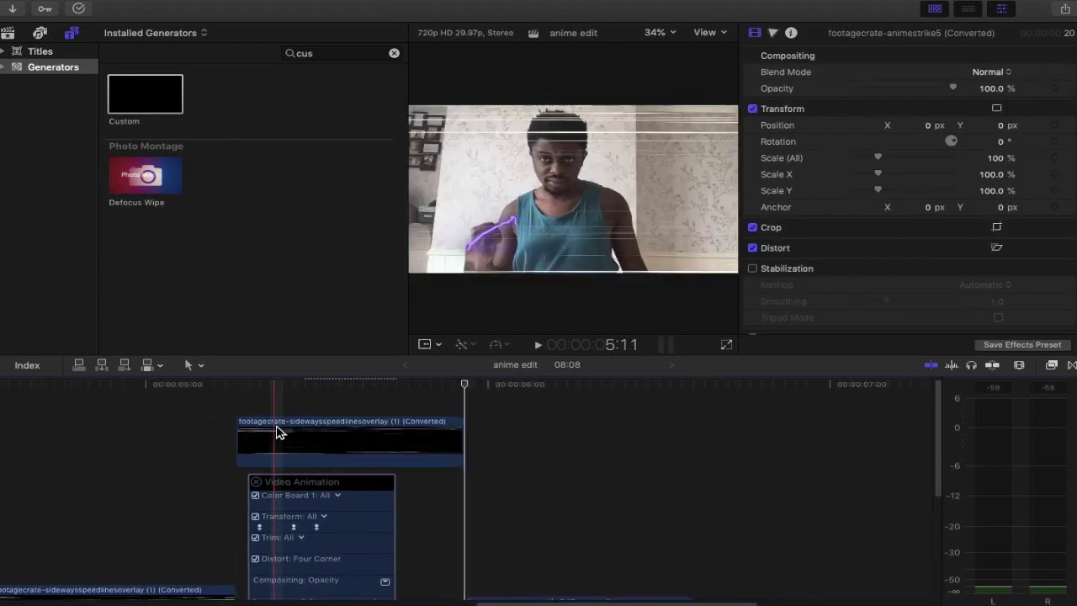
{"action": "key", "text": "space"}
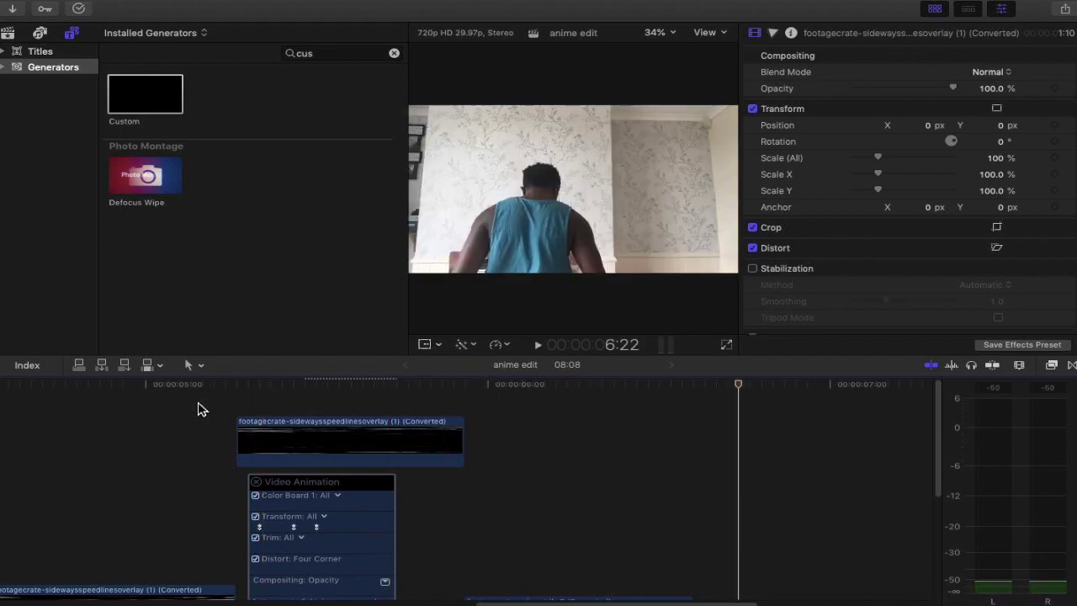
{"action": "key", "text": "space"}
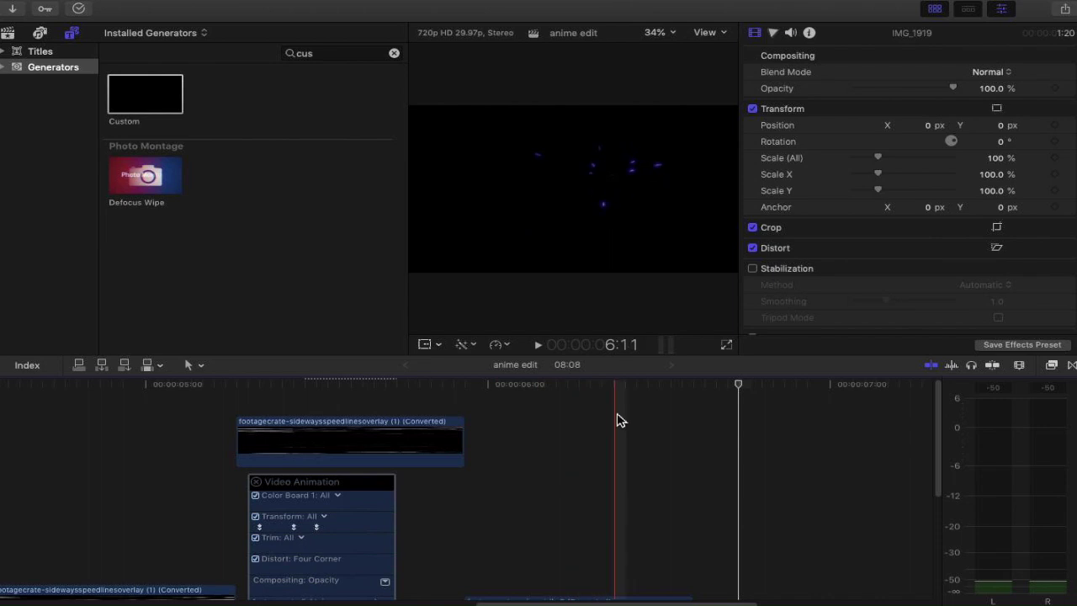
{"action": "scroll", "coordinate": [505, 449], "scroll_direction": "down", "scroll_amount": 5}
{"action": "scroll", "coordinate": [529, 451], "scroll_direction": "left", "scroll_amount": 8}
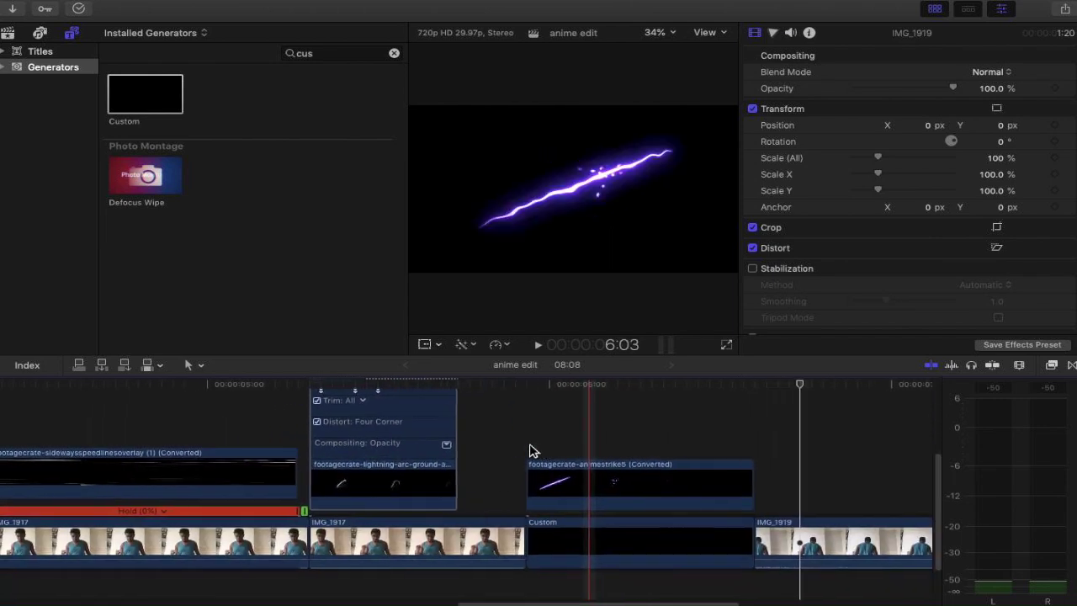
{"action": "scroll", "coordinate": [530, 451], "scroll_direction": "left", "scroll_amount": 3}
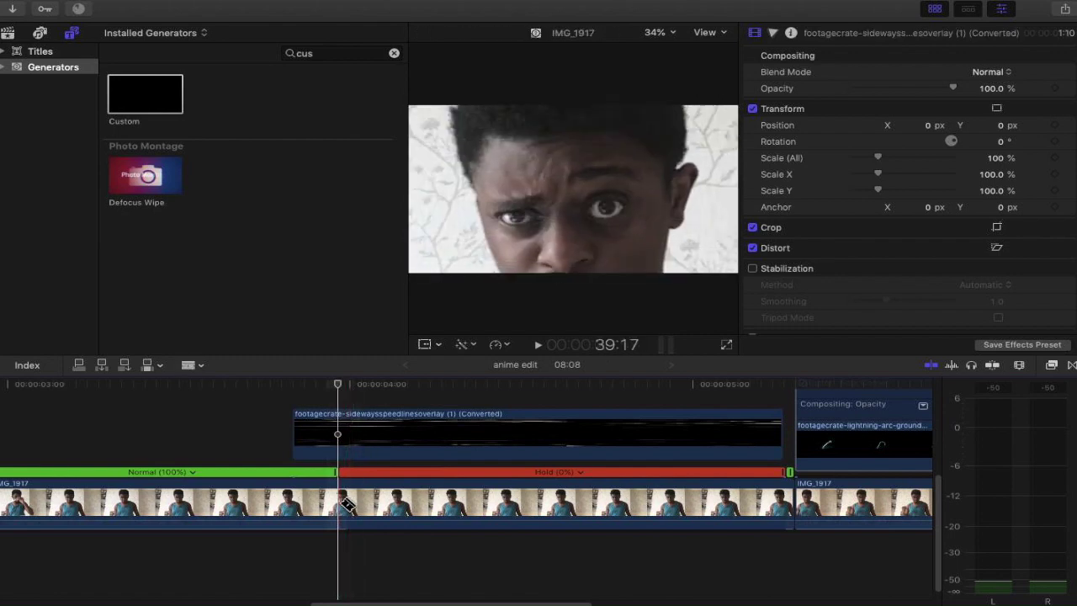
Blade IMG_1917 and the speedlines overlay at the hold's start, align the overlay, and show Effects
{"action": "key", "text": "ctrl+z"}
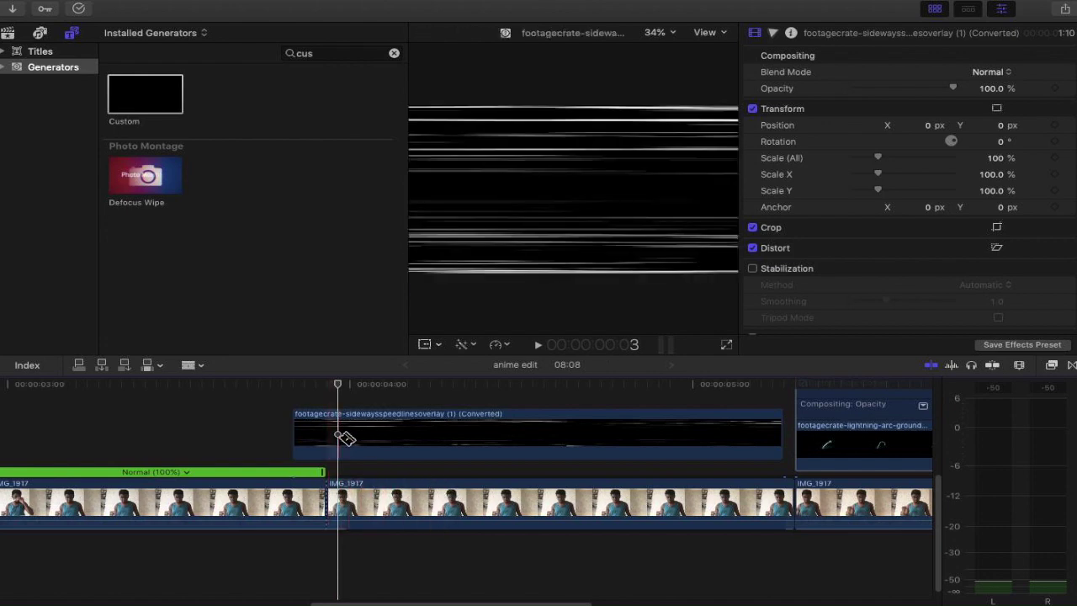
{"action": "left_click_drag", "start_coordinate": [345, 437], "coordinate": [349, 438]}
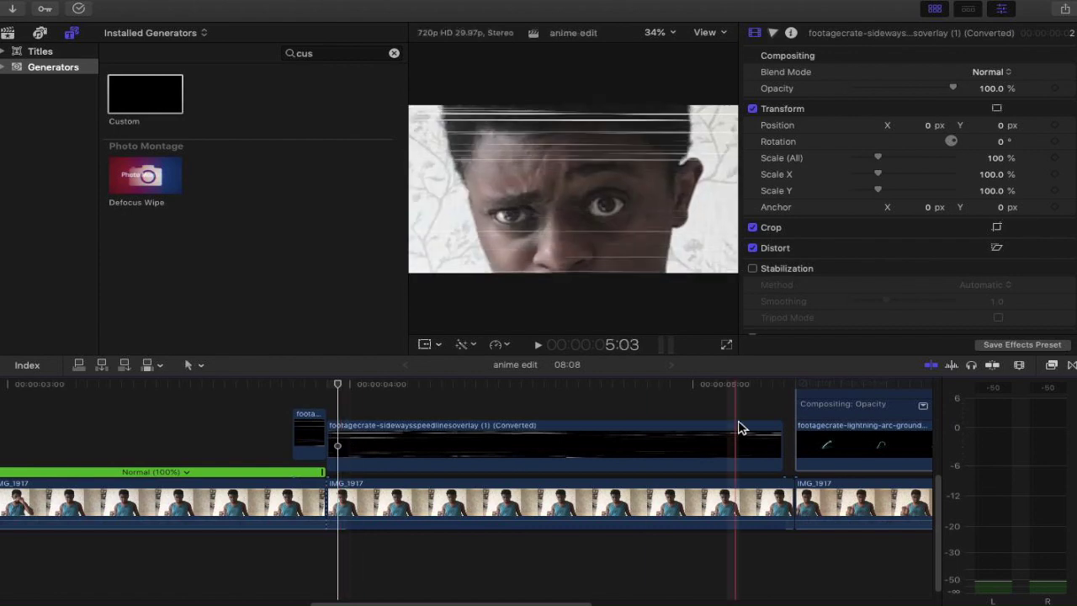
{"action": "left_click", "coordinate": [1052, 365]}
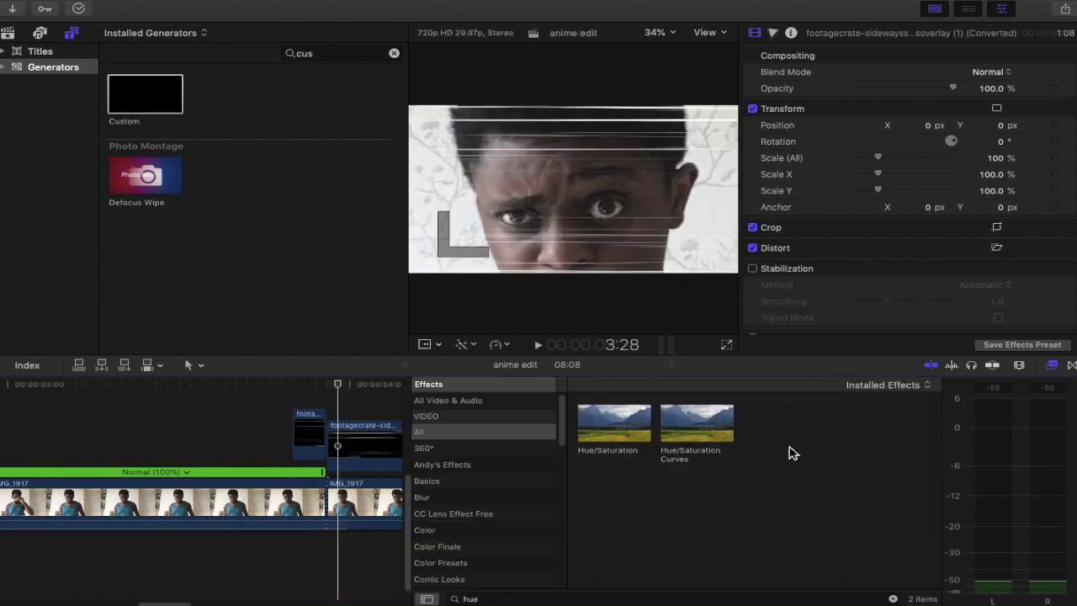
Search the effects for 'han' and apply Handheld to the IMG_1917 close-up clip
{"action": "left_click", "coordinate": [528, 599]}
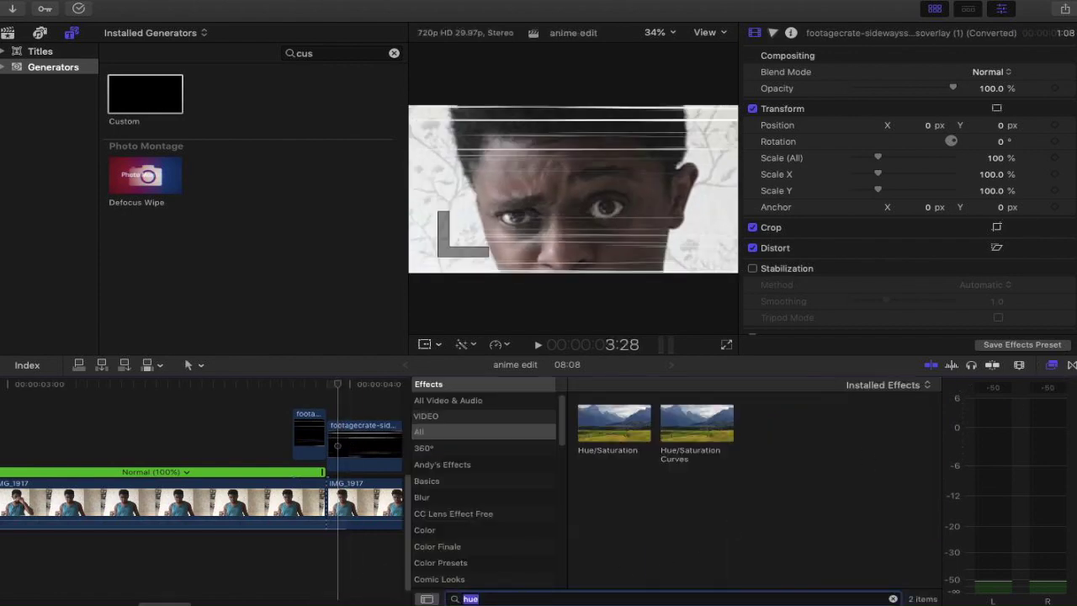
{"action": "type", "text": "han"}
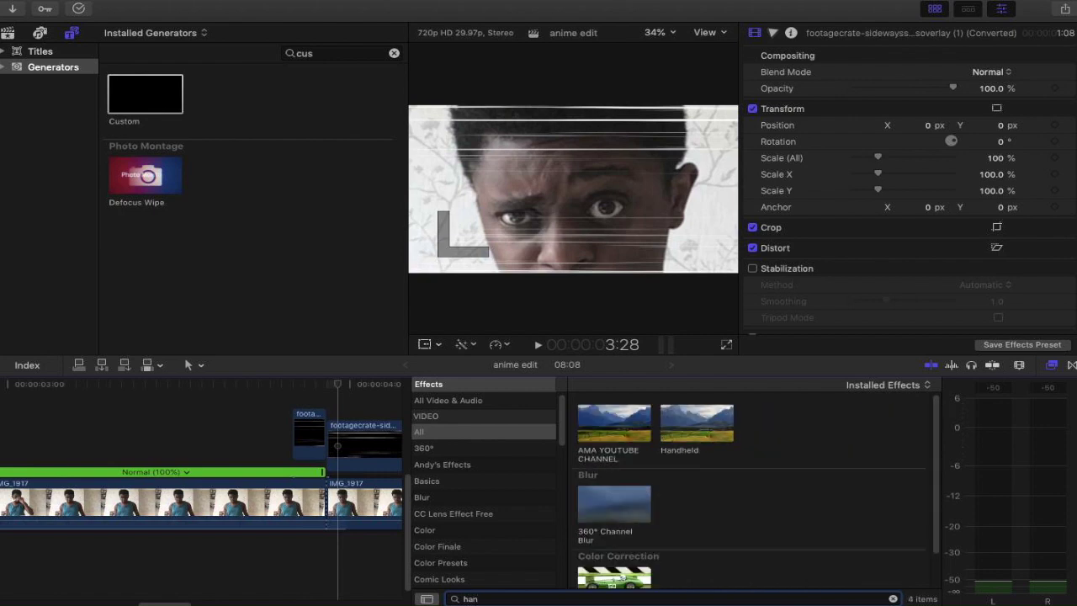
{"action": "left_click_drag", "start_coordinate": [711, 418], "coordinate": [361, 433]}
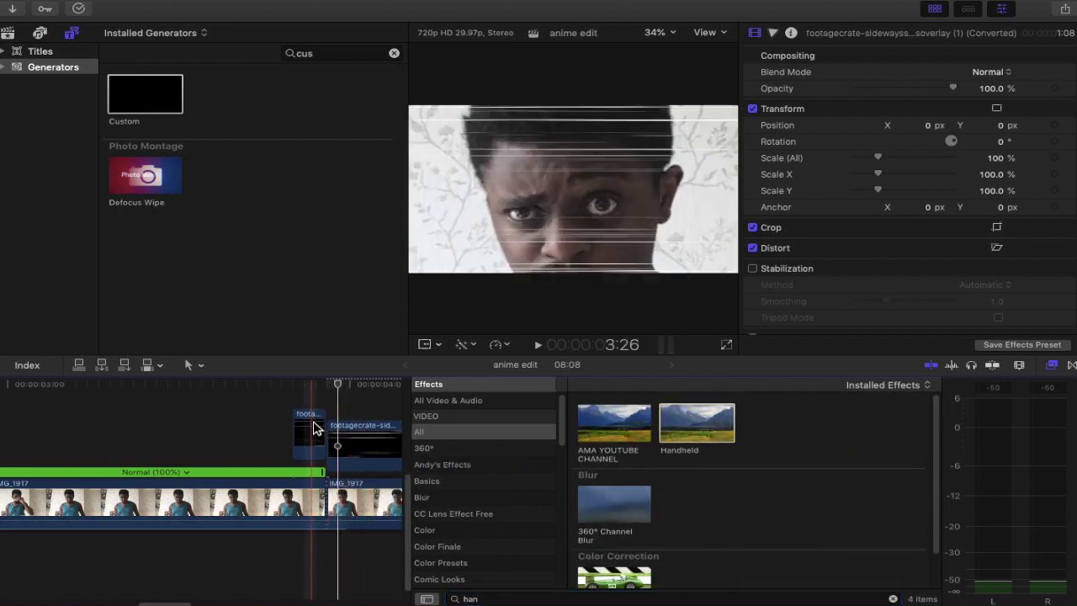
Play back the shaky close-up from just before it, then select the IMG_1917 clip
{"action": "left_click", "coordinate": [306, 385]}
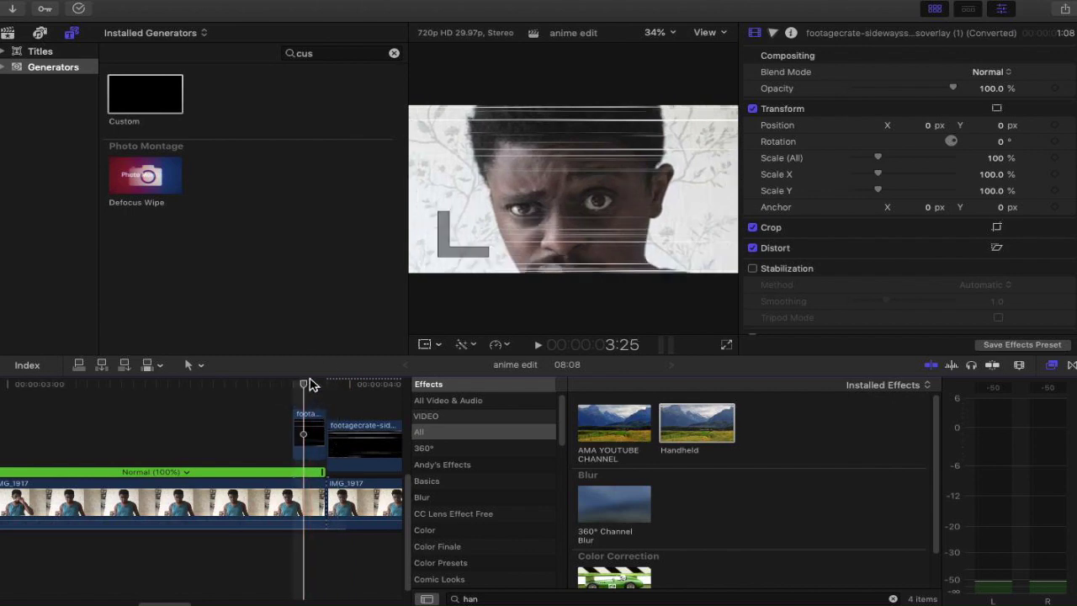
{"action": "key", "text": "space"}
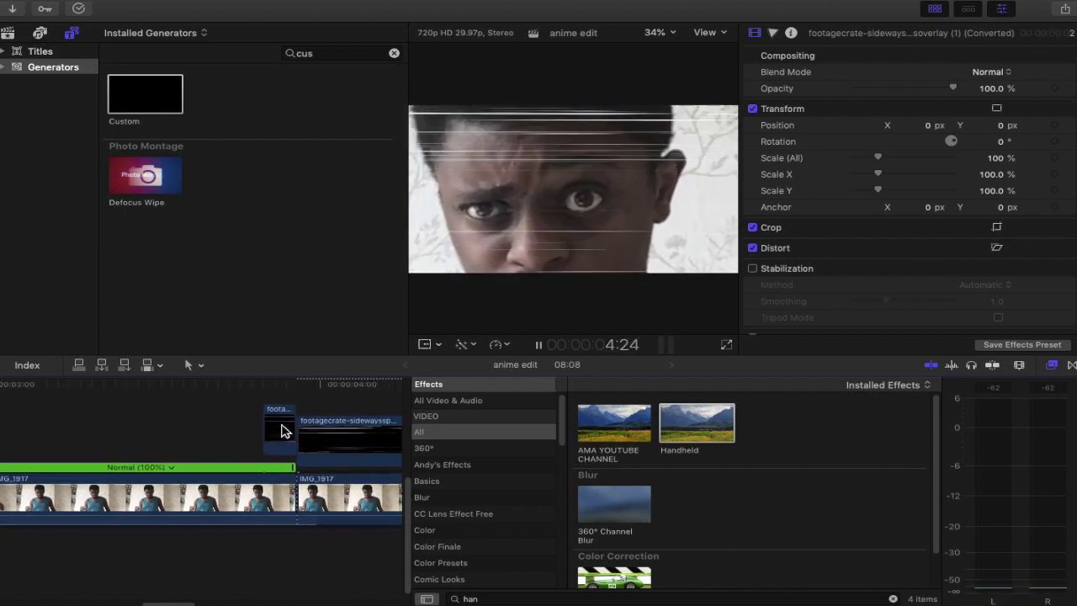
{"action": "key", "text": "space"}
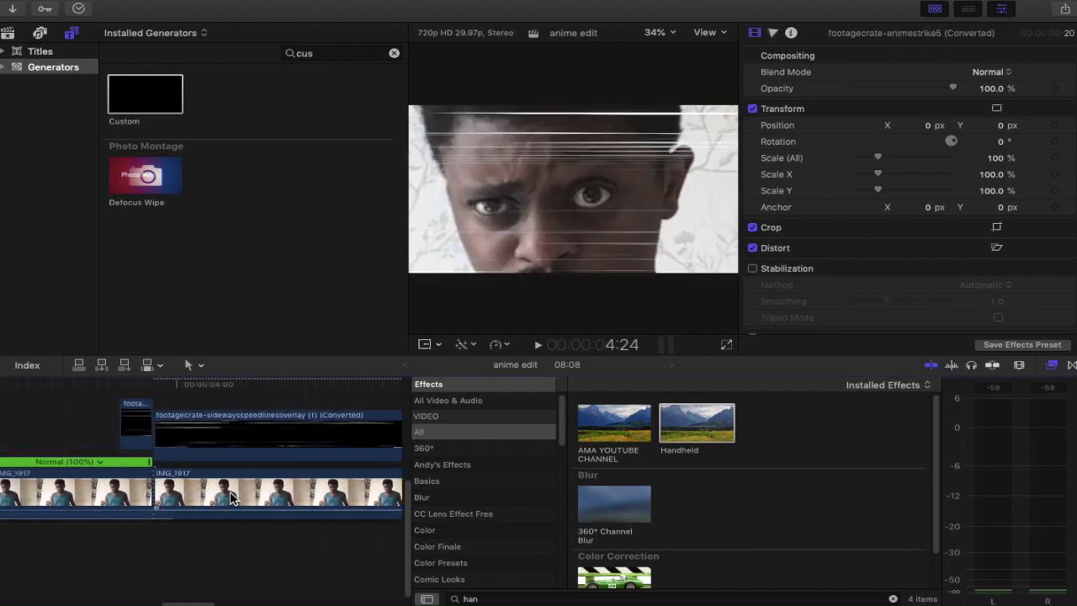
{"action": "left_click", "coordinate": [240, 489]}
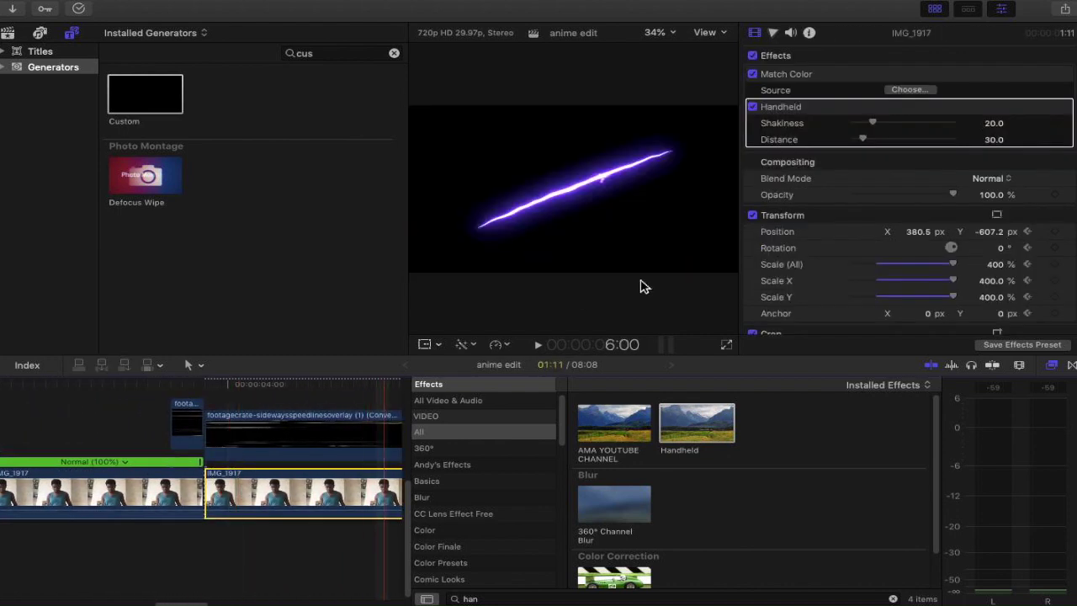
Raise the Handheld Shakiness on the IMG_1917 face clip to 43.68
{"action": "left_click", "coordinate": [1054, 367]}
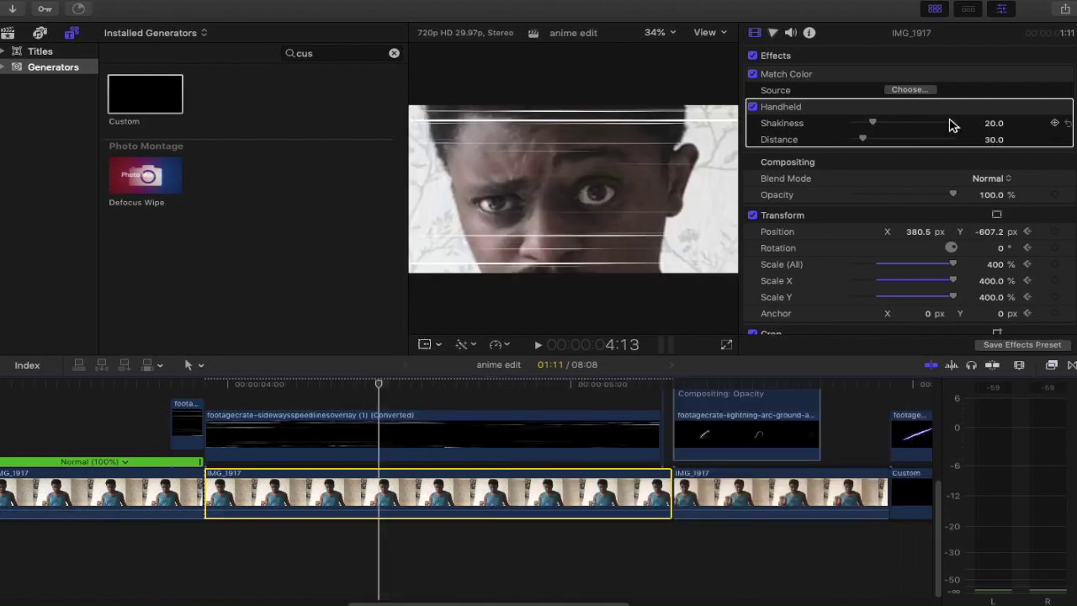
{"action": "mouse_move", "coordinate": [914, 128]}
{"action": "left_mouse_down"}
{"action": "mouse_move", "coordinate": [945, 132]}
{"action": "mouse_move", "coordinate": [859, 145]}
{"action": "mouse_move", "coordinate": [895, 127]}
{"action": "left_mouse_up"}
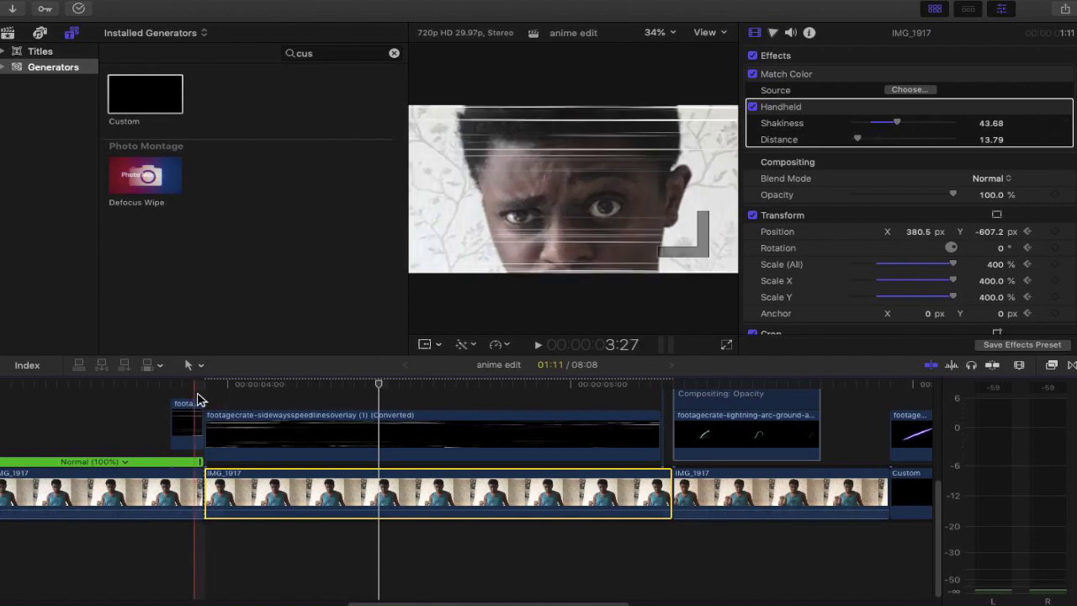
{"action": "left_click", "coordinate": [193, 390]}
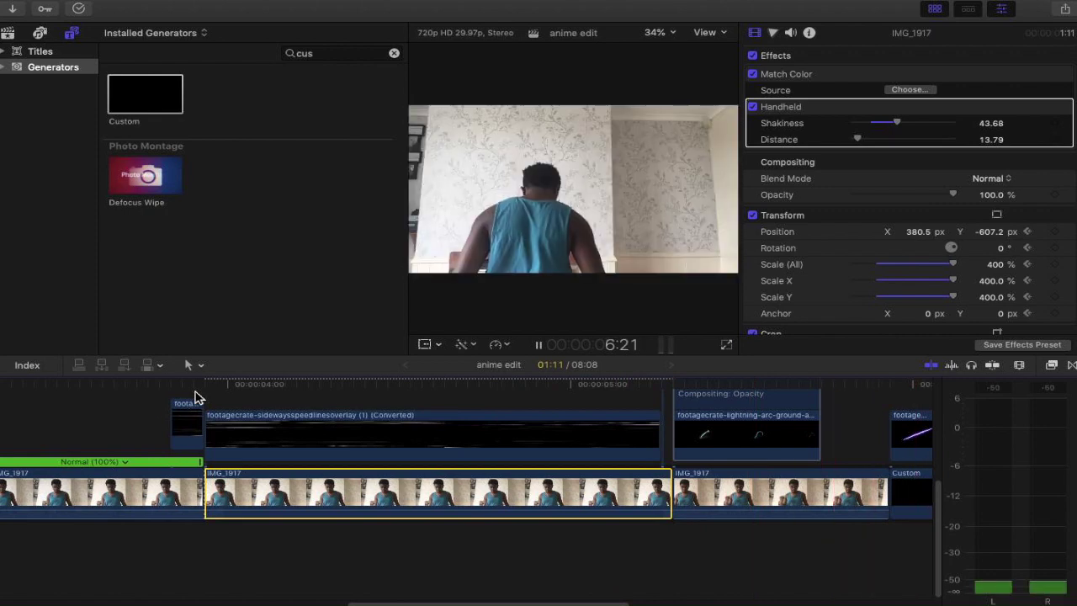
Preview the shake from earlier in the shot, then reselect the IMG_1917 face clip
{"action": "left_click", "coordinate": [133, 392]}
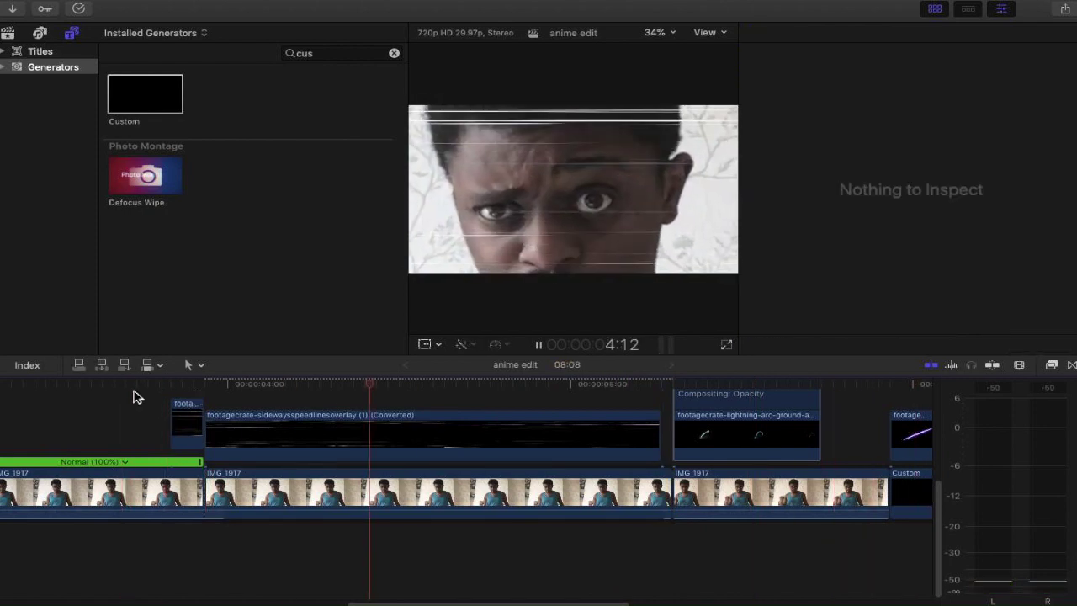
{"action": "key", "text": "space"}
{"action": "left_click", "coordinate": [185, 442]}
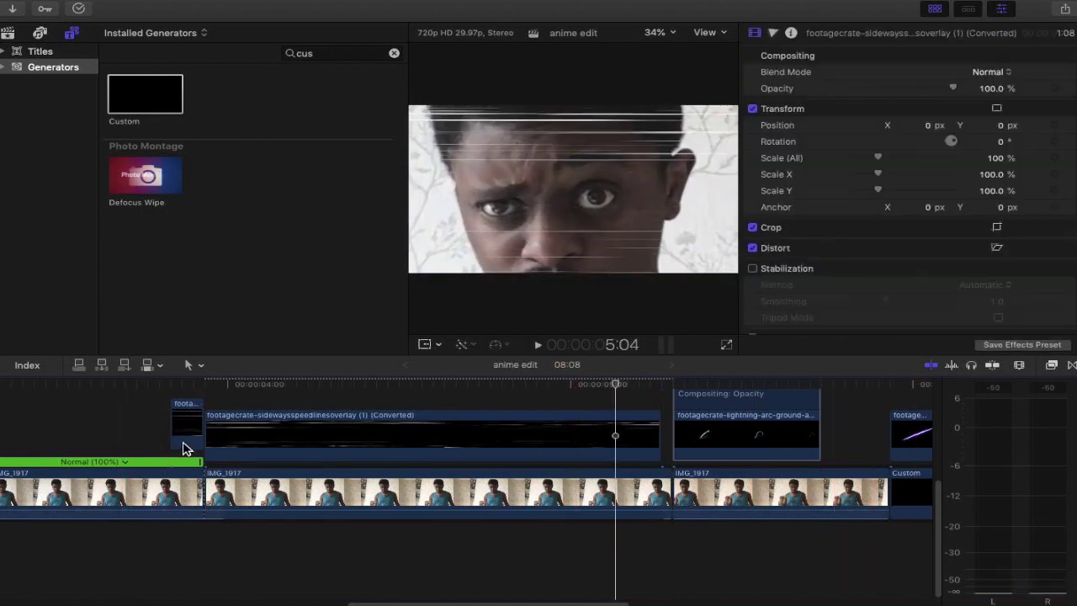
{"action": "left_click", "coordinate": [329, 487]}
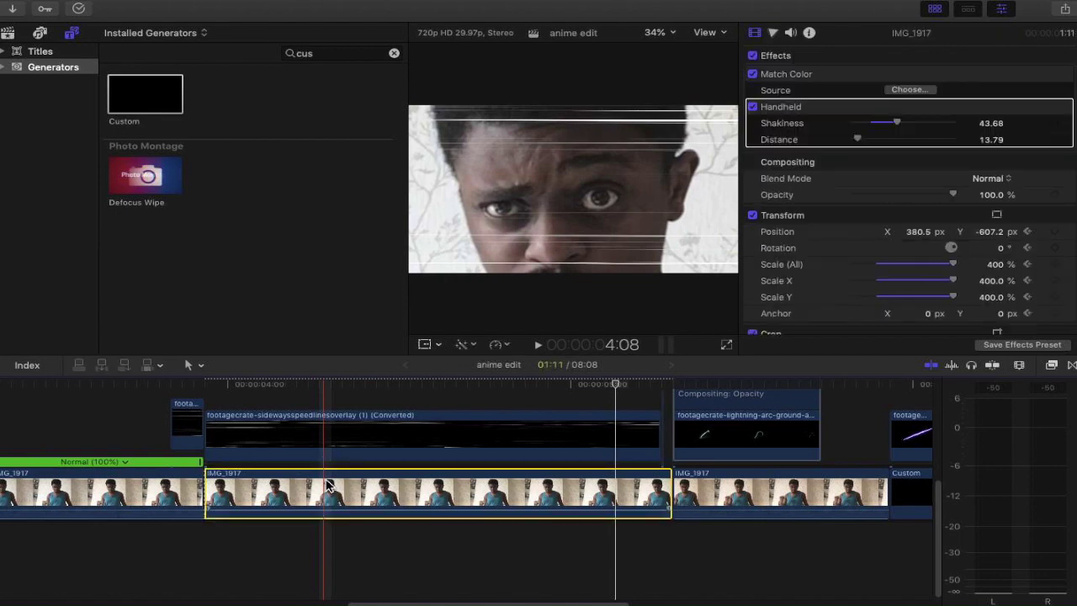
Reset the IMG_1917 face clip's speed to Normal (100%) via Modify > Retime
{"action": "mouse_move", "coordinate": [667, 20]}
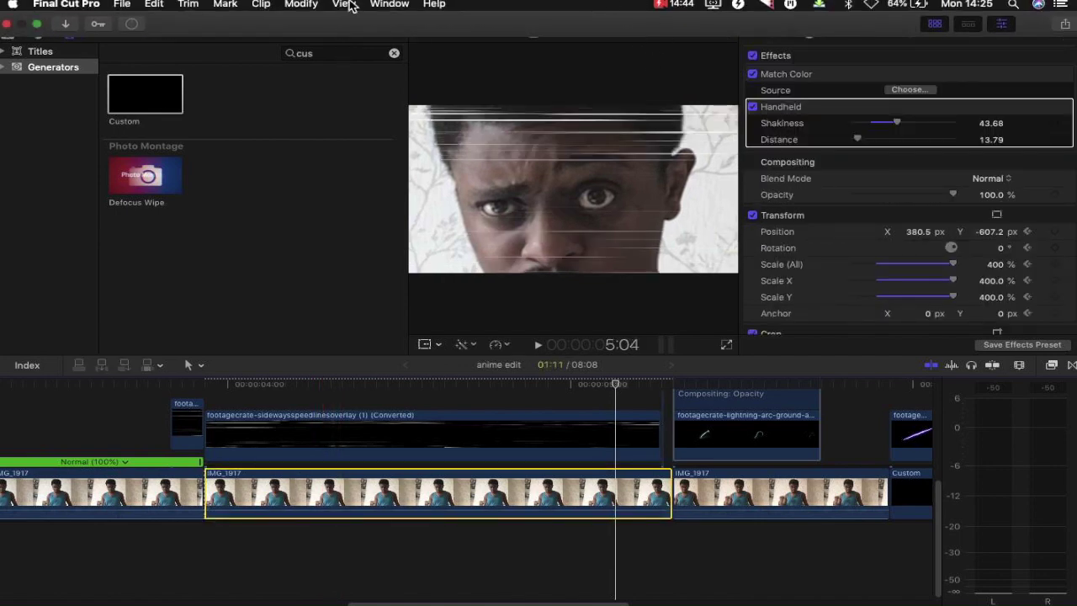
{"action": "left_click", "coordinate": [301, 4]}
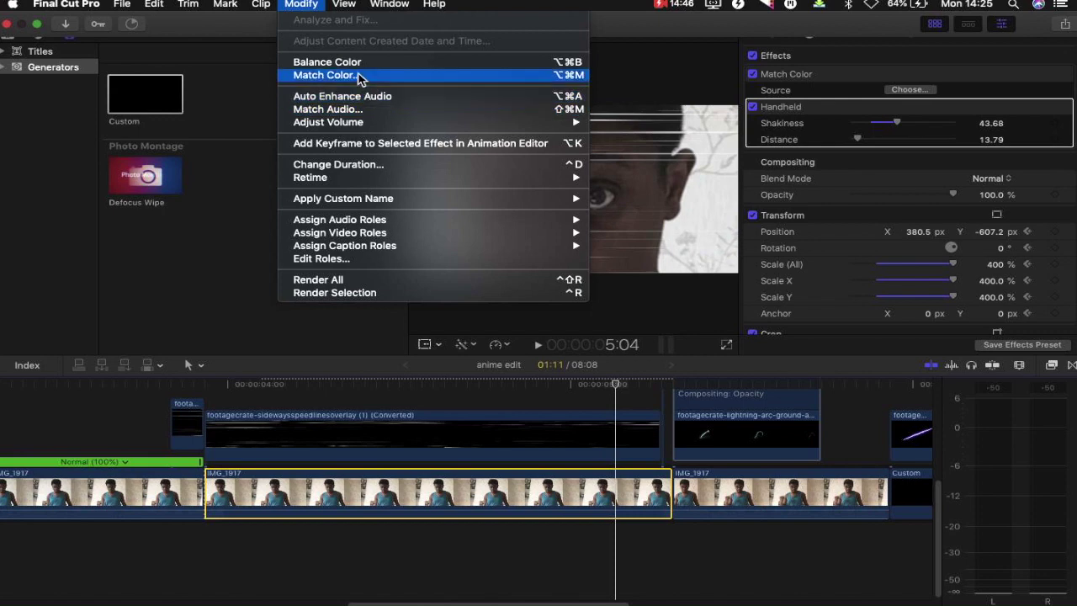
{"action": "mouse_move", "coordinate": [375, 179]}
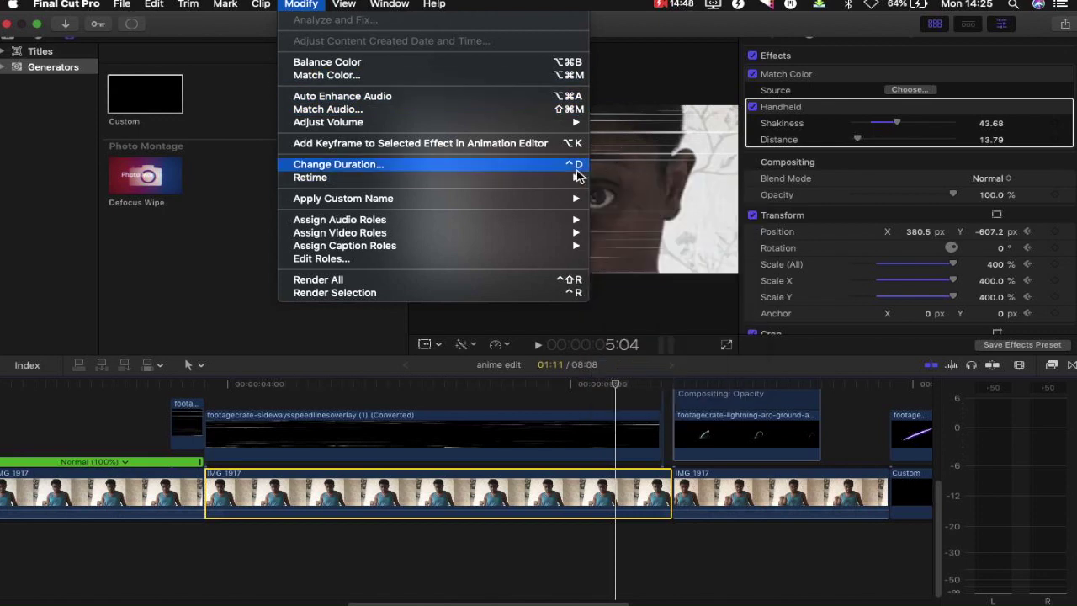
{"action": "left_click", "coordinate": [632, 202]}
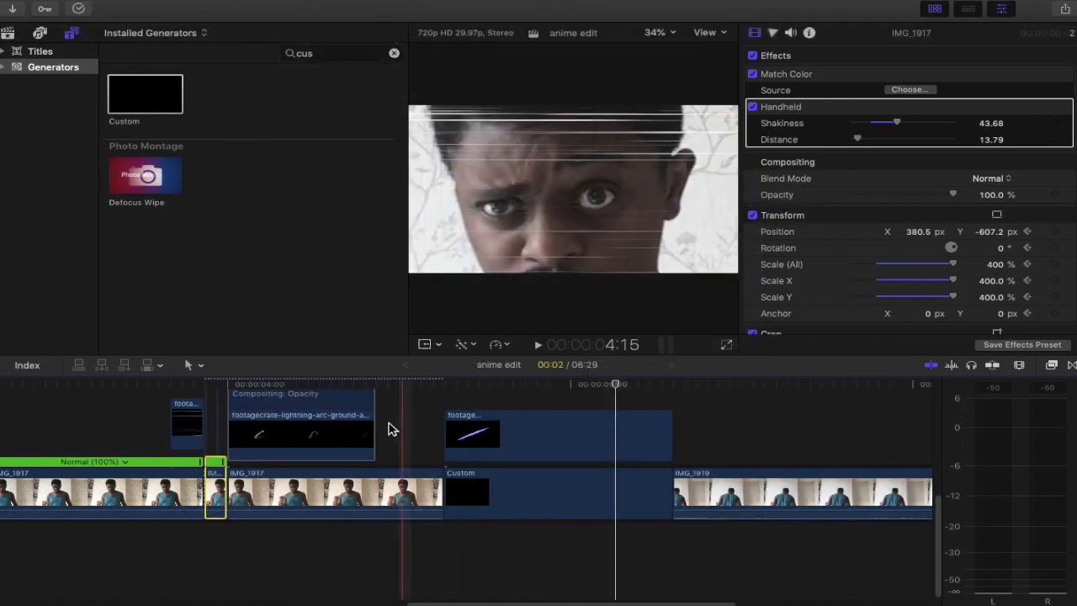
Deselect the lightning clip and preview the edit from the speedlines section
{"action": "key", "text": "ctrl+v"}
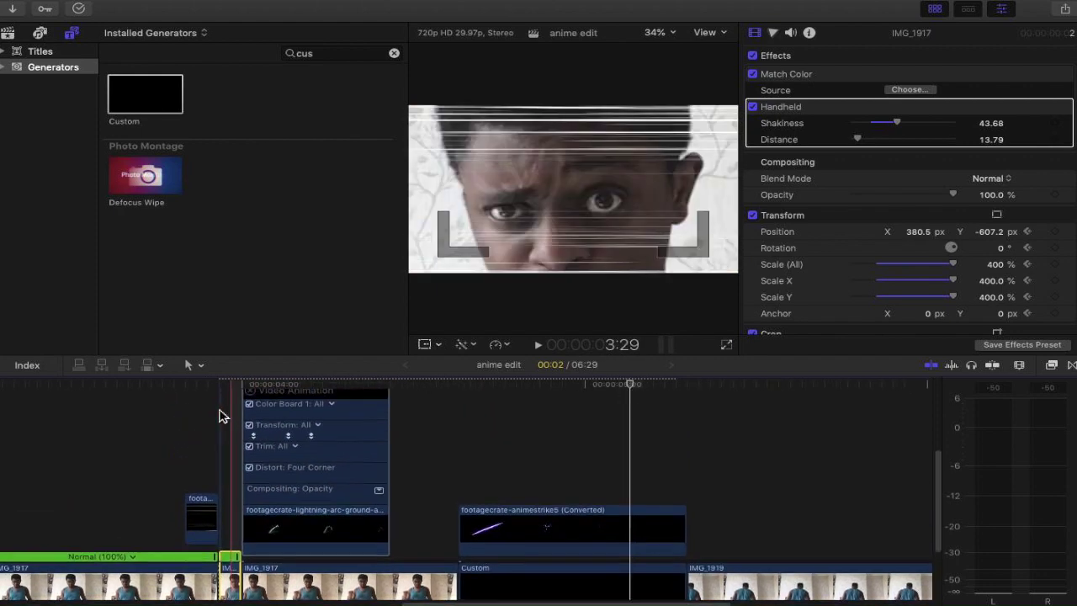
{"action": "scroll", "coordinate": [218, 416], "scroll_direction": "up", "scroll_amount": 3}
{"action": "left_click", "coordinate": [225, 403]}
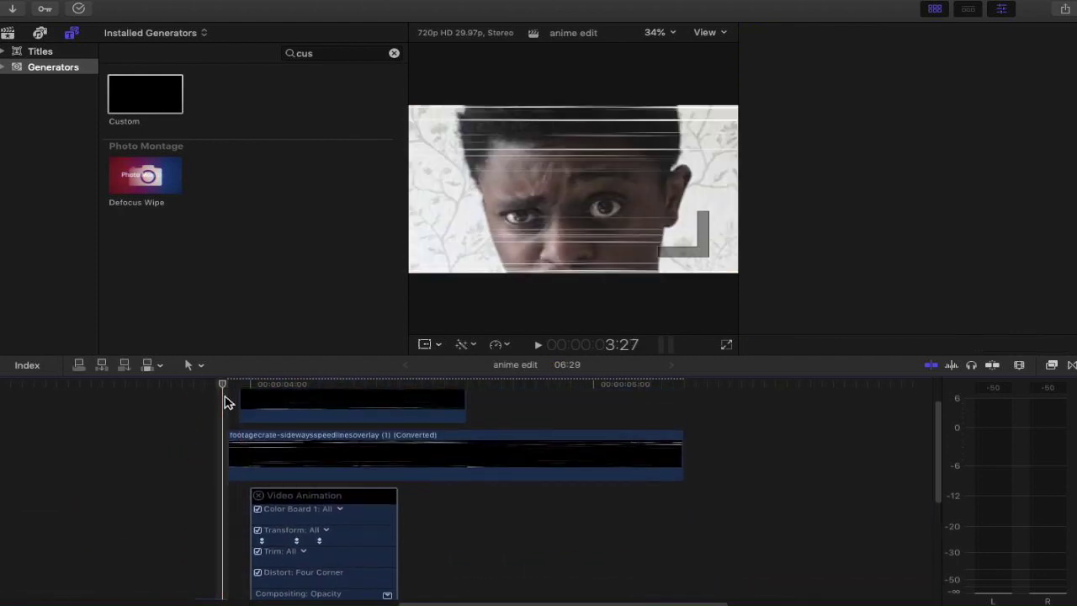
{"action": "key", "text": "space"}
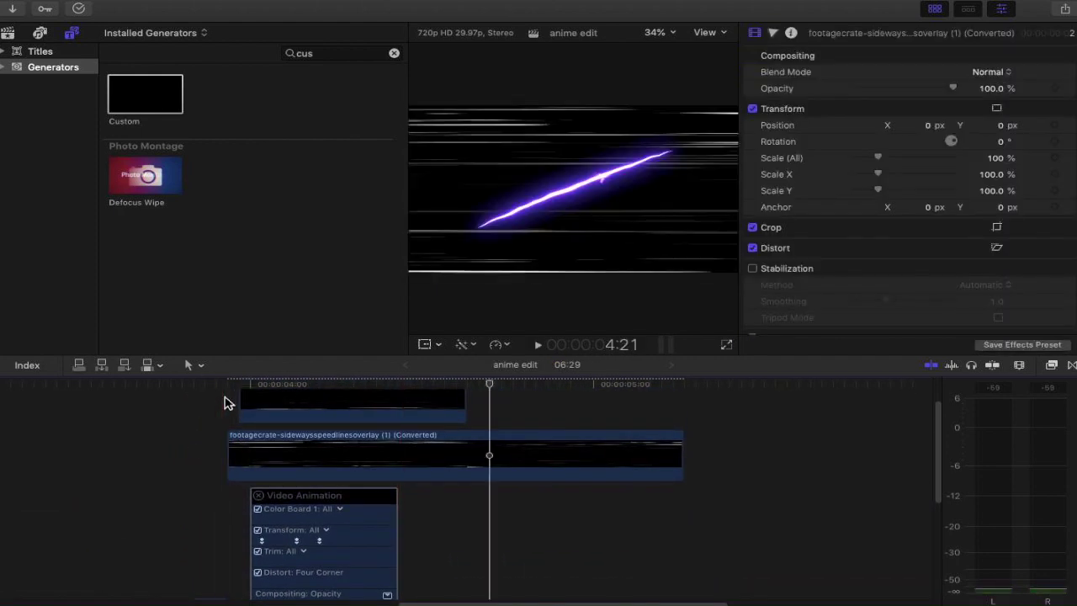
{"action": "scroll", "coordinate": [199, 449], "scroll_direction": "down", "scroll_amount": 5}
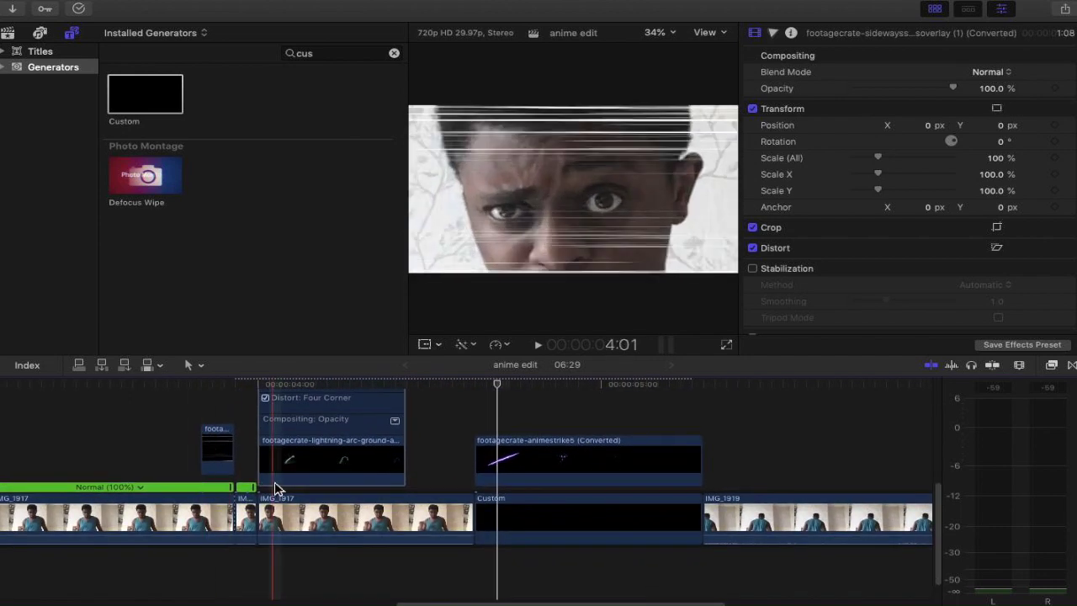
Ripple-extend the face clip by six frames and play back the retimed section
{"action": "left_click_drag", "start_coordinate": [255, 509], "coordinate": [336, 513]}
{"action": "left_click", "coordinate": [232, 385]}
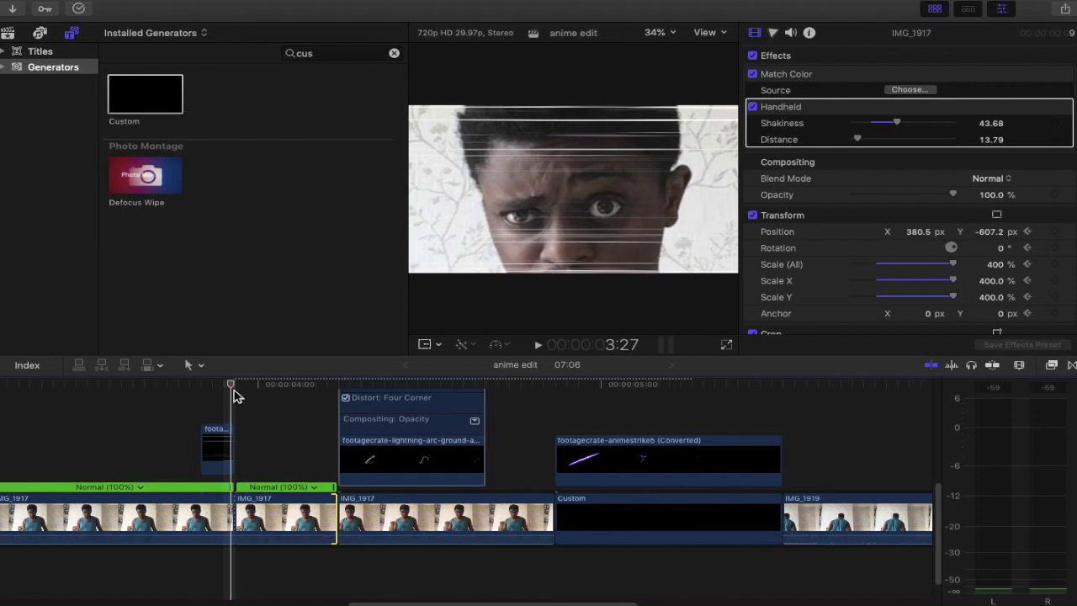
{"action": "key", "text": "space"}
{"action": "scroll", "coordinate": [236, 397], "scroll_direction": "up", "scroll_amount": 1}
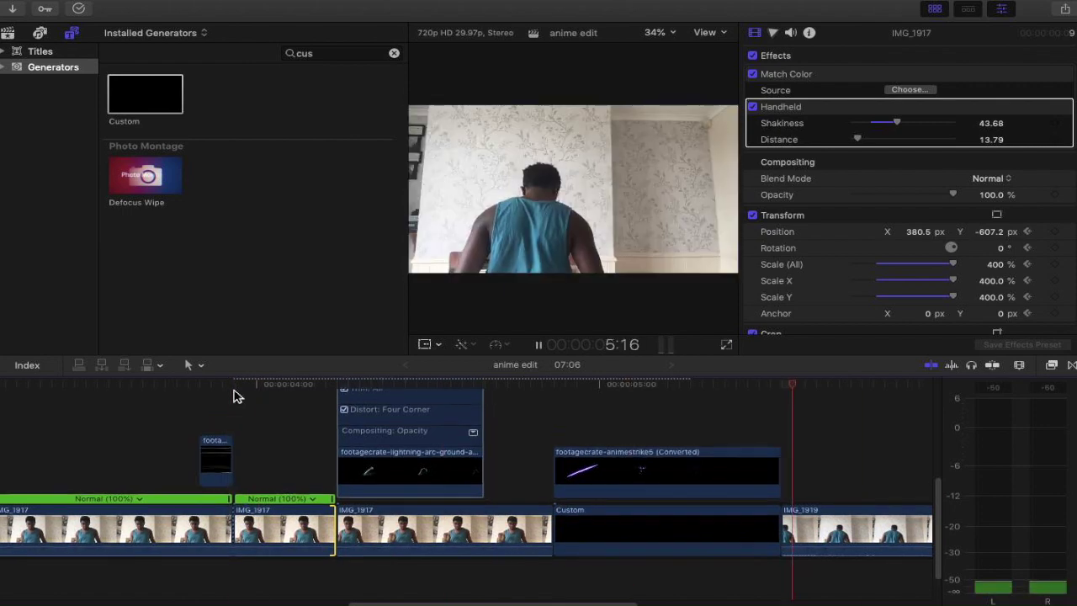
Stop the preview and copy the second IMG_1917 clip with Edit > Copy
{"action": "left_click", "coordinate": [235, 392]}
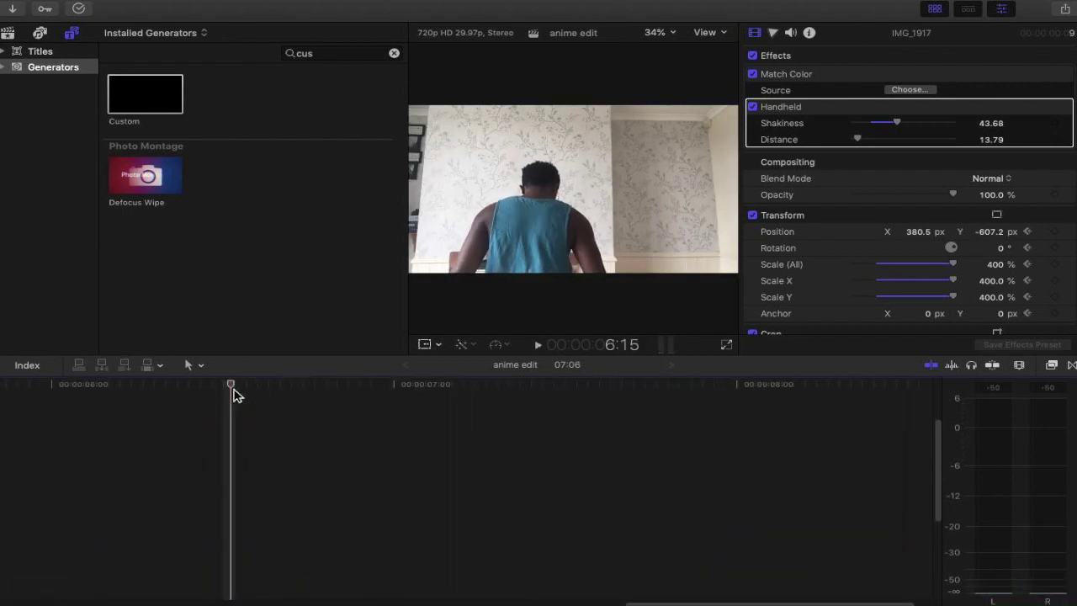
{"action": "scroll", "coordinate": [234, 392], "scroll_direction": "down", "scroll_amount": 5}
{"action": "scroll", "coordinate": [236, 394], "scroll_direction": "left", "scroll_amount": 5}
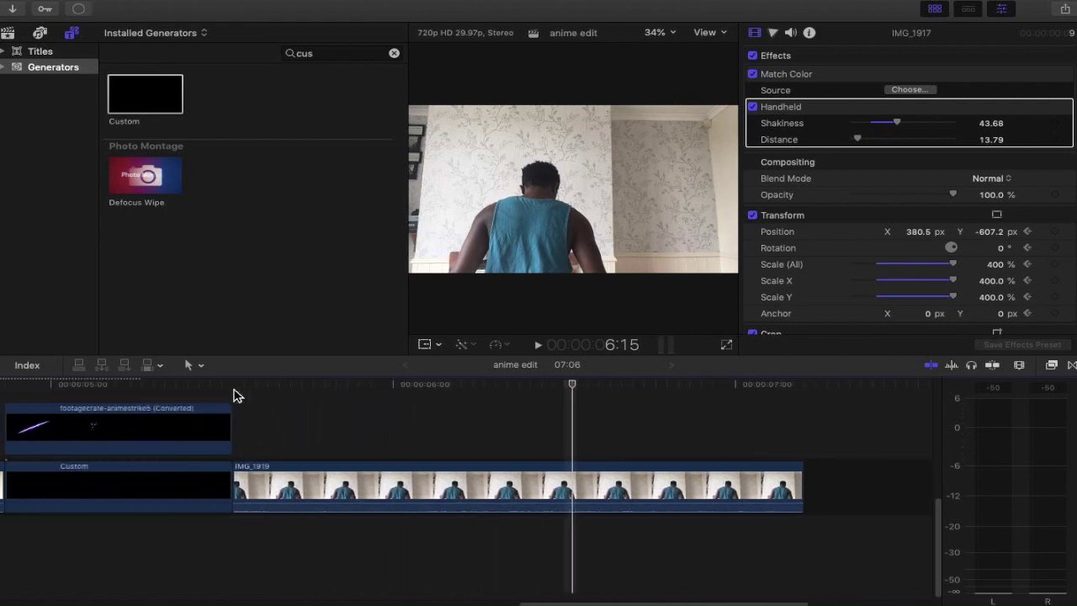
{"action": "scroll", "coordinate": [234, 394], "scroll_direction": "up", "scroll_amount": 3}
{"action": "scroll", "coordinate": [365, 457], "scroll_direction": "left", "scroll_amount": 10}
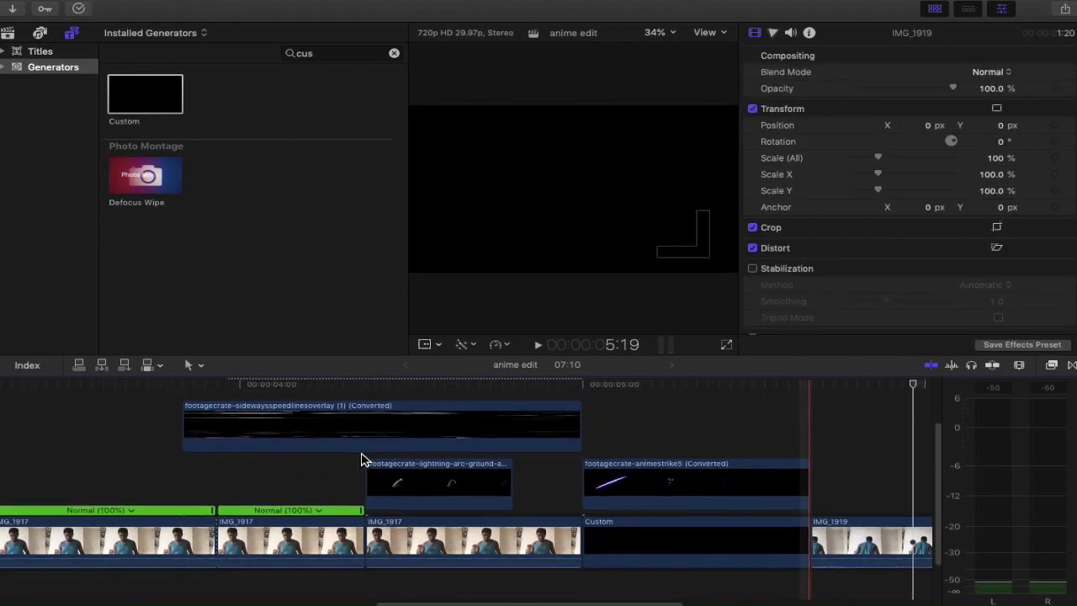
{"action": "left_click", "coordinate": [291, 541]}
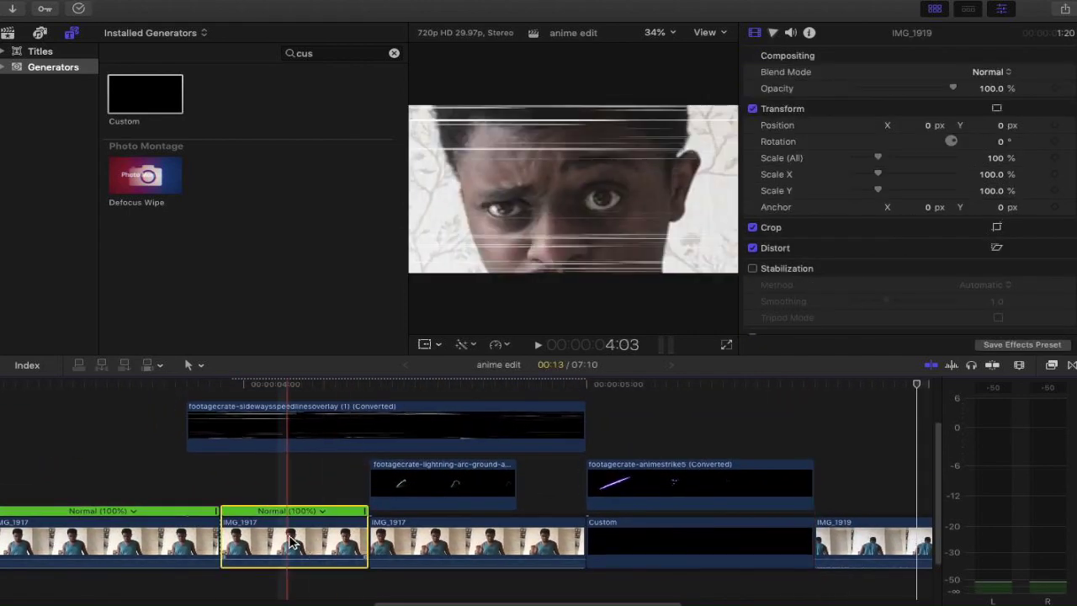
{"action": "left_click", "coordinate": [152, 5]}
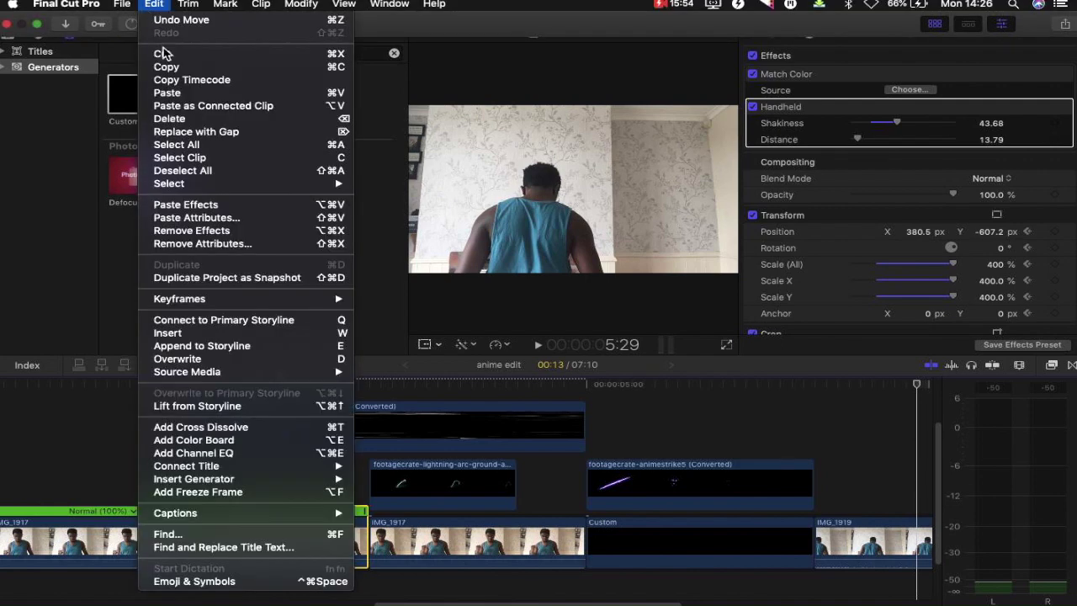
{"action": "left_click", "coordinate": [166, 68]}
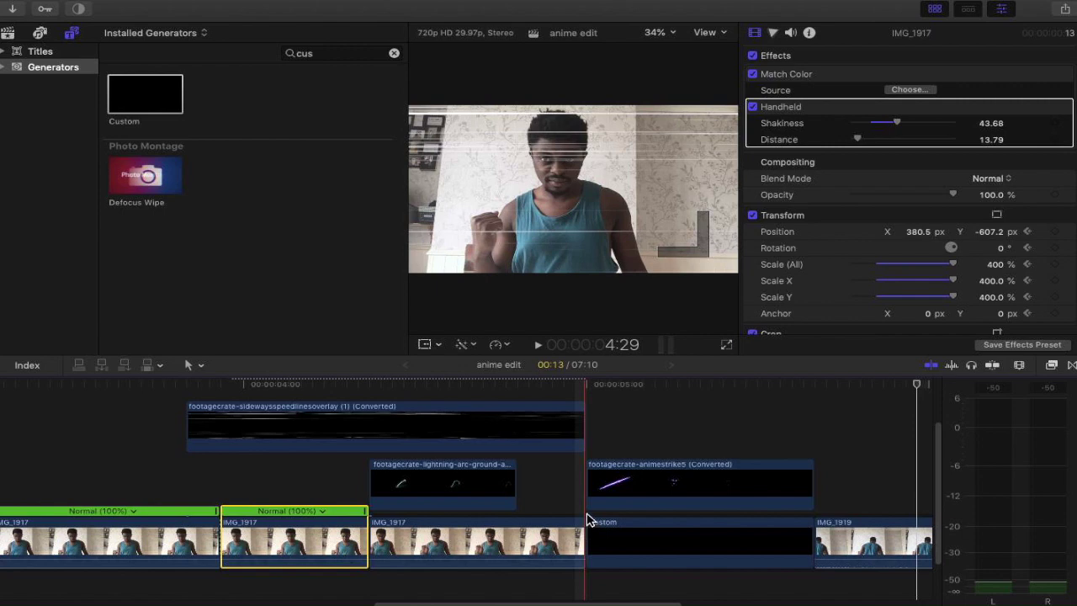
Apply Handheld to IMG_1919 with Shakiness 18.81 and Distance 57.4
{"action": "left_click", "coordinate": [589, 519]}
{"action": "left_click", "coordinate": [1052, 364]}
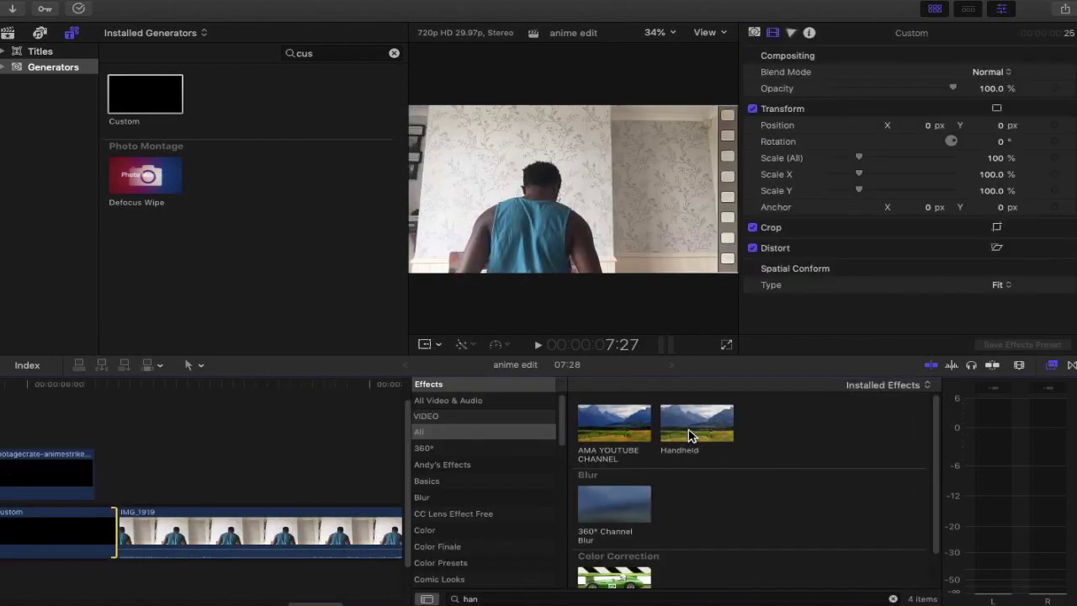
{"action": "left_click_drag", "start_coordinate": [690, 436], "coordinate": [341, 526]}
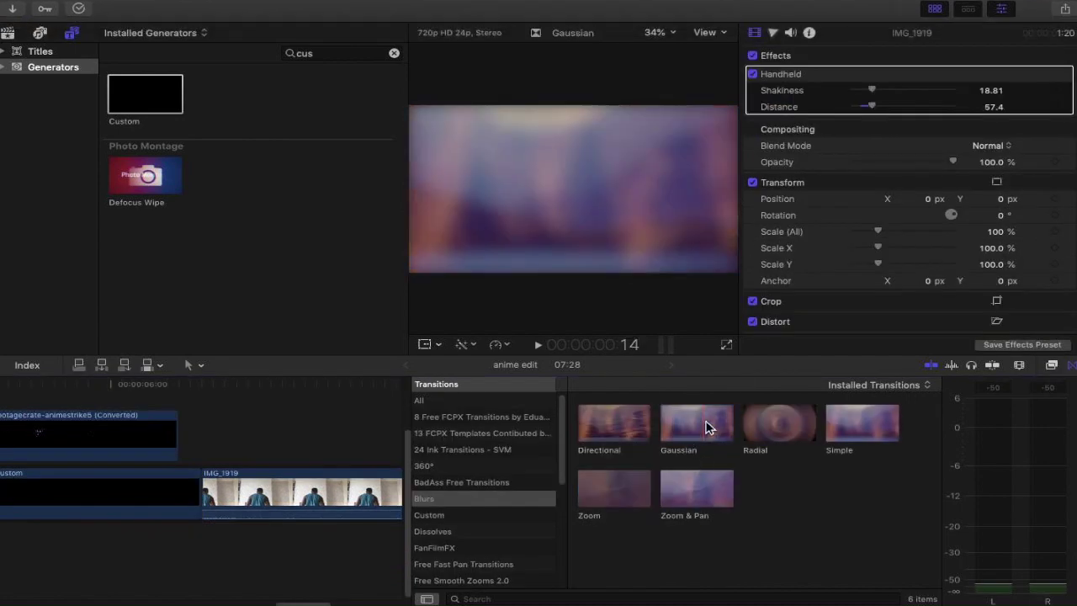
Add a Simple blur transition before IMG_1919, split the clip, and add another at the cut
{"action": "left_click_drag", "start_coordinate": [870, 432], "coordinate": [299, 502]}
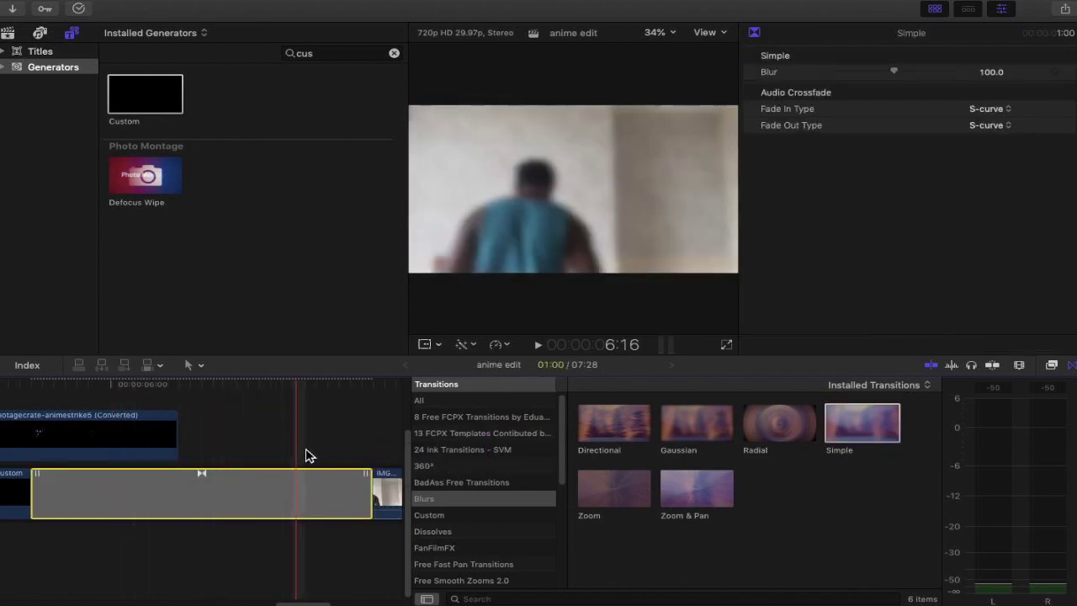
{"action": "scroll", "coordinate": [320, 445], "scroll_direction": "right", "scroll_amount": 10}
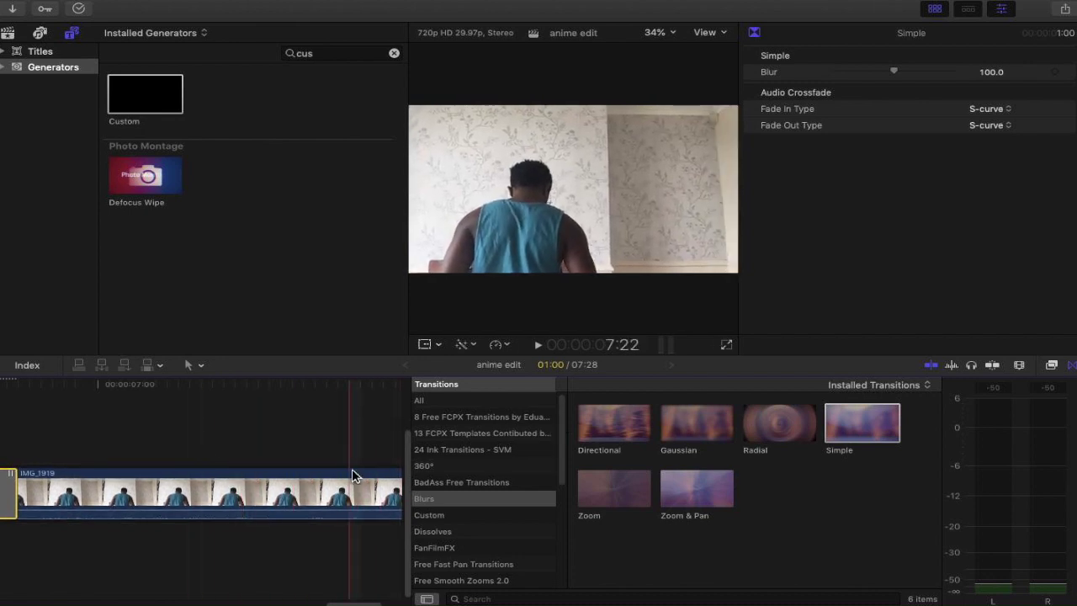
{"action": "key", "text": "b"}
{"action": "left_click", "coordinate": [292, 493]}
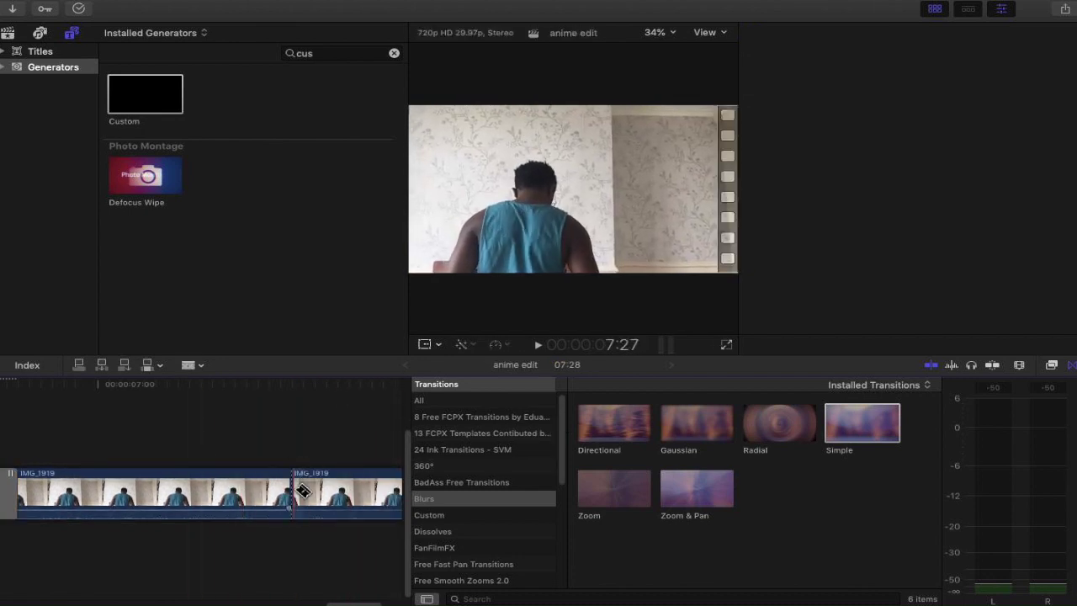
{"action": "left_click_drag", "start_coordinate": [858, 425], "coordinate": [324, 493]}
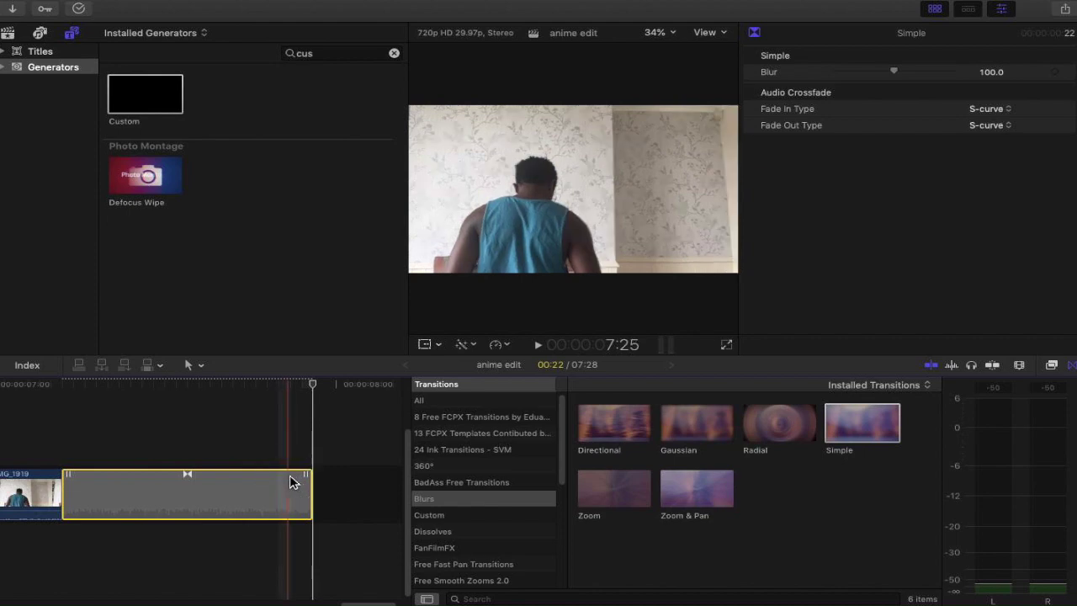
Trim the blur transition in the precision editor, shortening then slightly lengthening it
{"action": "mouse_move", "coordinate": [298, 475]}
{"action": "left_mouse_down"}
{"action": "mouse_move", "coordinate": [289, 473]}
{"action": "mouse_move", "coordinate": [308, 473]}
{"action": "left_mouse_up"}
{"action": "double_click", "coordinate": [211, 498]}
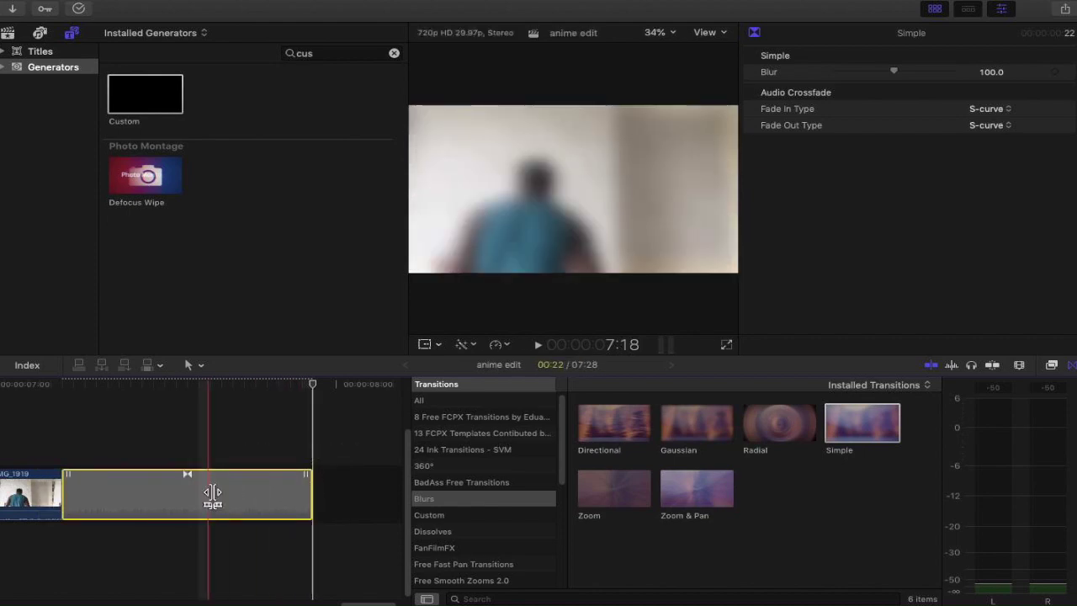
{"action": "left_click_drag", "start_coordinate": [312, 493], "coordinate": [168, 497]}
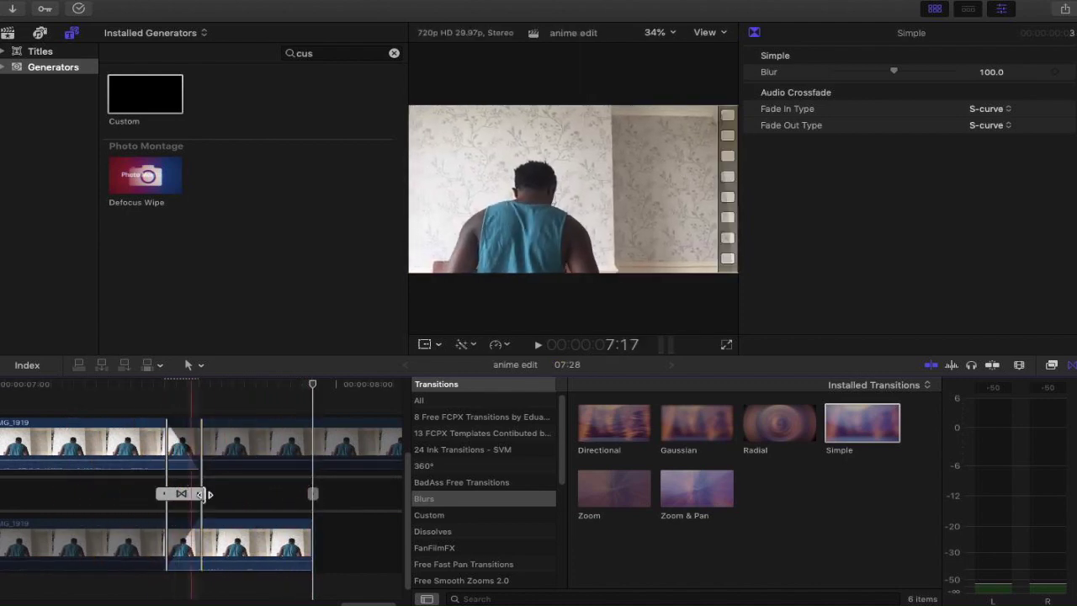
{"action": "left_click_drag", "start_coordinate": [200, 493], "coordinate": [225, 497]}
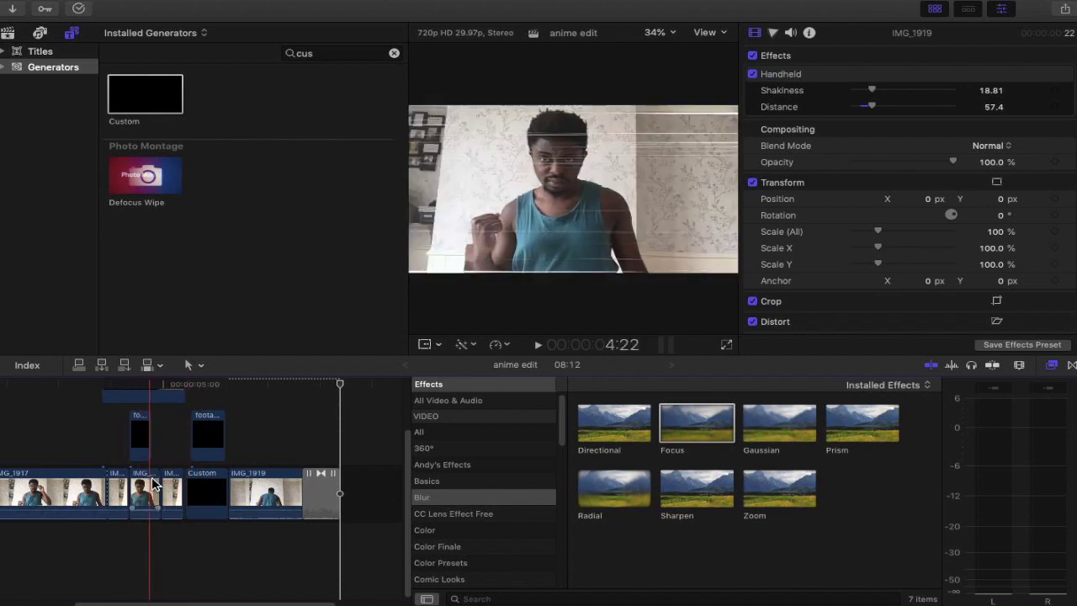
Select the short IMG_1917 clip and toggle its Video Animation view
{"action": "left_click", "coordinate": [145, 494]}
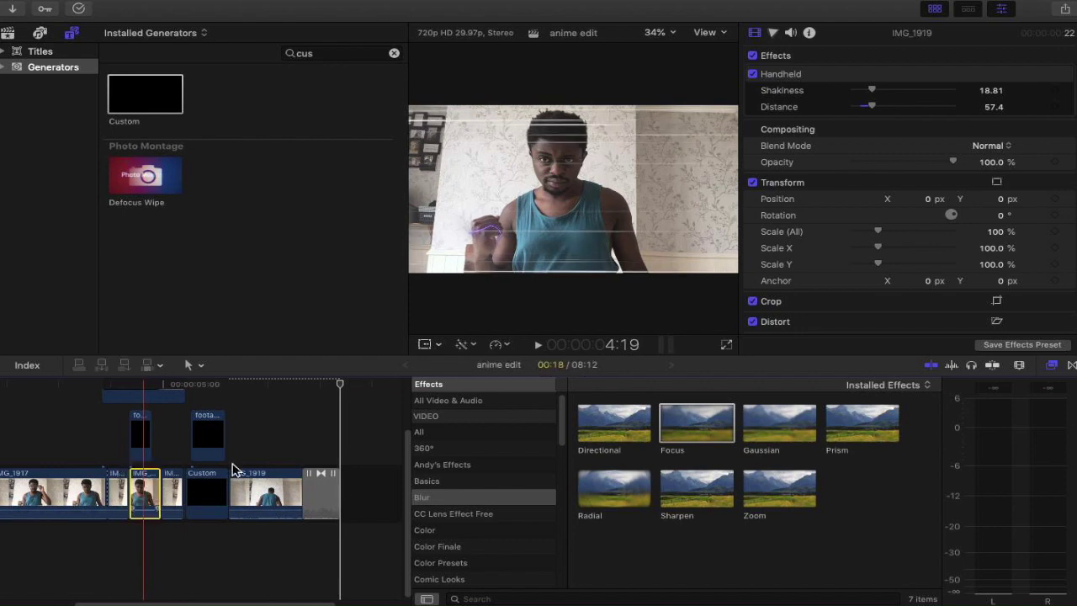
{"action": "key", "text": "ctrl+v"}
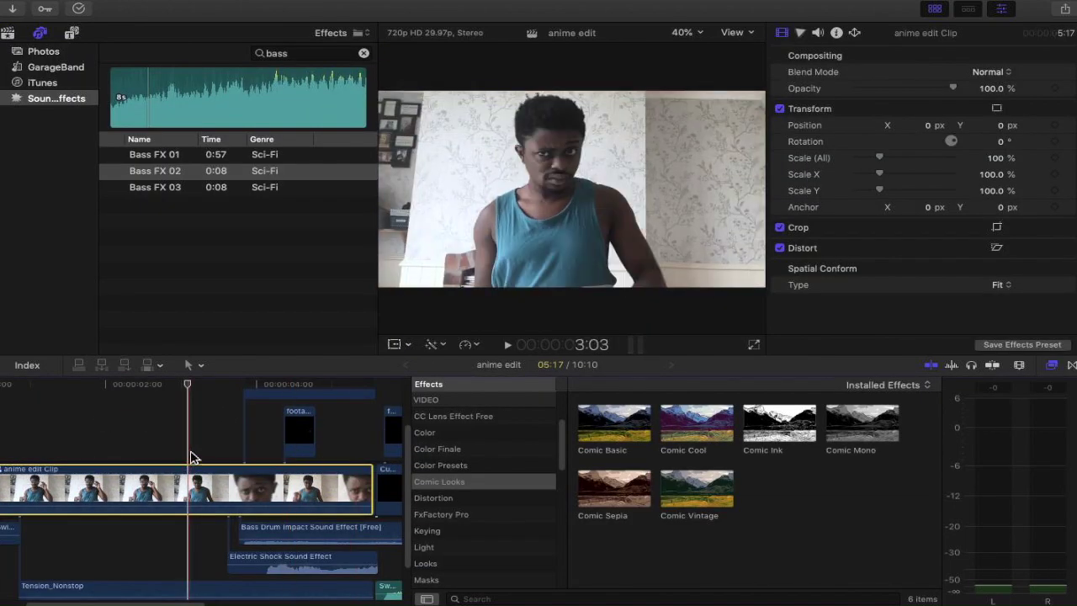
Hide the Effects browser and play the edit from the start with its sound effects
{"action": "scroll", "coordinate": [190, 457], "scroll_direction": "left", "scroll_amount": 5}
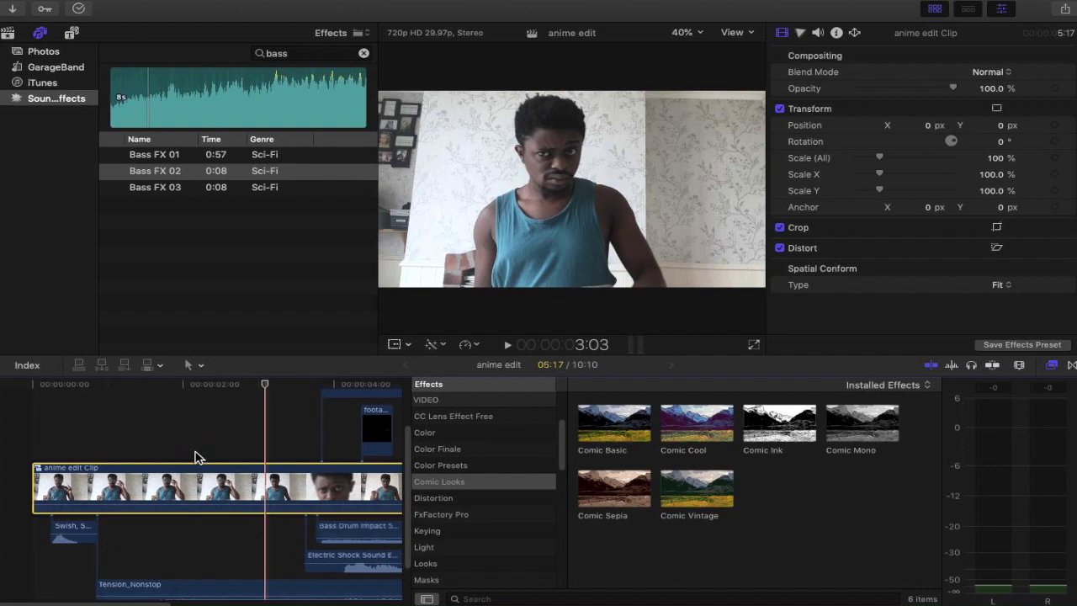
{"action": "left_click", "coordinate": [1052, 366]}
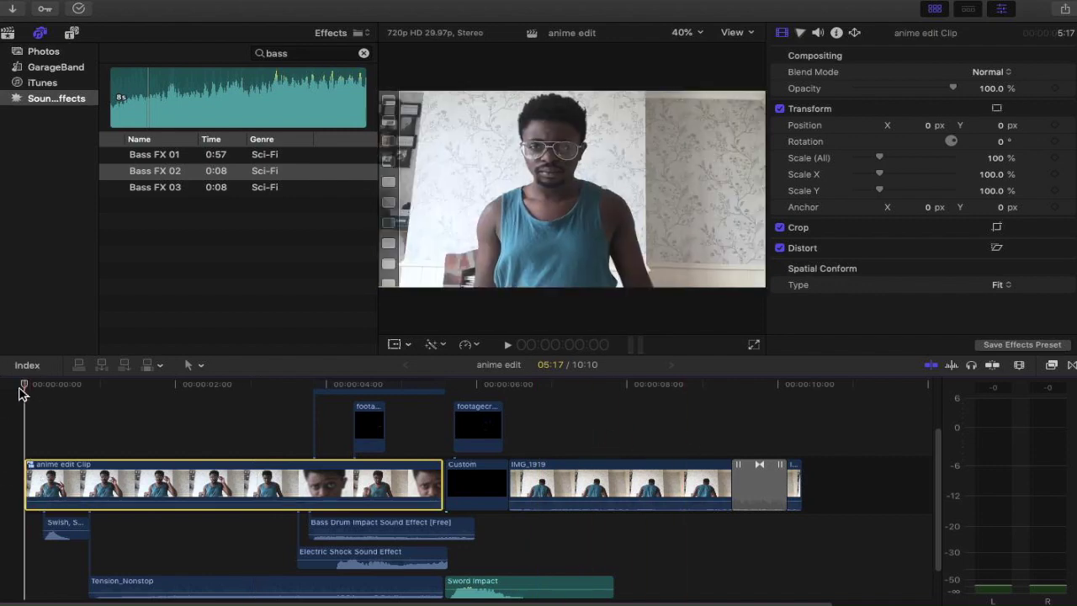
{"action": "key", "text": "space"}
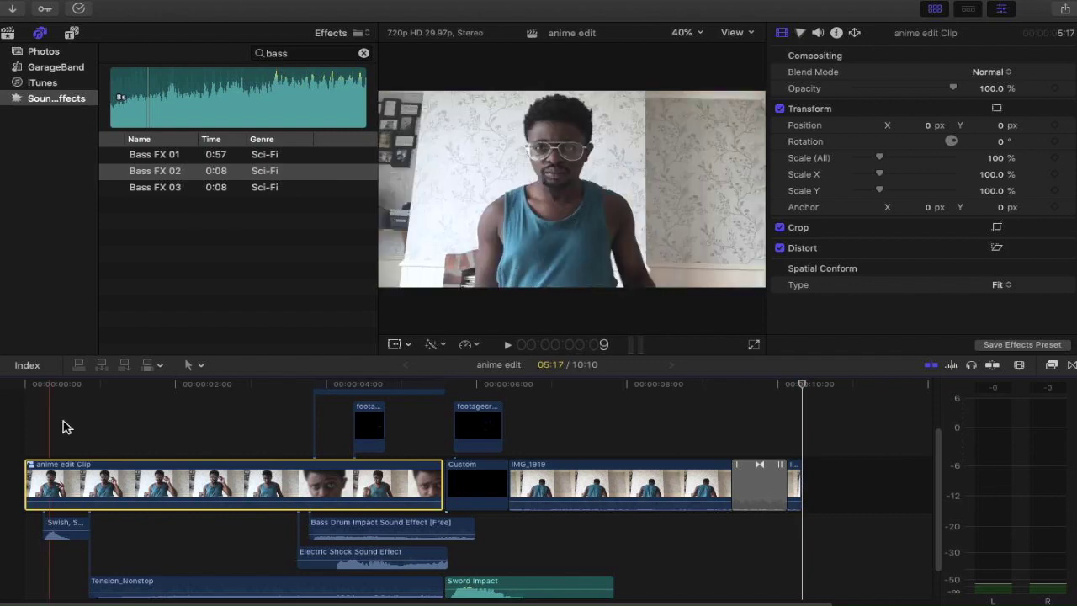
Apply the Comic Ink look from Comic Looks to the anime edit Clip
{"action": "left_click", "coordinate": [1052, 365]}
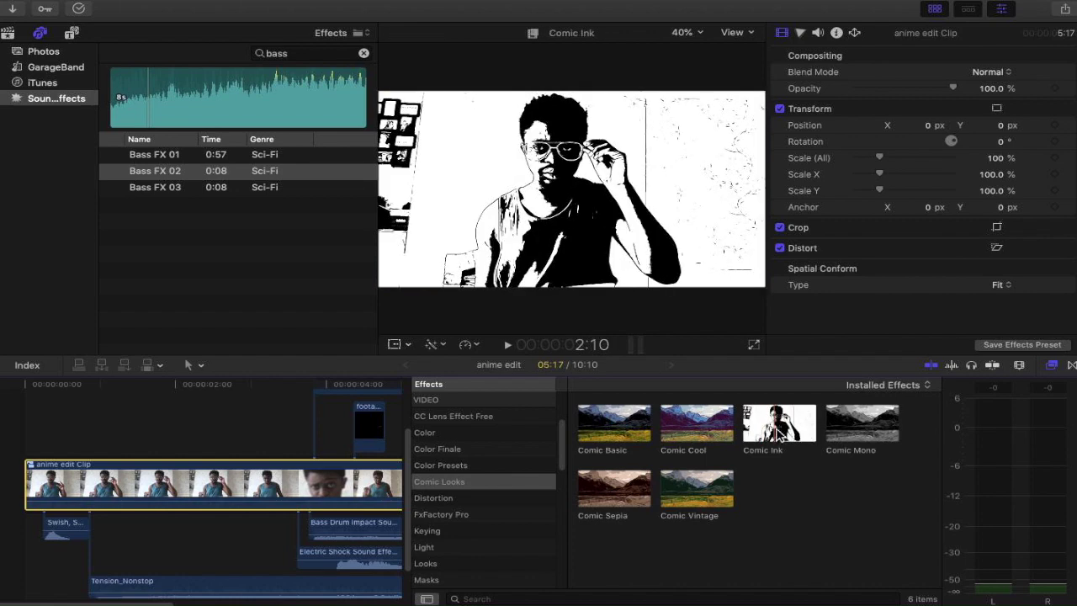
{"action": "mouse_move", "coordinate": [778, 433]}
{"action": "left_mouse_down"}
{"action": "mouse_move", "coordinate": [715, 412]}
{"action": "mouse_move", "coordinate": [361, 440]}
{"action": "mouse_move", "coordinate": [271, 488]}
{"action": "left_mouse_up"}
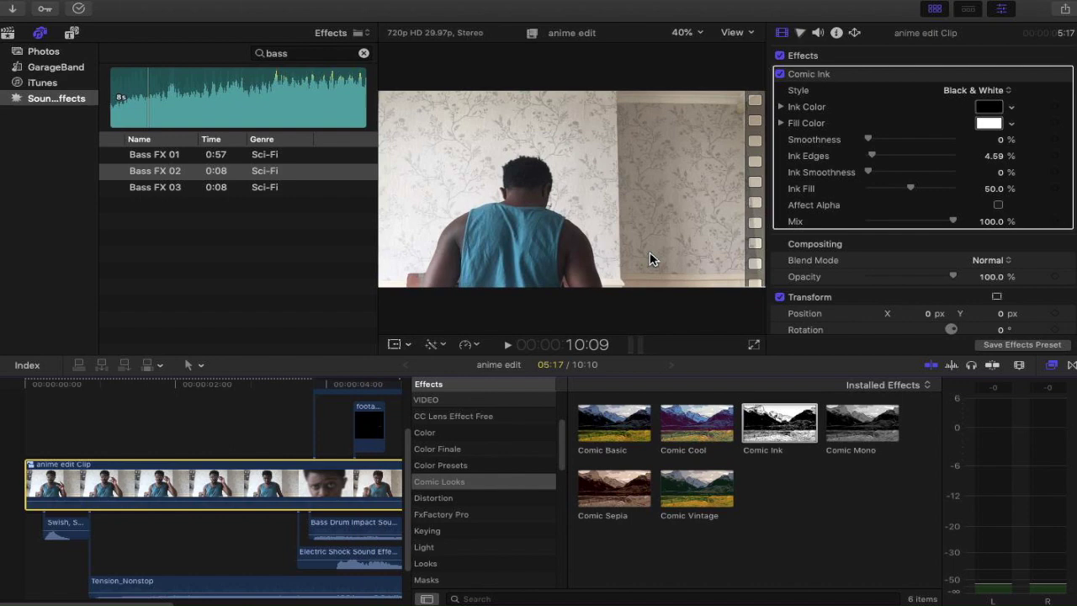
{"action": "left_click", "coordinate": [274, 387]}
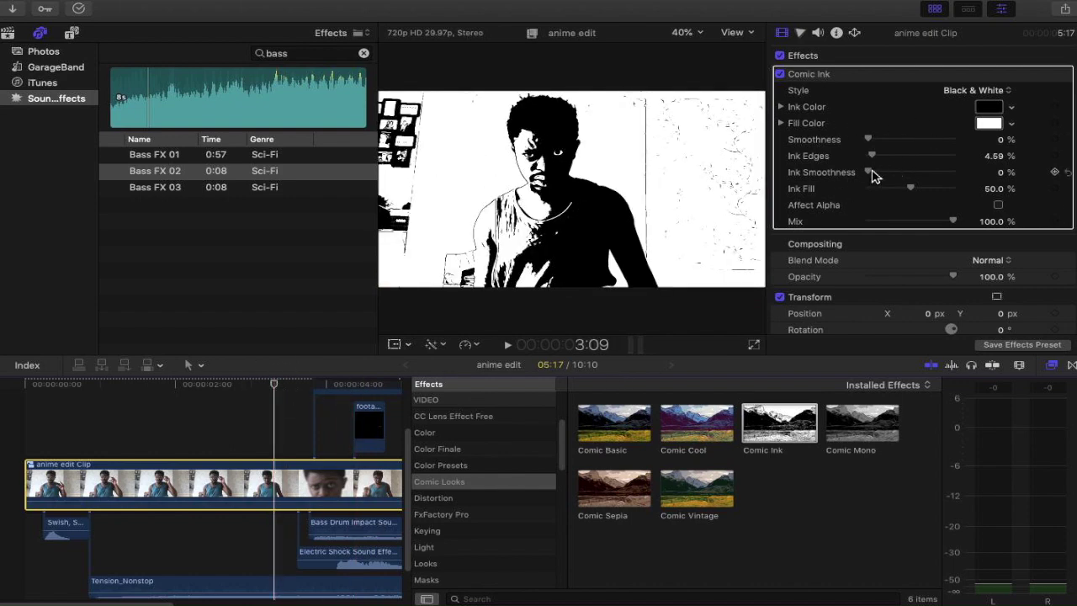
Tune Comic Ink to Ink Edges 26.4%, Smoothness 17.9%, Fill 24.25%, then play the edit
{"action": "mouse_move", "coordinate": [872, 174]}
{"action": "left_mouse_down"}
{"action": "mouse_move", "coordinate": [961, 184]}
{"action": "mouse_move", "coordinate": [888, 189]}
{"action": "left_mouse_up"}
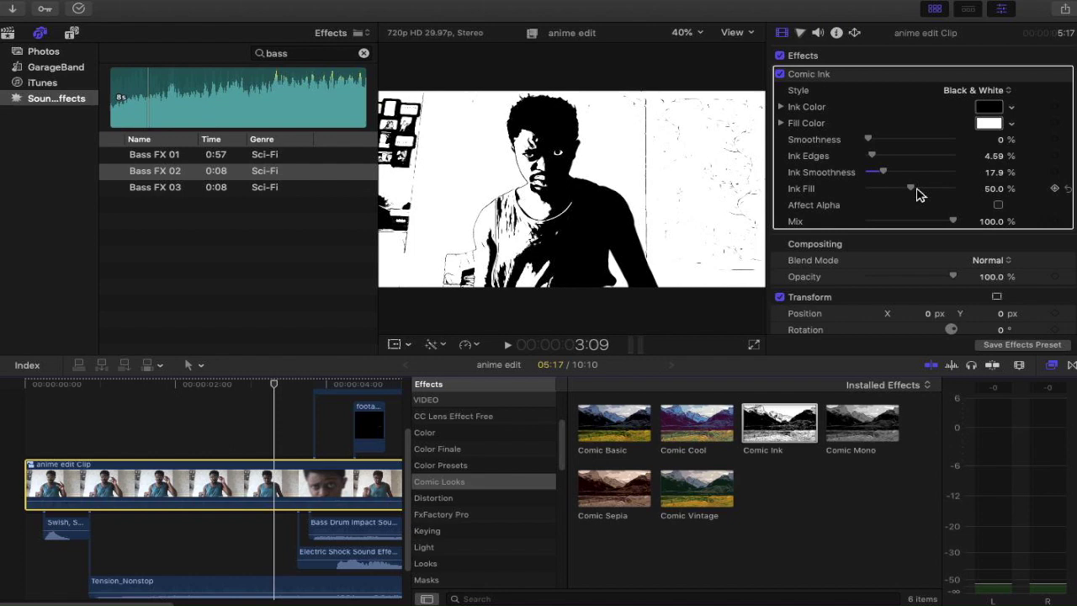
{"action": "mouse_move", "coordinate": [918, 191]}
{"action": "left_mouse_down"}
{"action": "mouse_move", "coordinate": [947, 193]}
{"action": "mouse_move", "coordinate": [860, 199]}
{"action": "mouse_move", "coordinate": [906, 192]}
{"action": "mouse_move", "coordinate": [875, 200]}
{"action": "mouse_move", "coordinate": [898, 202]}
{"action": "left_mouse_up"}
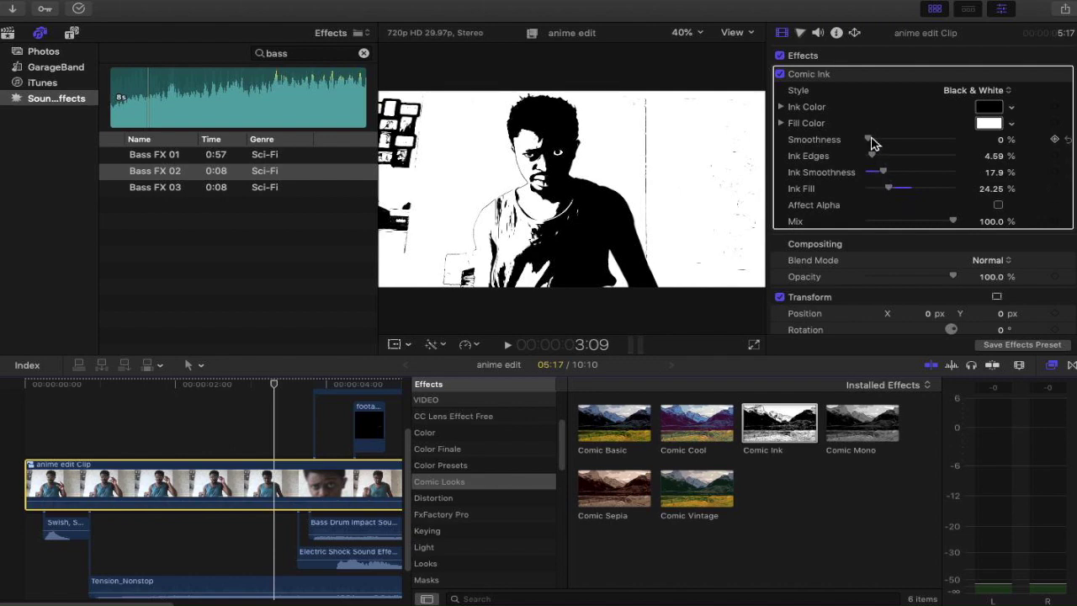
{"action": "mouse_move", "coordinate": [871, 143]}
{"action": "left_mouse_down"}
{"action": "mouse_move", "coordinate": [918, 150]}
{"action": "mouse_move", "coordinate": [872, 155]}
{"action": "left_mouse_up"}
{"action": "mouse_move", "coordinate": [875, 158]}
{"action": "left_mouse_down"}
{"action": "mouse_move", "coordinate": [909, 159]}
{"action": "mouse_move", "coordinate": [898, 163]}
{"action": "left_mouse_up"}
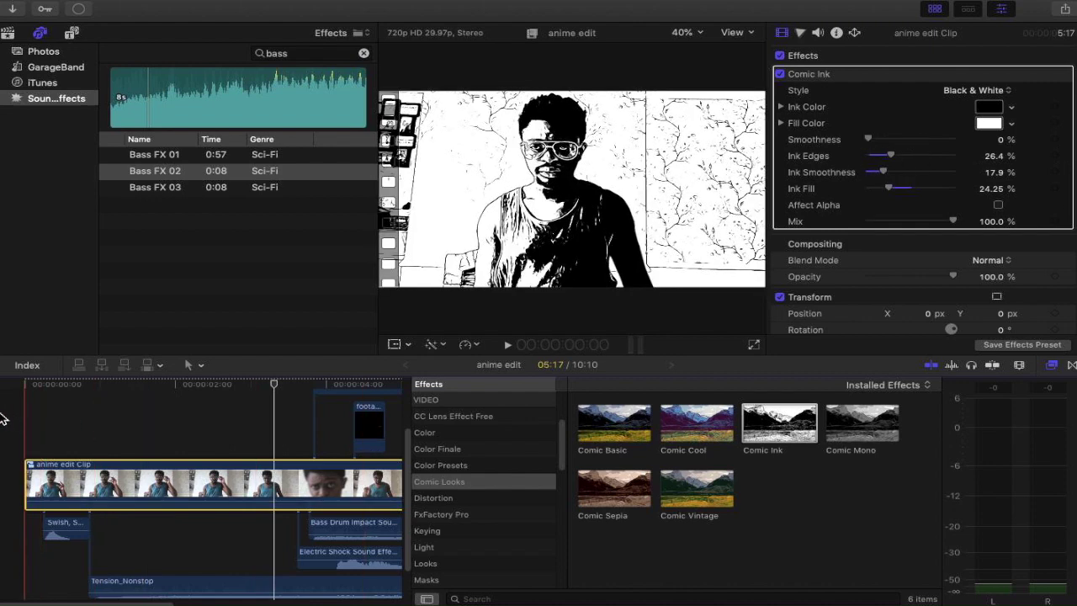
{"action": "key", "text": "space"}
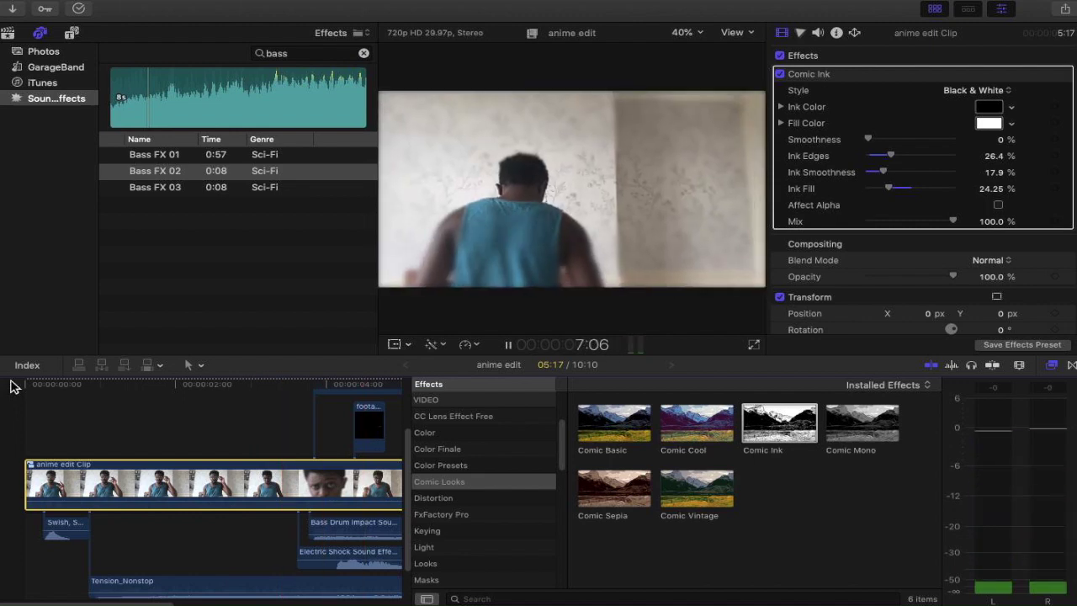
Stop playback and copy the anime edit Clip with its effects
{"action": "key", "text": "space"}
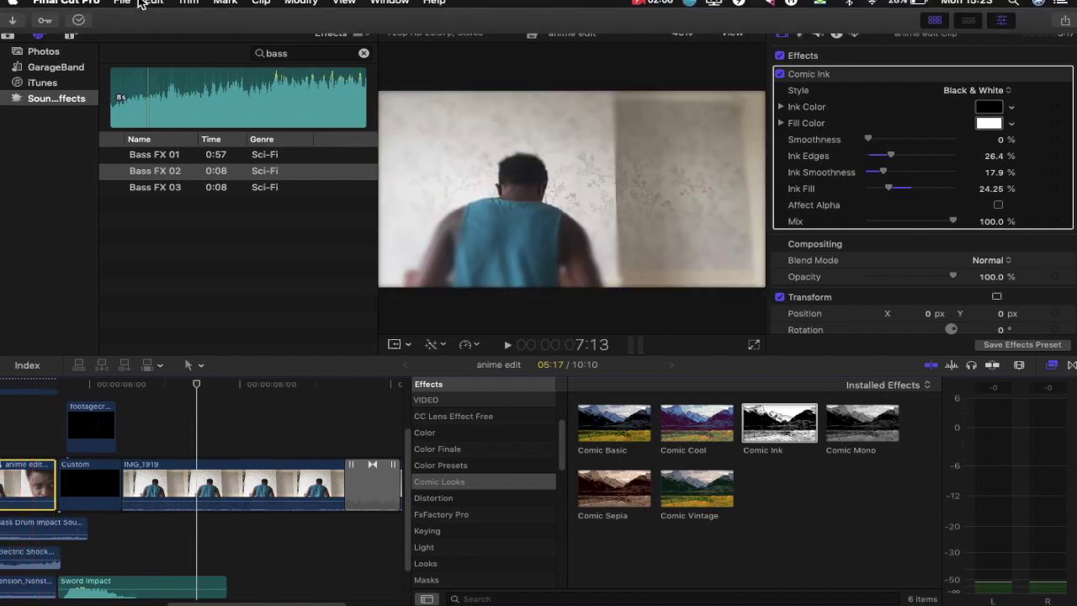
{"action": "left_click", "coordinate": [159, 4]}
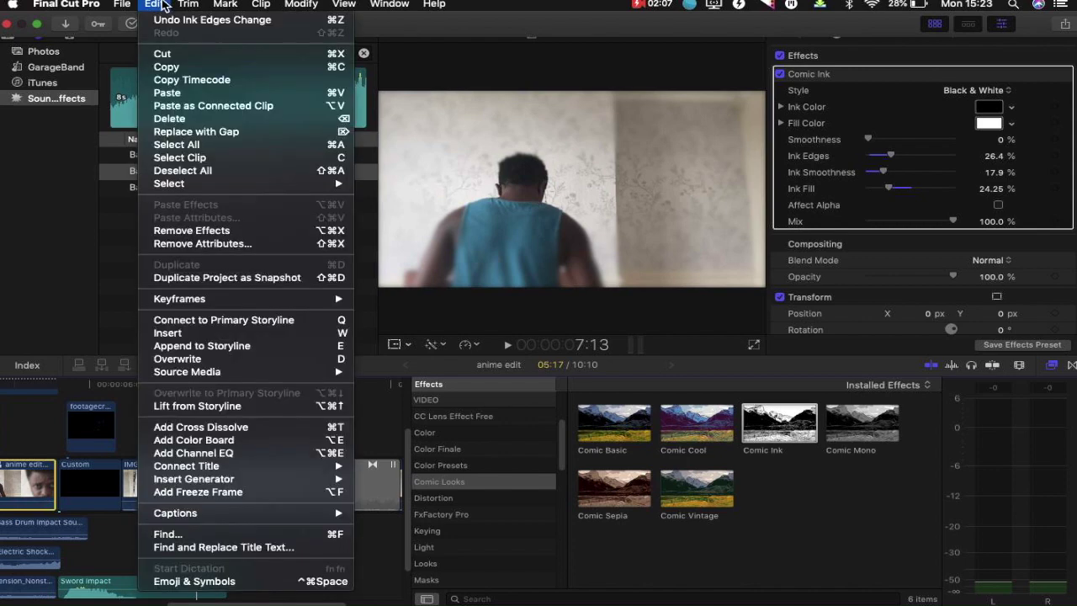
{"action": "left_click", "coordinate": [167, 66]}
Paste the Comic Ink attributes onto the IMG_1919 clip
{"action": "left_click", "coordinate": [263, 476]}
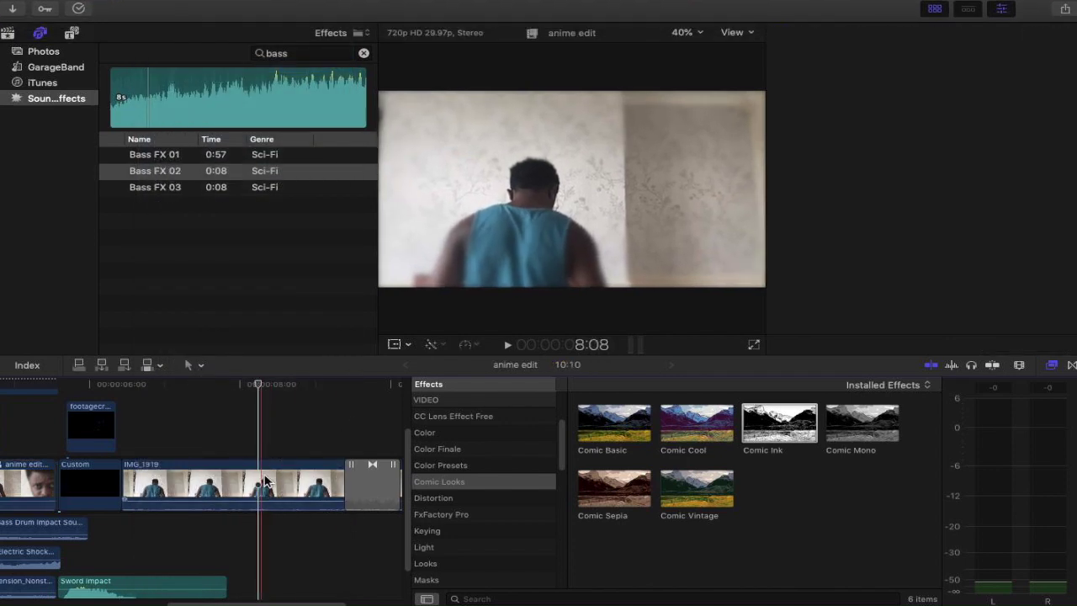
{"action": "left_click", "coordinate": [263, 480]}
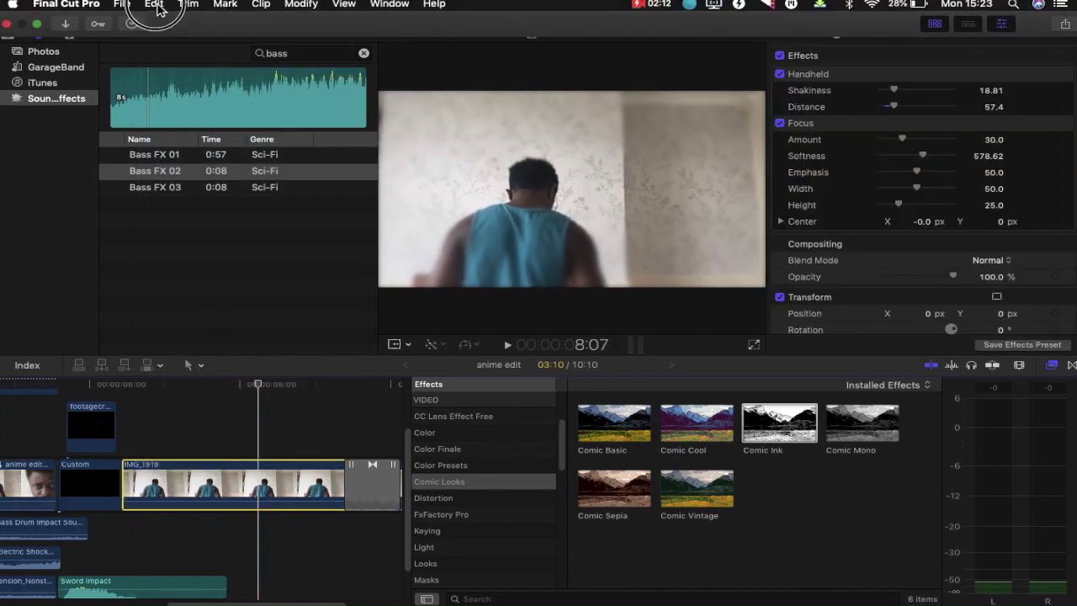
{"action": "left_click", "coordinate": [155, 6]}
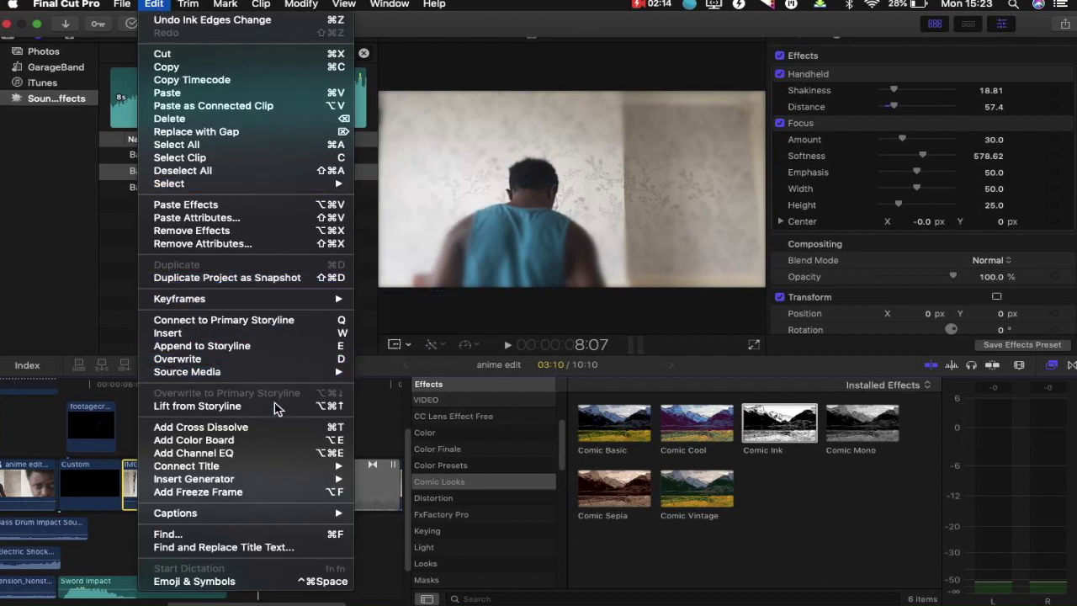
{"action": "left_click", "coordinate": [255, 217]}
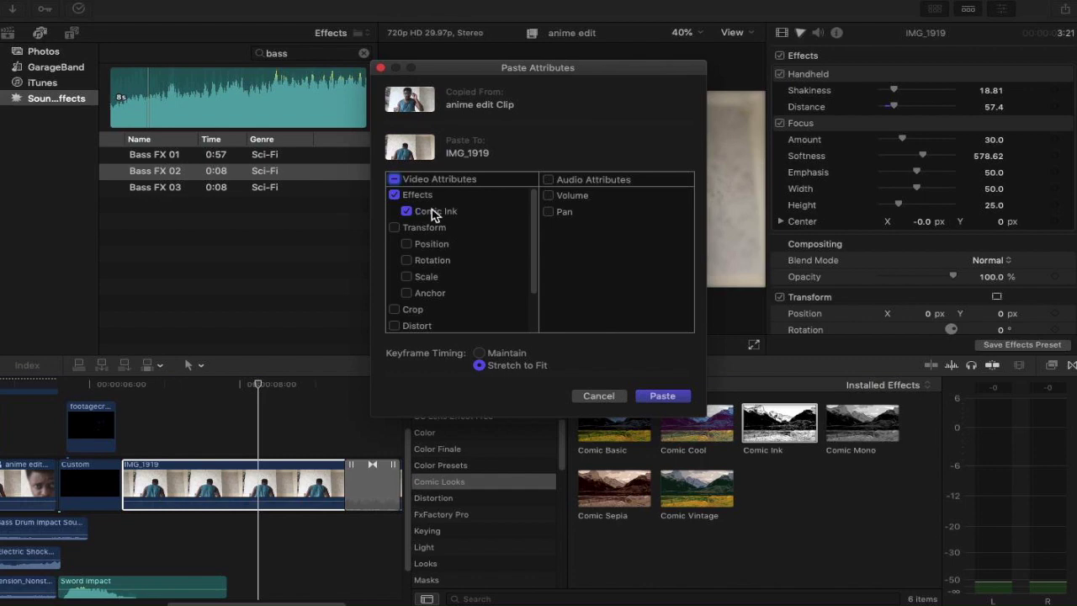
{"action": "left_click", "coordinate": [664, 395]}
Select the short clip after the transition
{"action": "scroll", "coordinate": [355, 452], "scroll_direction": "right", "scroll_amount": 3}
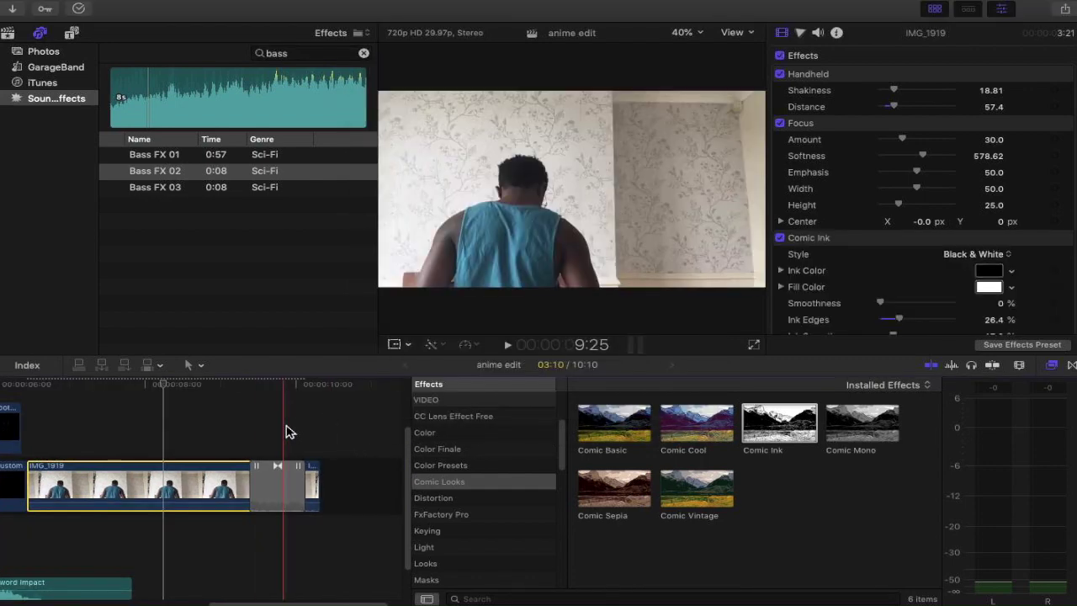
{"action": "left_click", "coordinate": [313, 481]}
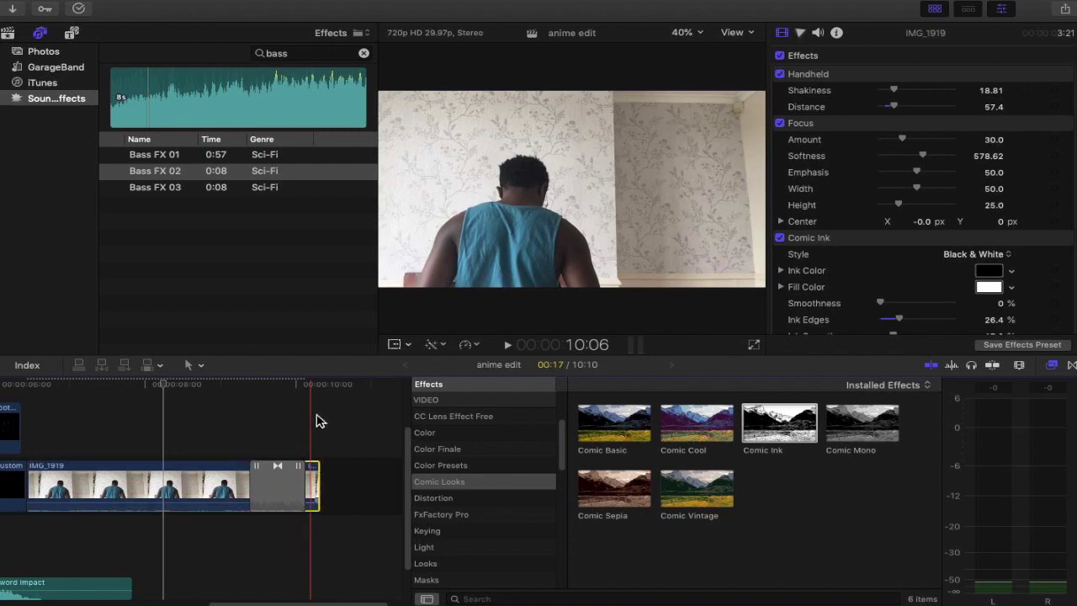
{"action": "left_click", "coordinate": [317, 421]}
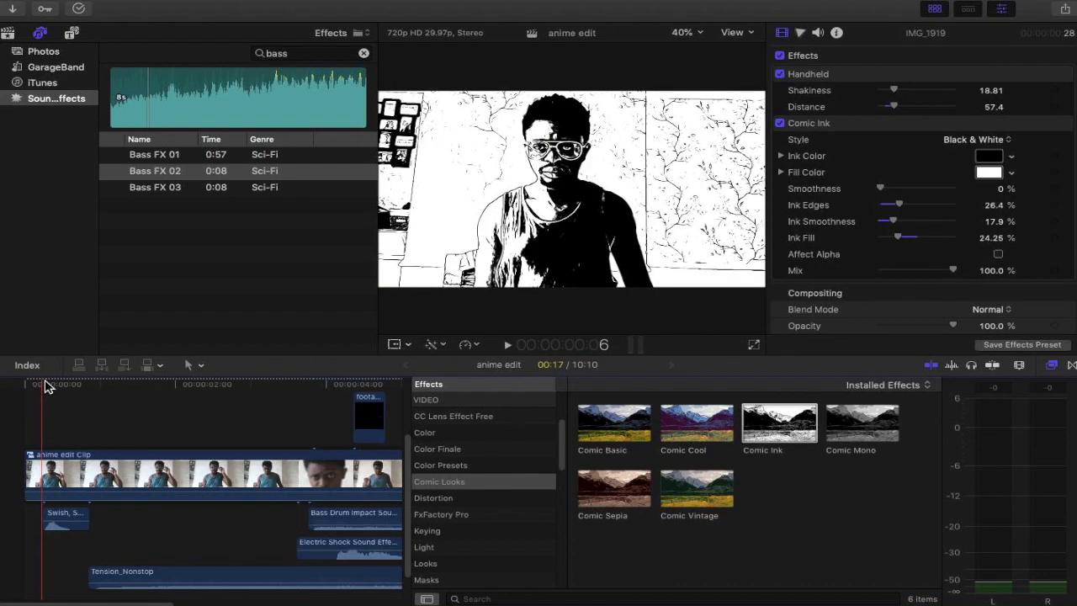
{"action": "left_click", "coordinate": [20, 396]}
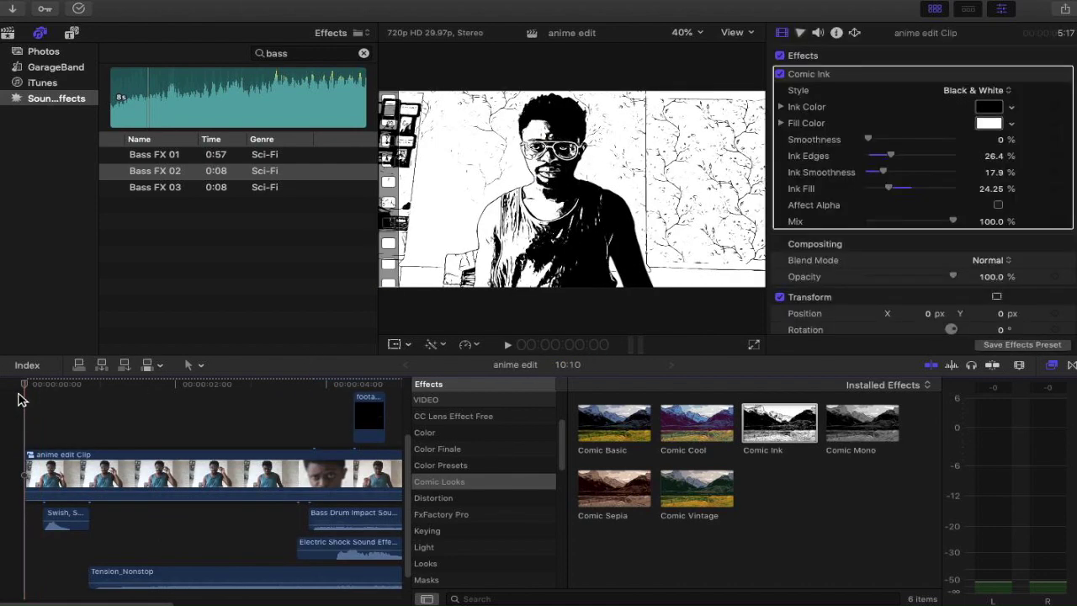